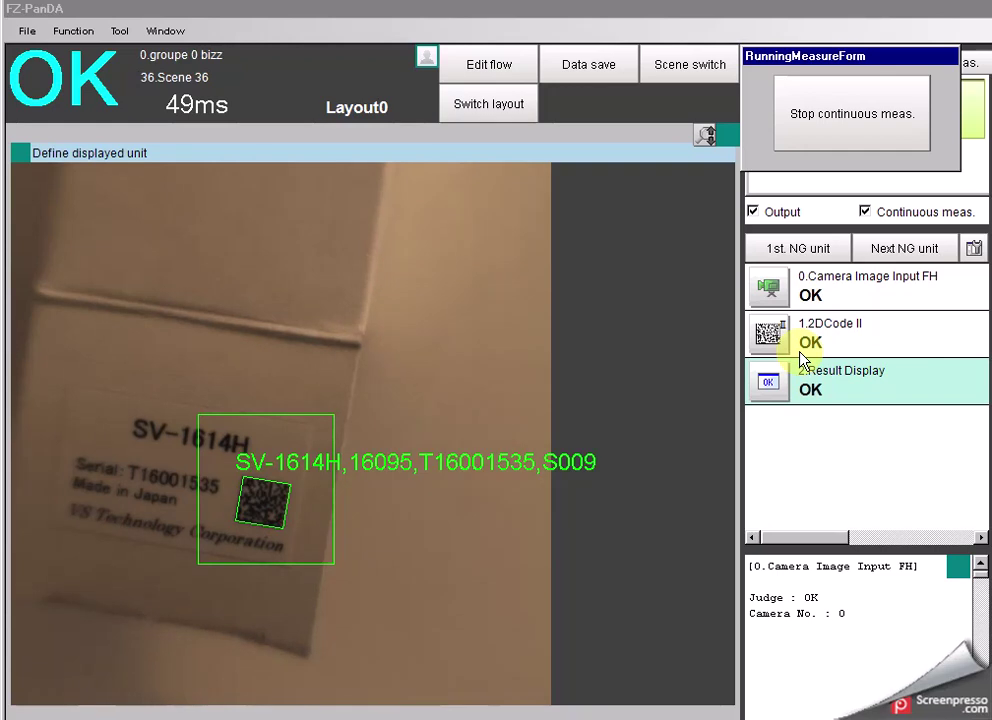
# Stop the continuous measurement and open the TDM Editor for Scene 36.
pyautogui.click(817, 139)
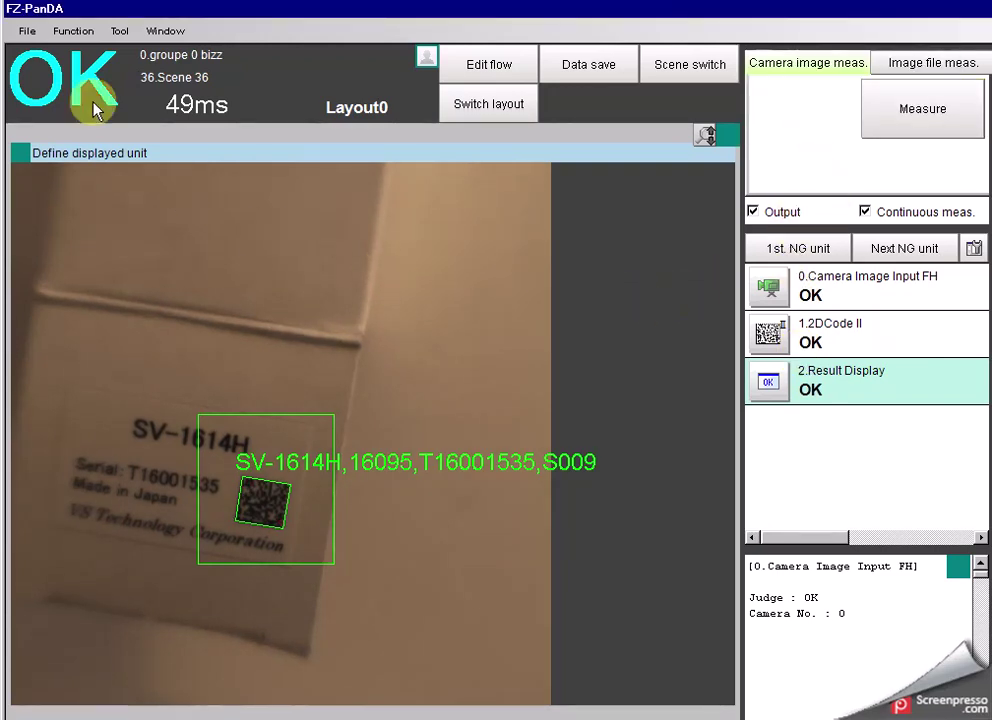
pyautogui.click(121, 35)
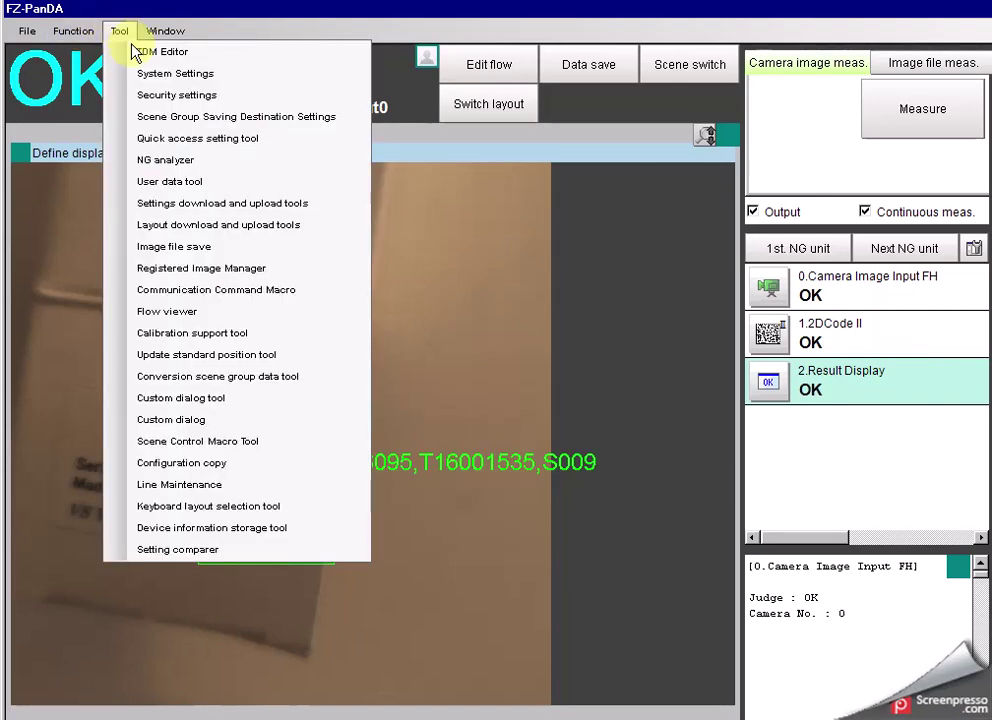
pyautogui.click(133, 49)
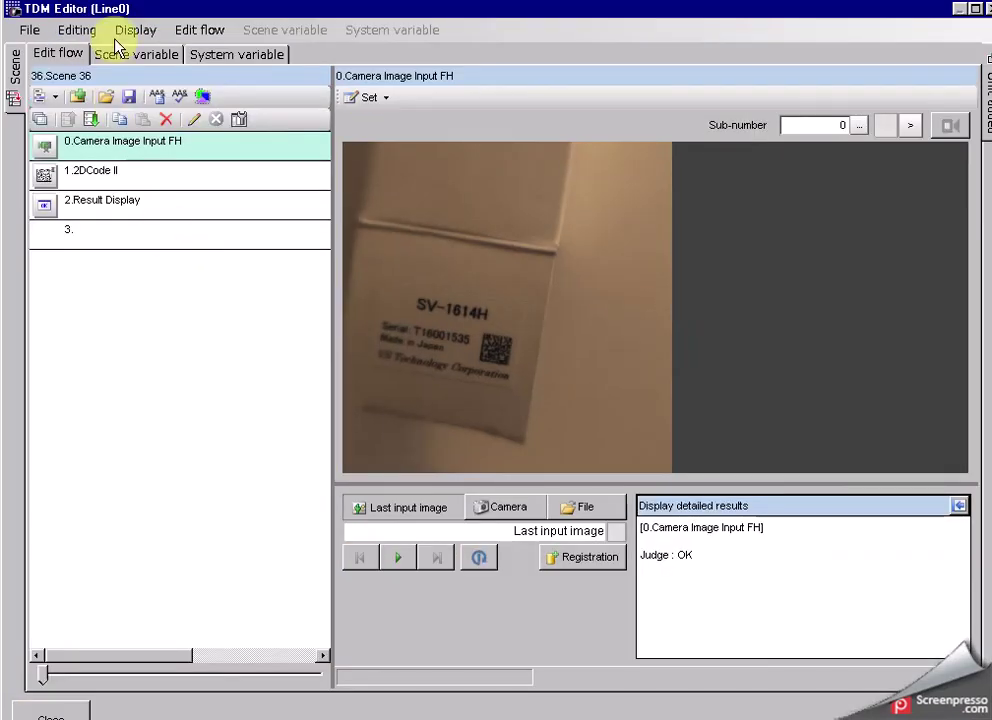
# Add an Integer scene variable named V.
pyautogui.click(124, 52)
pyautogui.click(98, 97)
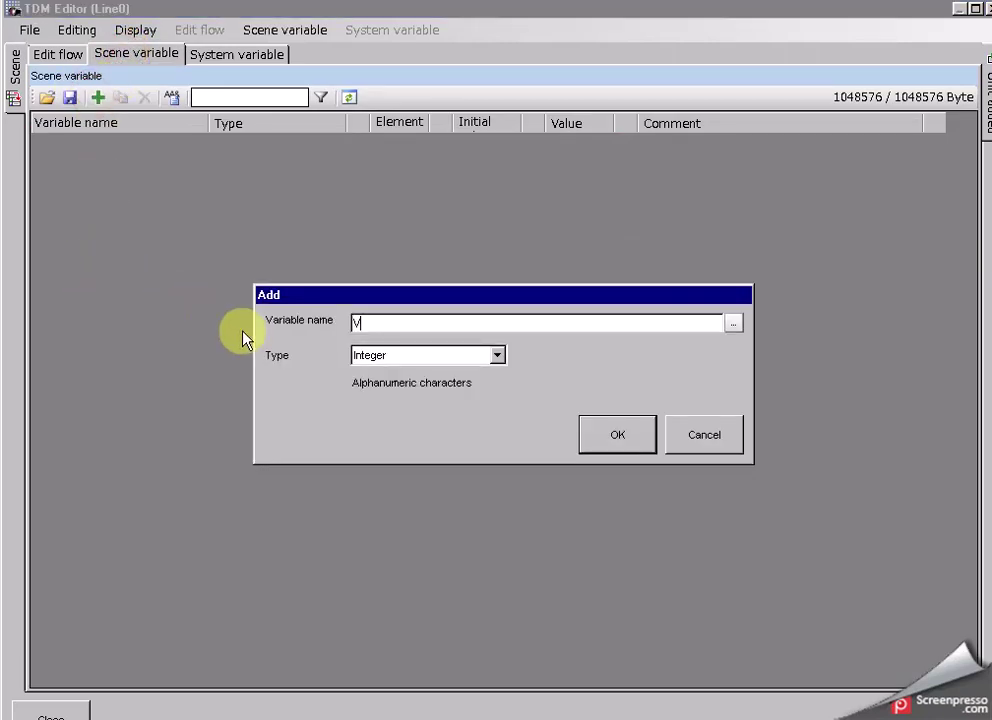
pyautogui.click(612, 437)
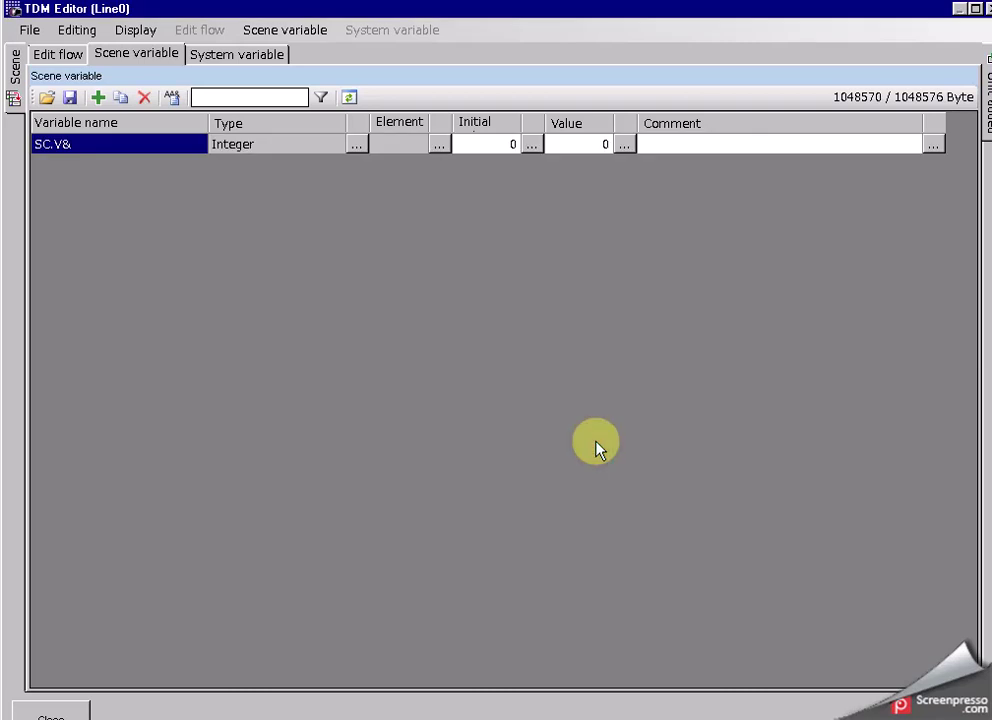
# Add an Integer scene variable named shutterspeed and set its initial value to 5000.
pyautogui.click(97, 98)
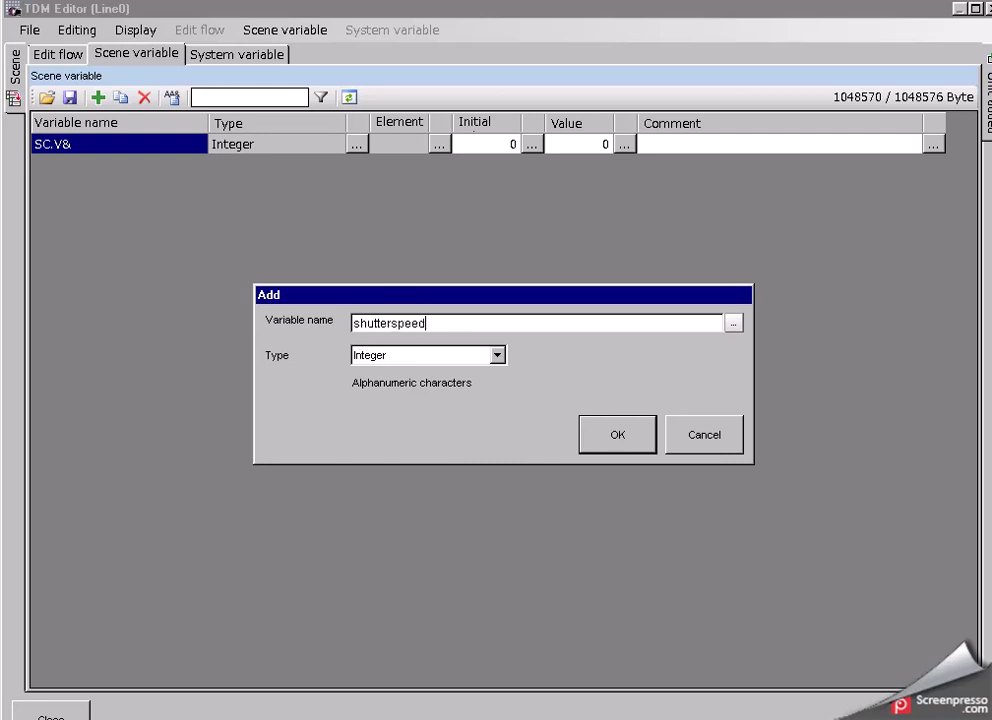
pyautogui.click(616, 436)
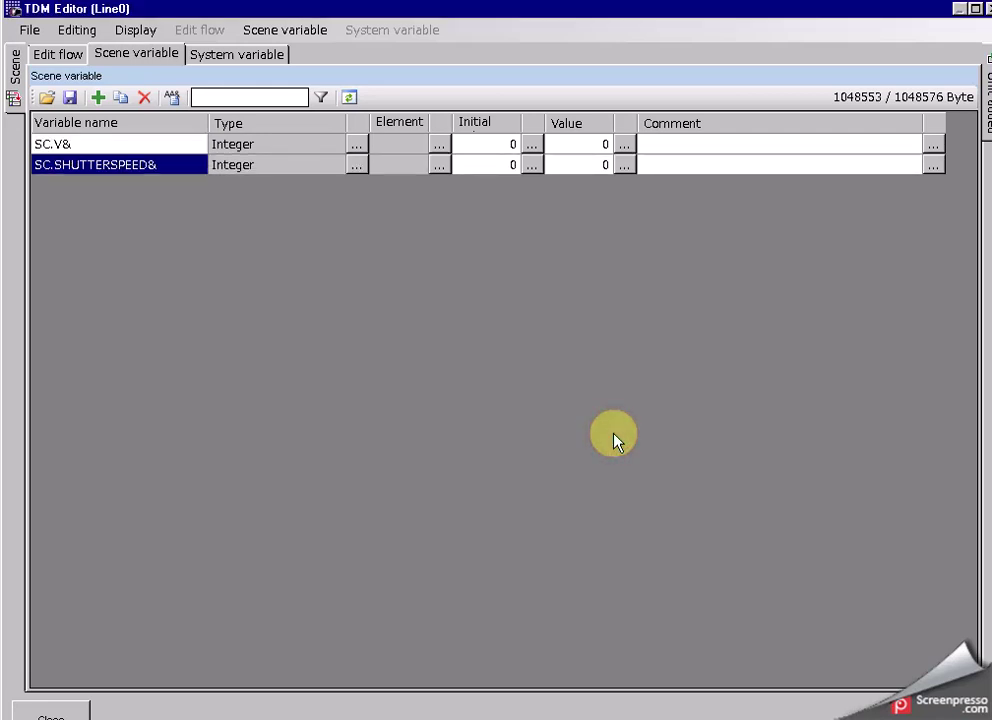
pyautogui.click(530, 166)
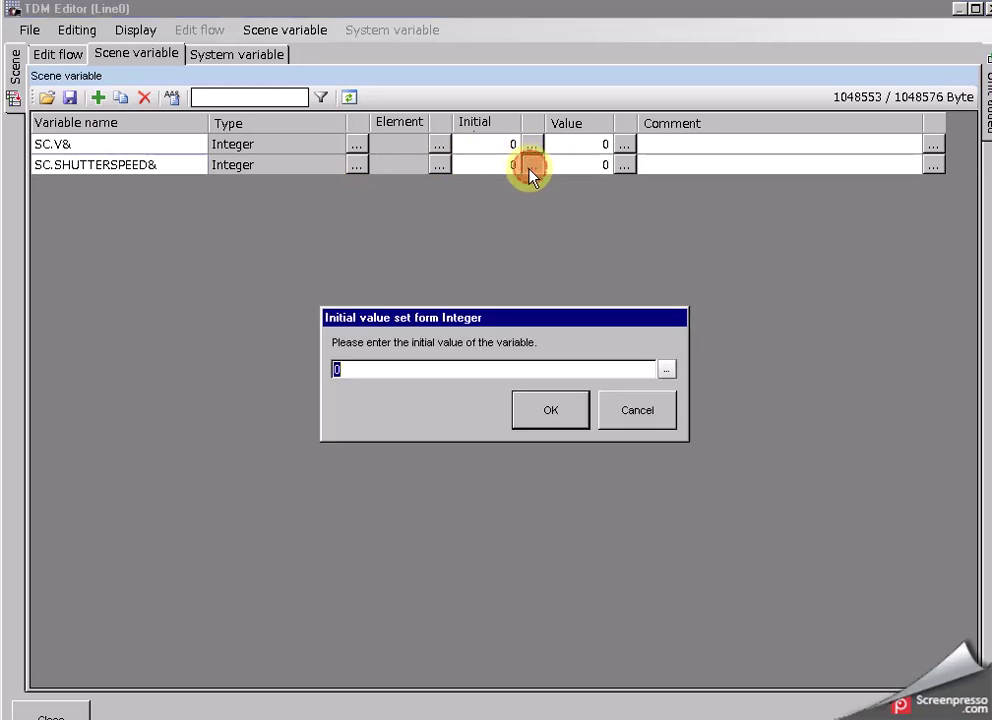
pyautogui.write('5000')
pyautogui.click(532, 411)
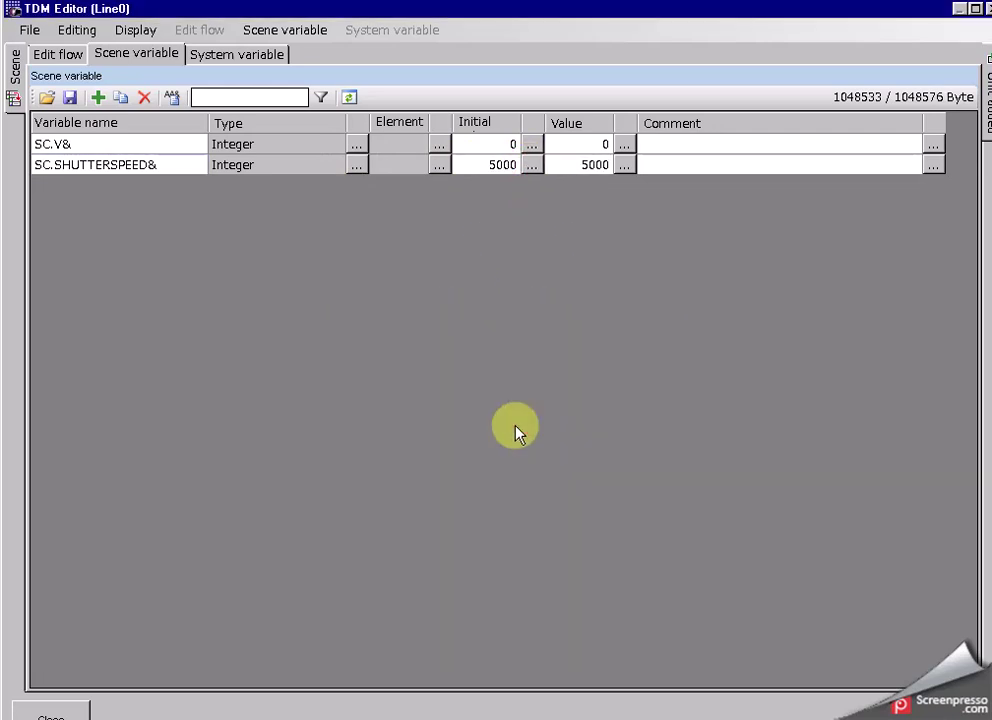
# Enable variable assignment for the Camera Image Input FH unit and assign SC.SHUTTERSPEED& to Camera 0's Shutter speed 0 parameter.
pyautogui.click(46, 54)
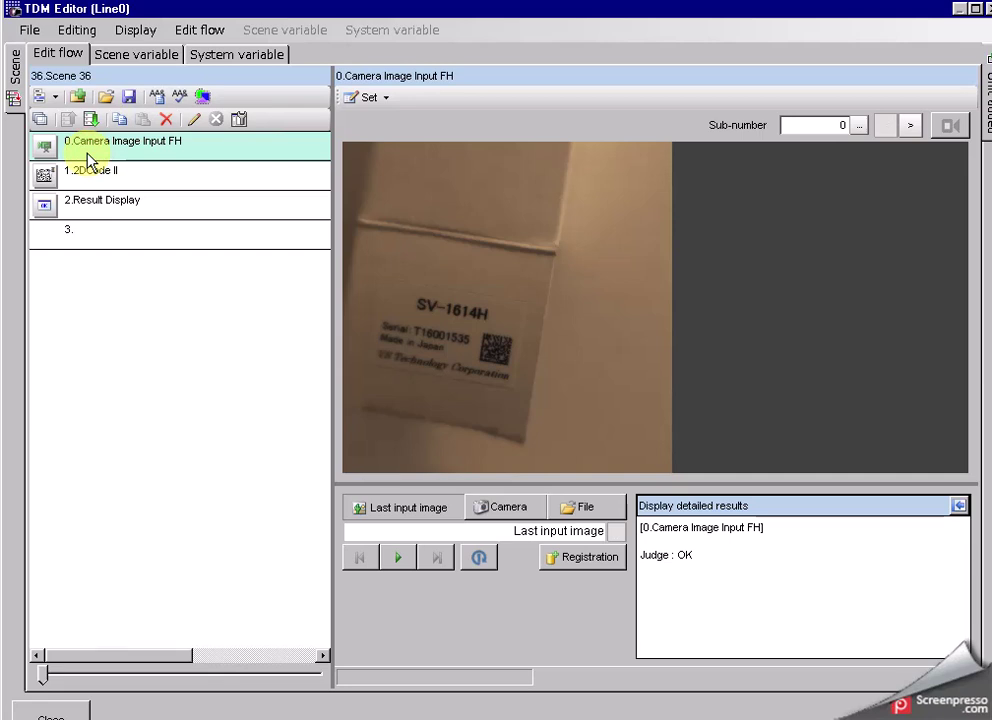
pyautogui.click(380, 97)
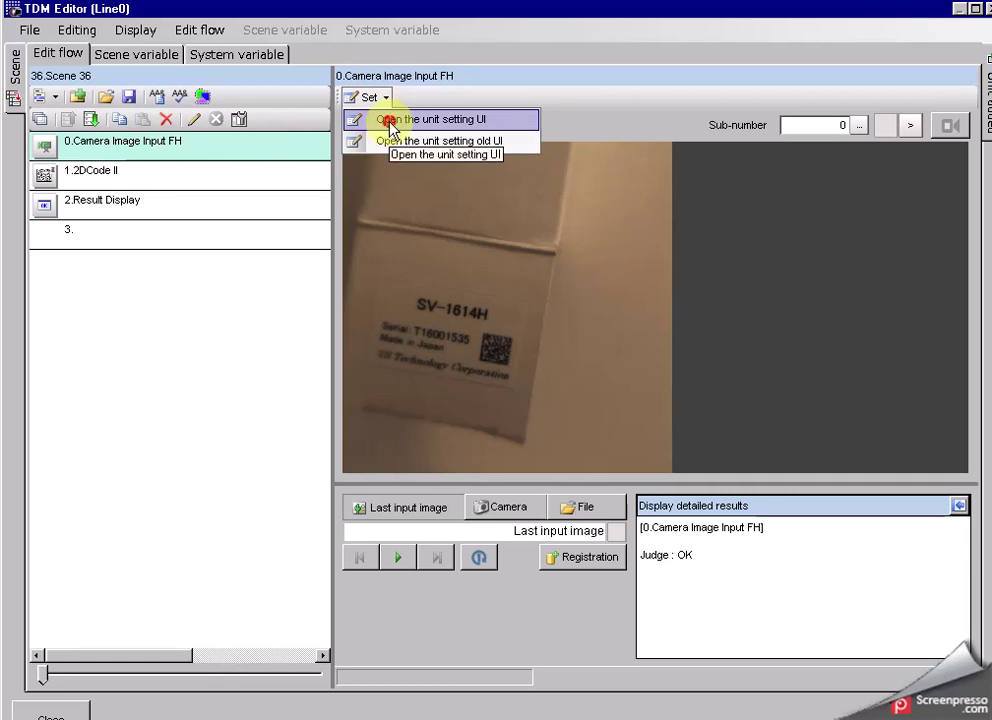
pyautogui.click(391, 121)
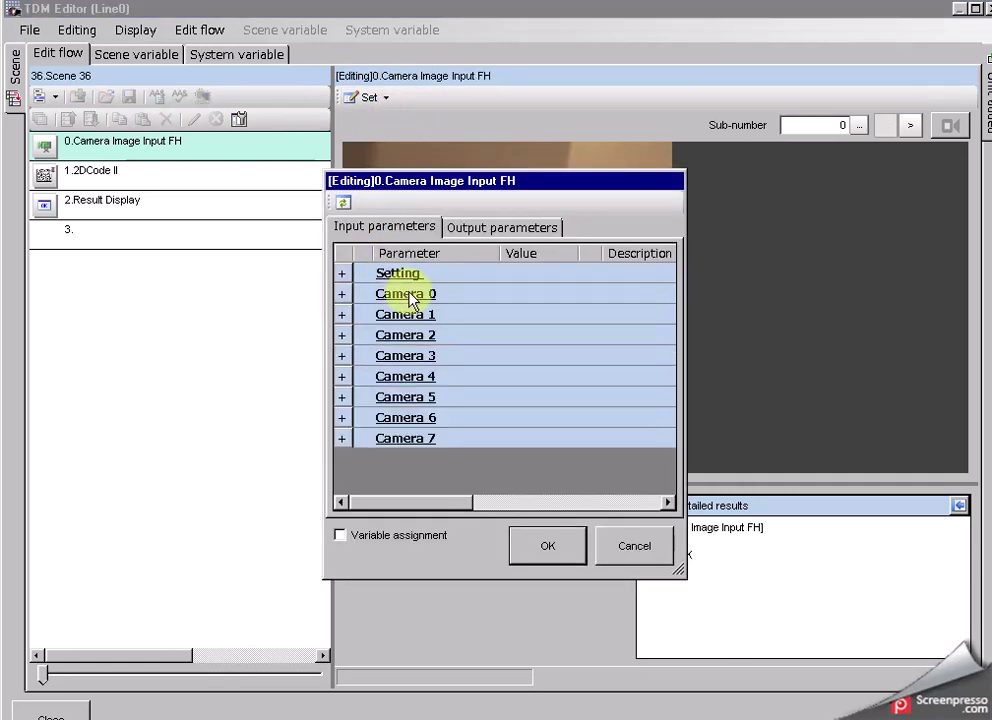
pyautogui.click(344, 294)
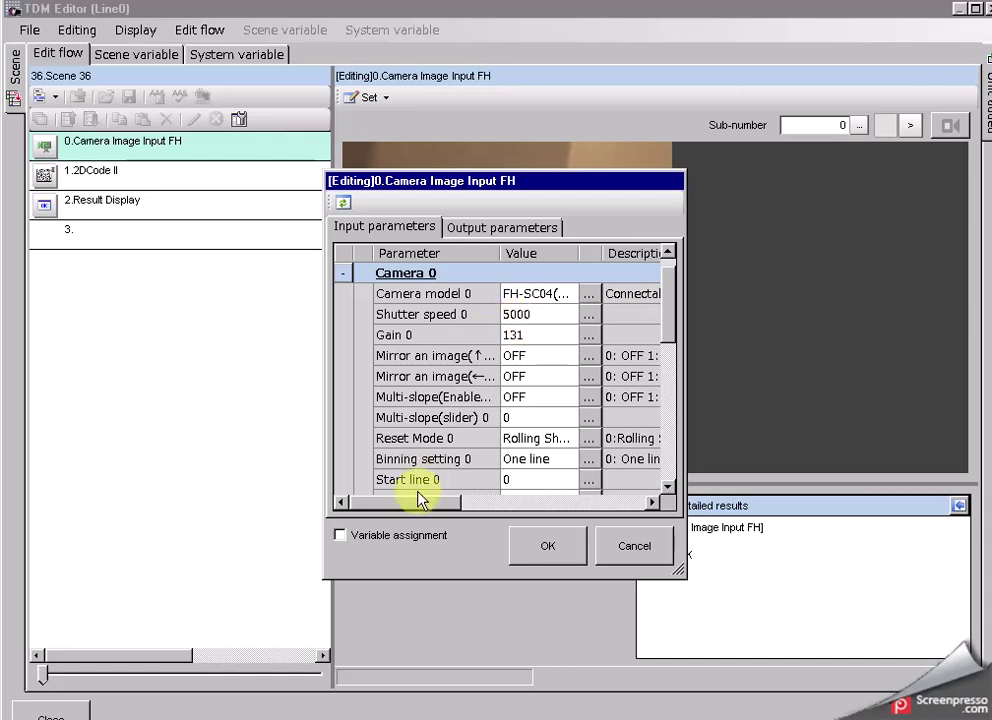
pyautogui.click(340, 535)
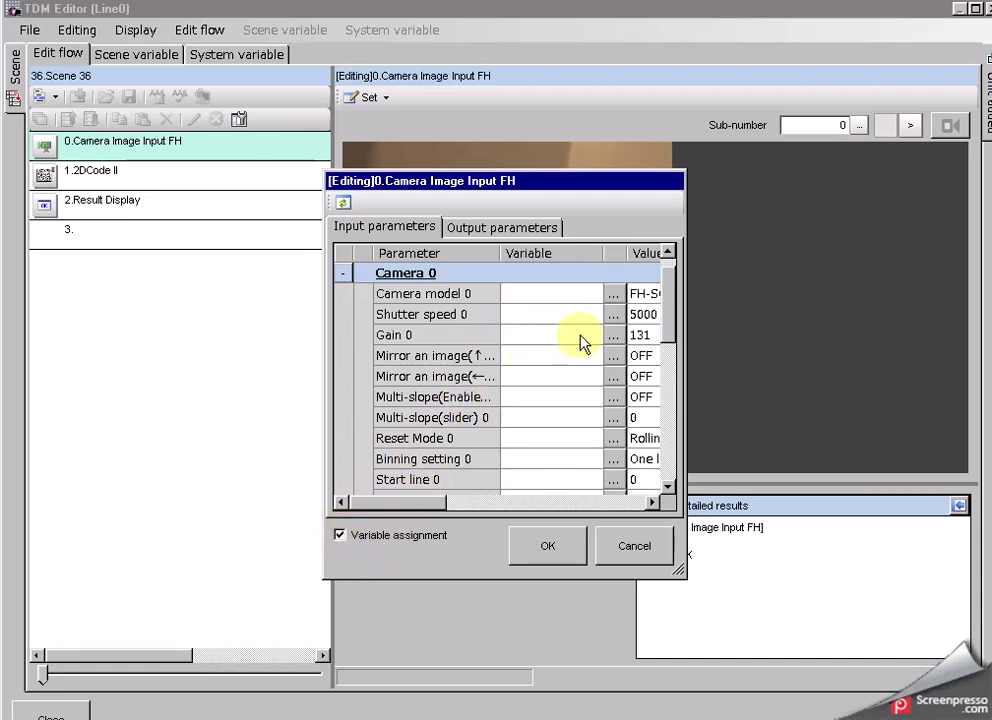
pyautogui.click(613, 316)
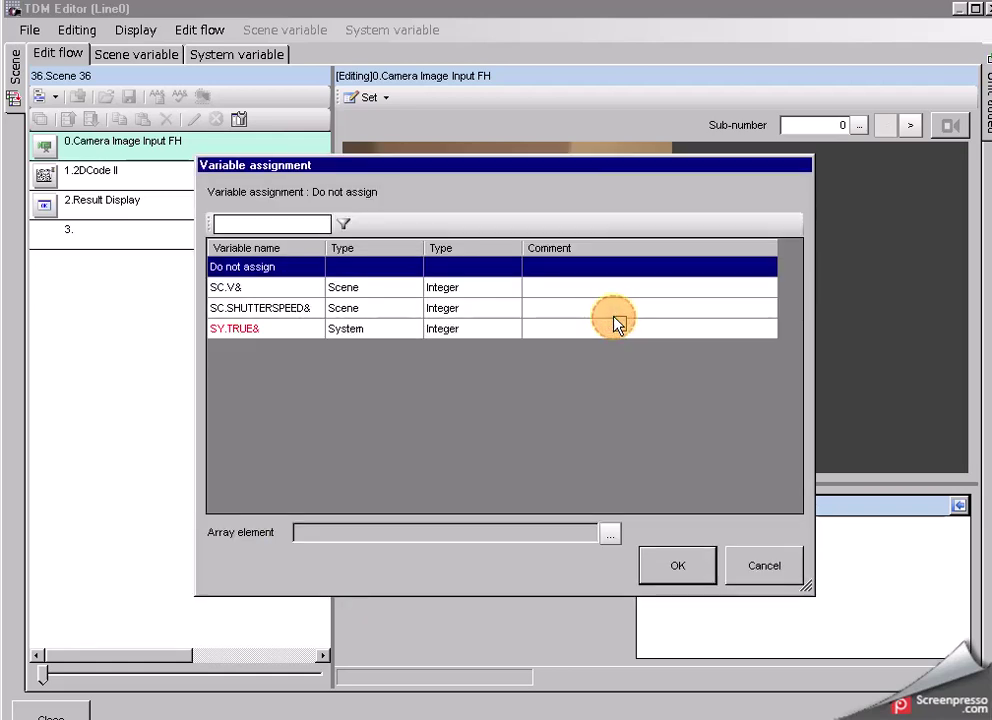
pyautogui.click(279, 309)
pyautogui.click(677, 566)
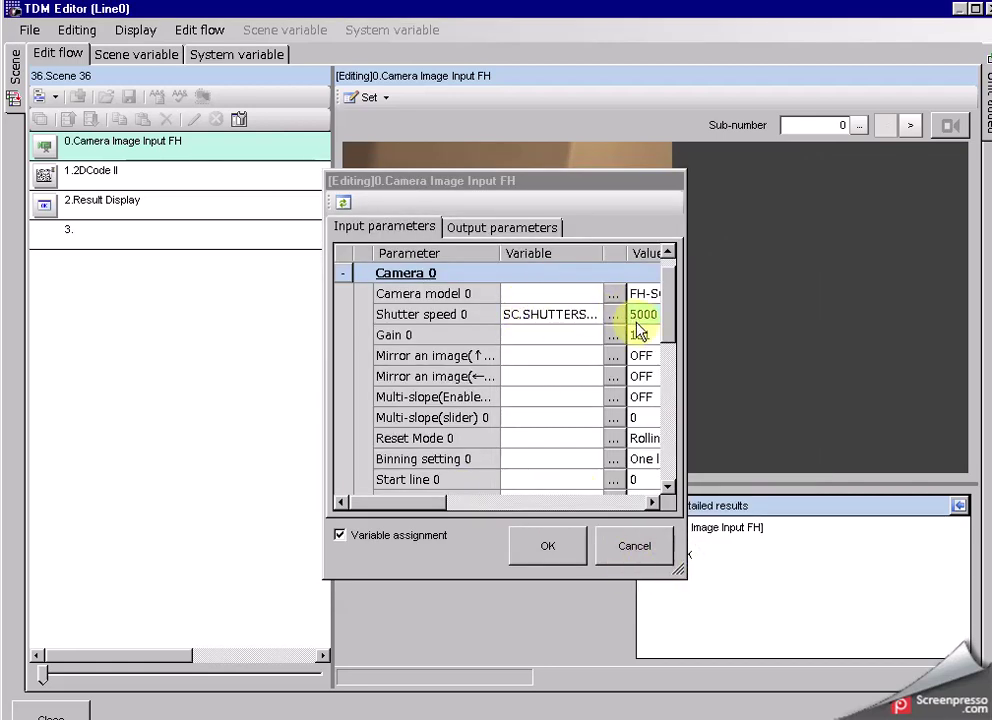
pyautogui.click(528, 556)
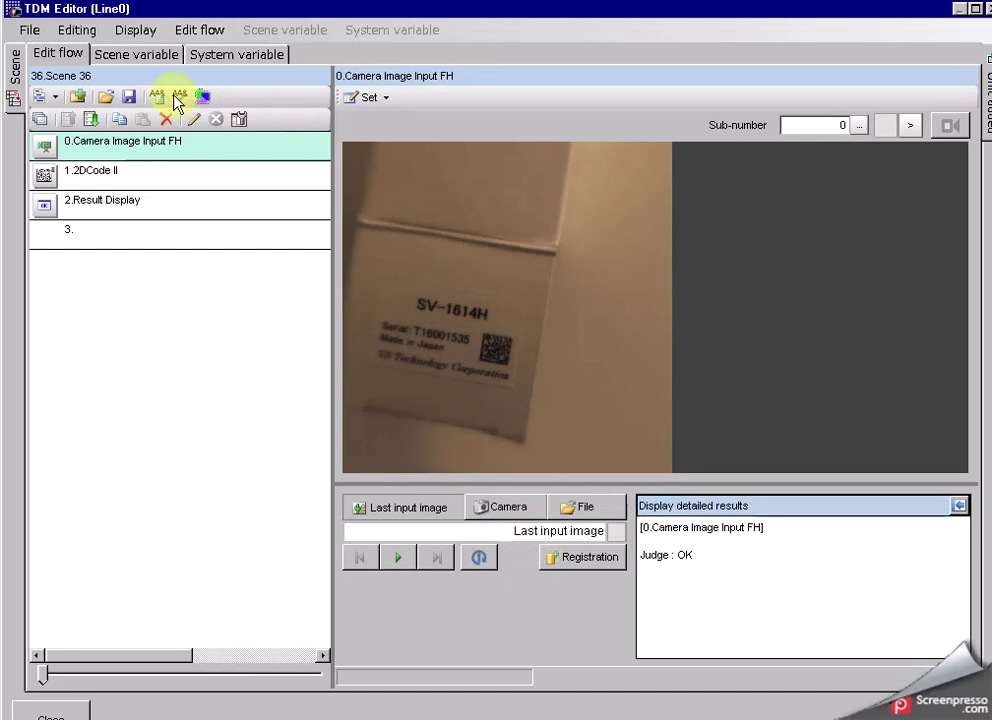
# Insert a Color Data measurement unit into the flow between Camera Image Input FH and 2DCode II.
pyautogui.moveTo(985, 110)
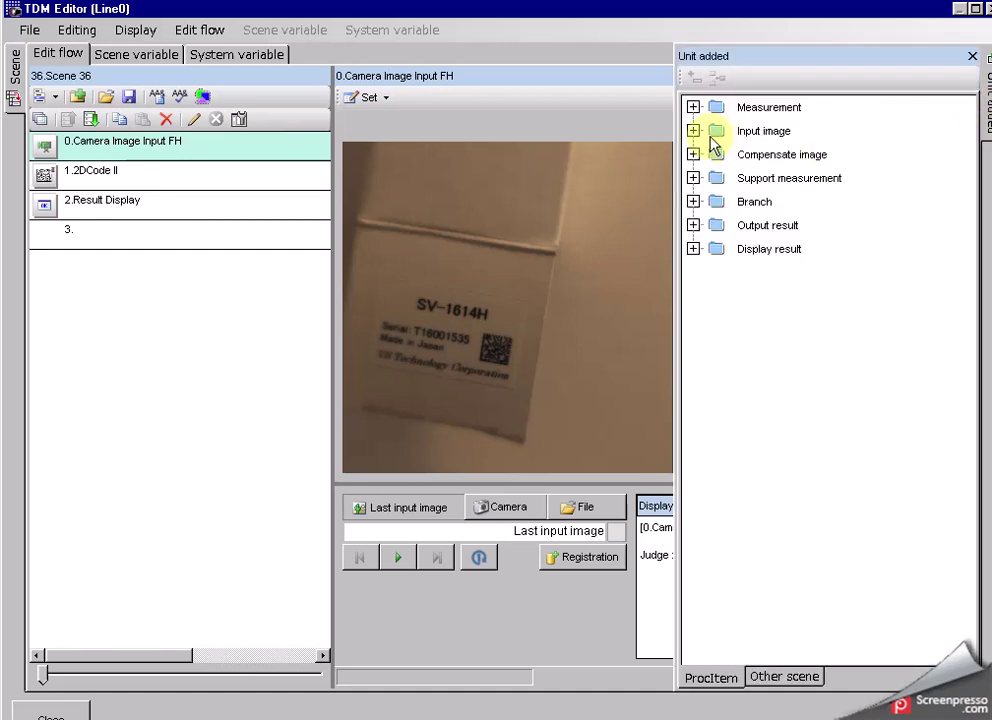
pyautogui.click(693, 106)
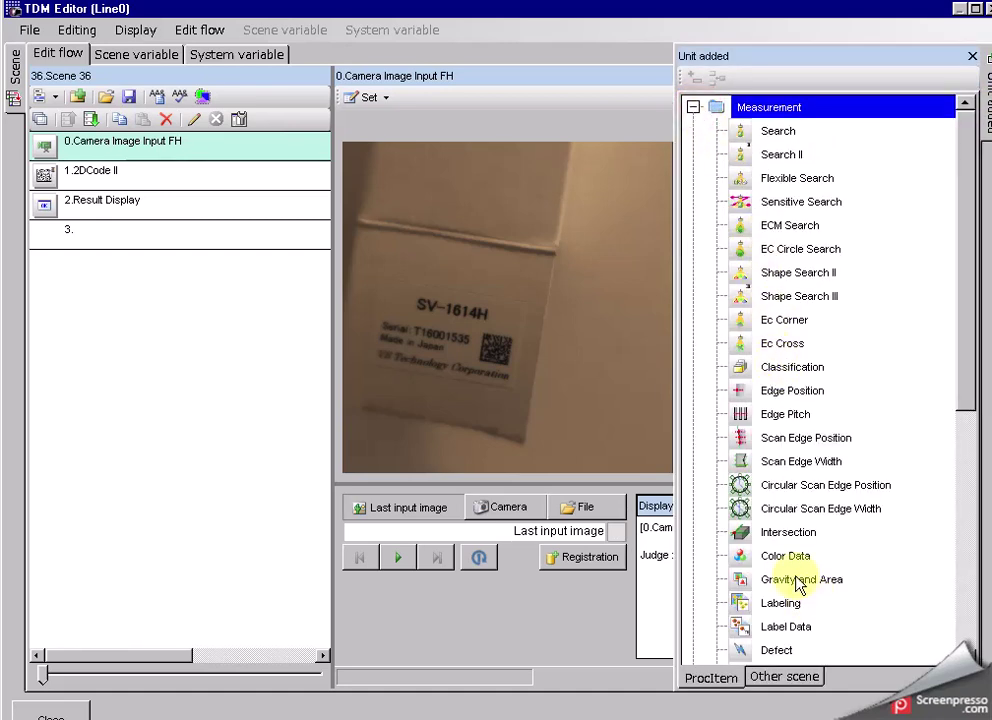
pyautogui.moveTo(735, 556); pyautogui.dragTo(84, 184)
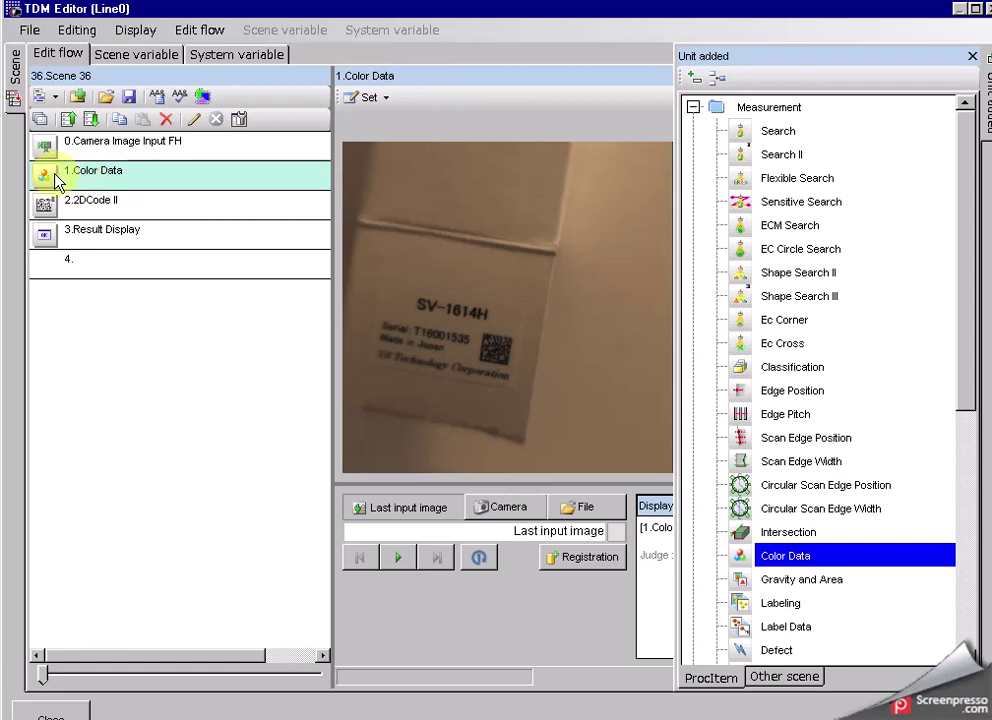
# Define the Color Data region as a reduced ellipse around the label's 2D code, centred at about 964, 1271.
pyautogui.click(48, 179)
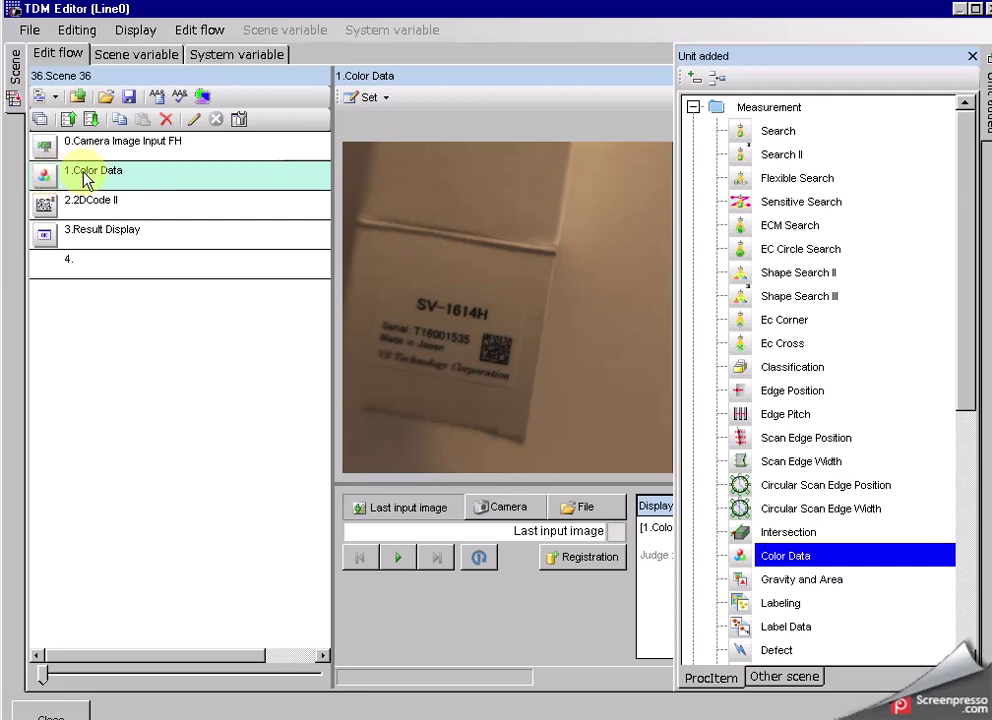
pyautogui.click(366, 99)
pyautogui.click(388, 141)
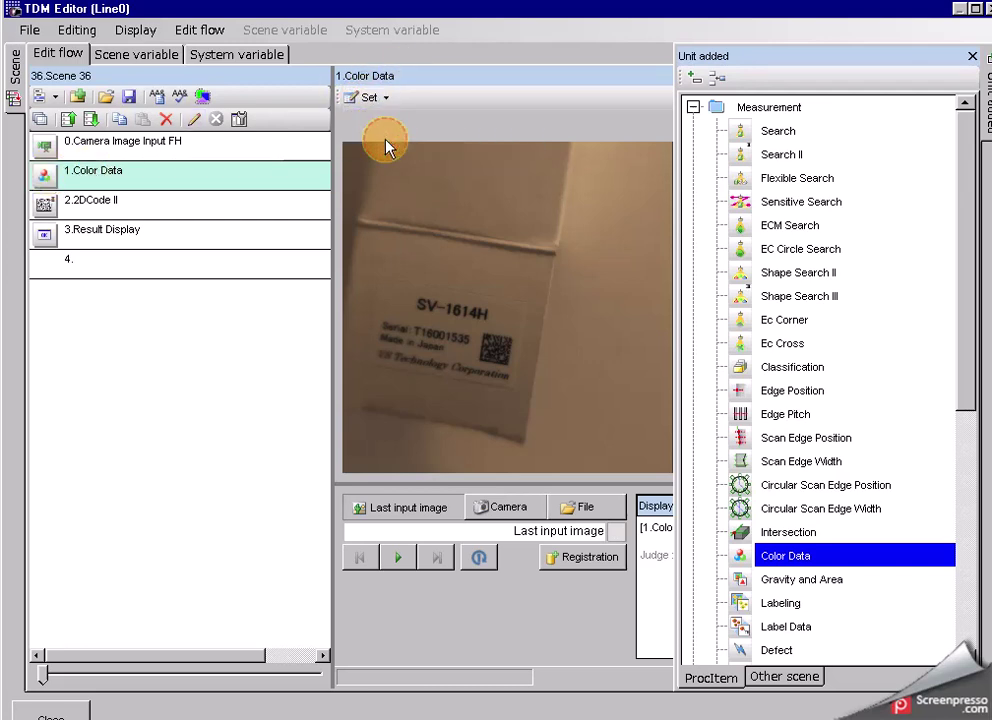
pyautogui.click(312, 88)
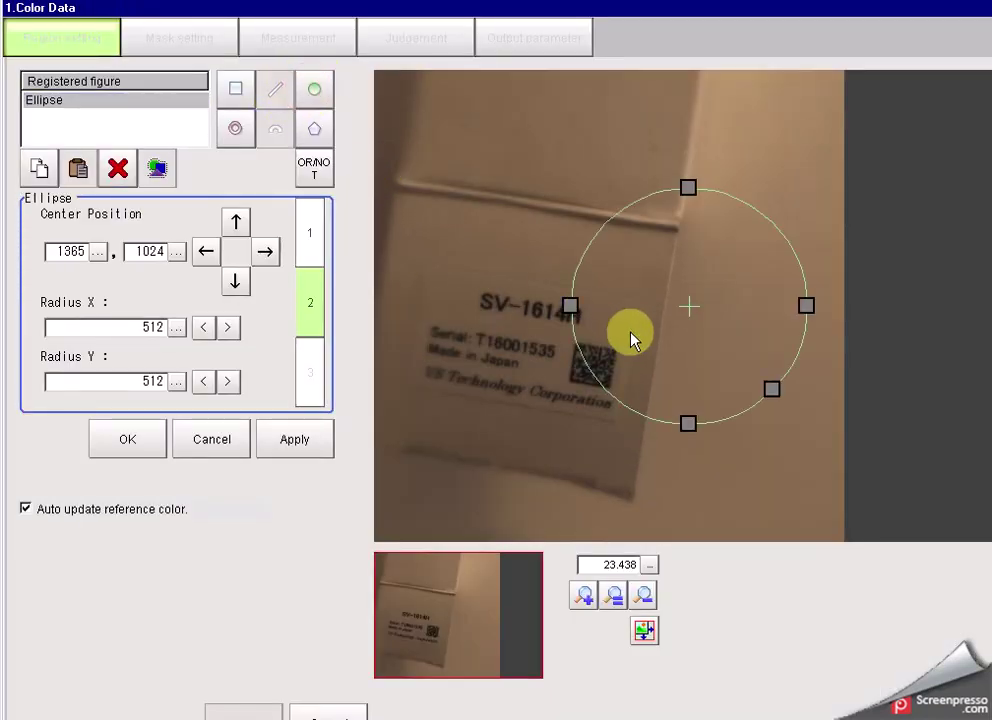
pyautogui.moveTo(631, 337); pyautogui.dragTo(547, 394)
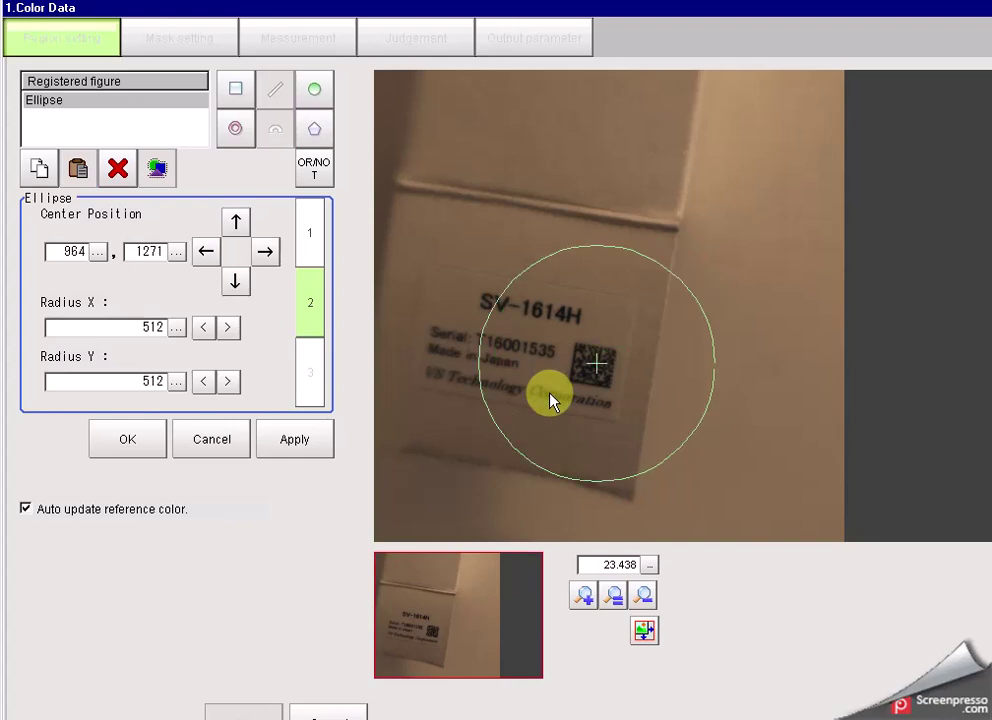
pyautogui.moveTo(683, 450); pyautogui.dragTo(609, 435)
pyautogui.click(128, 436)
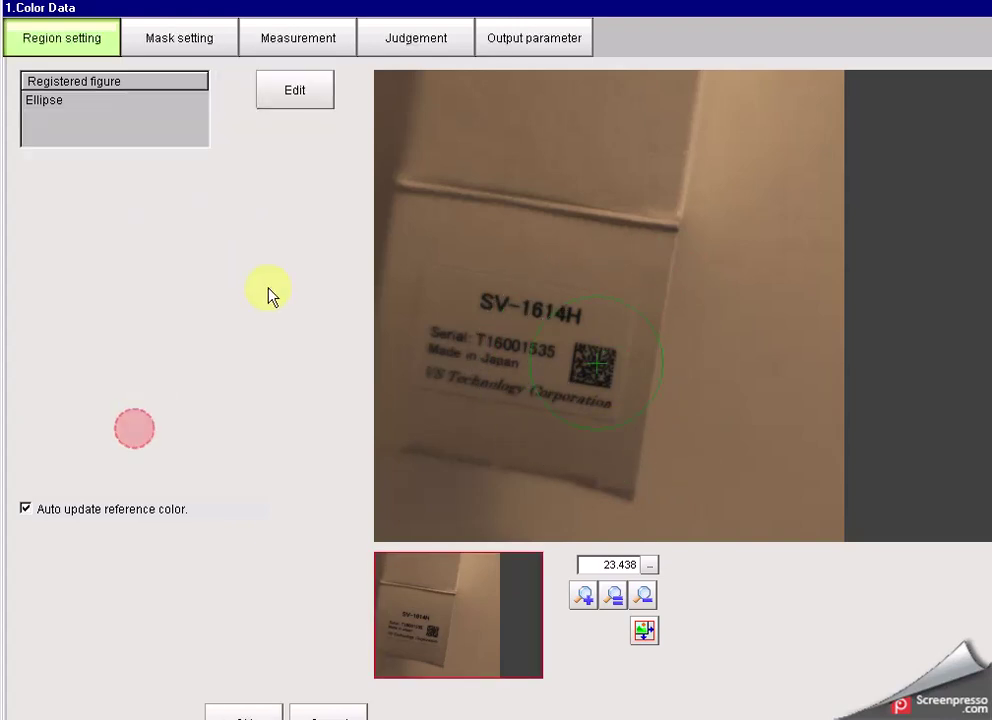
# Run a test measurement against the Color Data judgement conditions and accept the unit's settings.
pyautogui.click(441, 39)
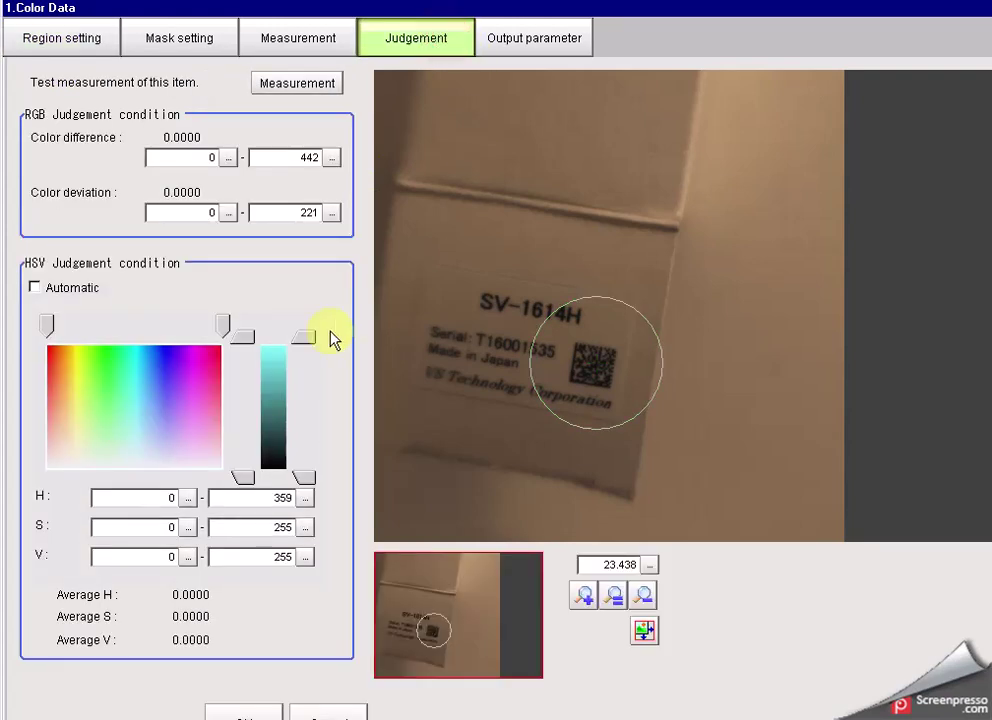
pyautogui.click(308, 84)
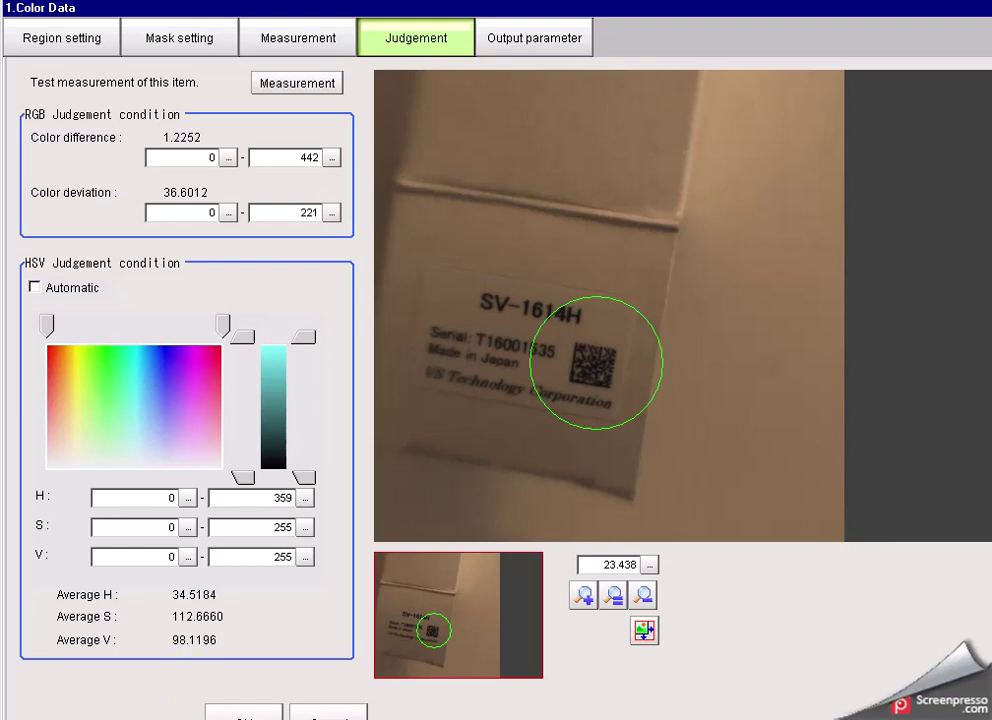
pyautogui.click(222, 710)
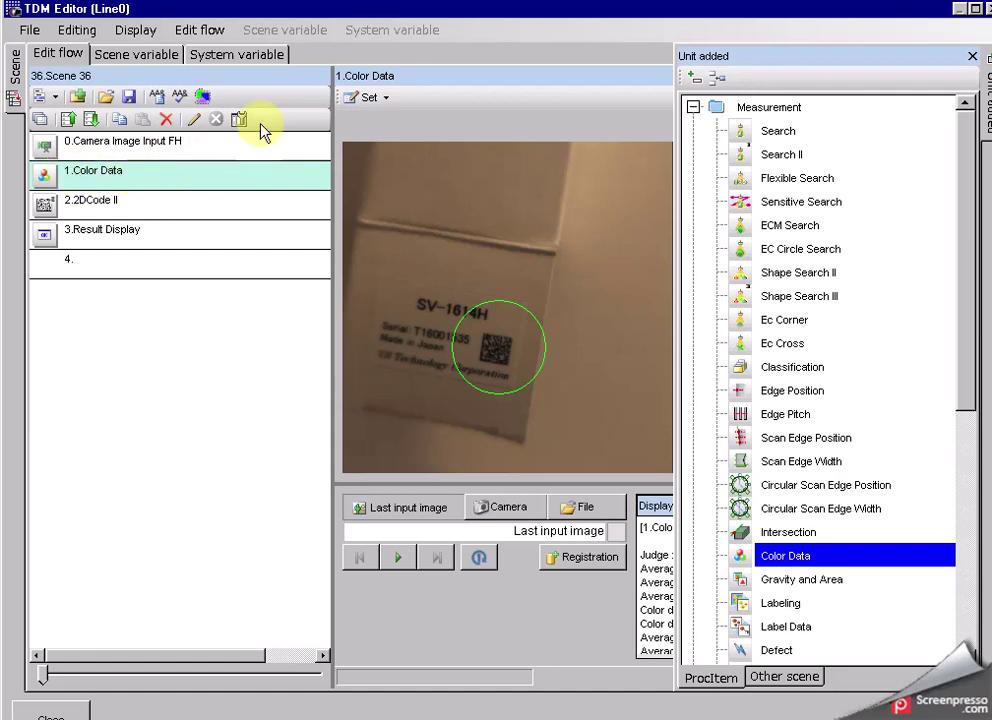
# Assign the scene variable SC.V& to the V average value output parameter of the Color Data unit.
pyautogui.click(364, 98)
pyautogui.click(389, 122)
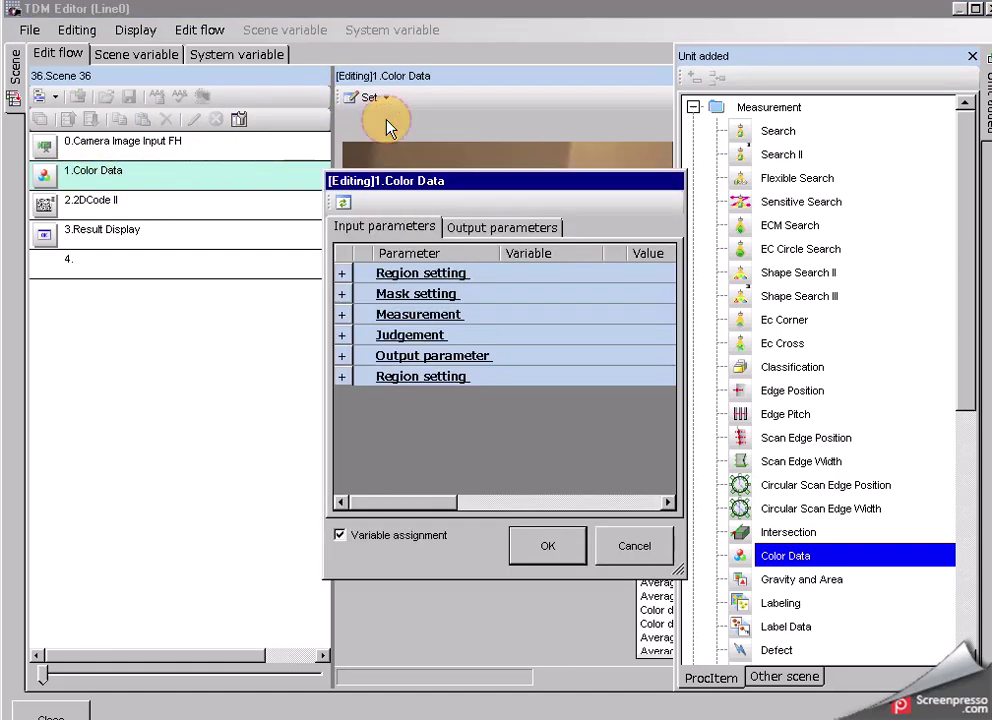
pyautogui.click(458, 234)
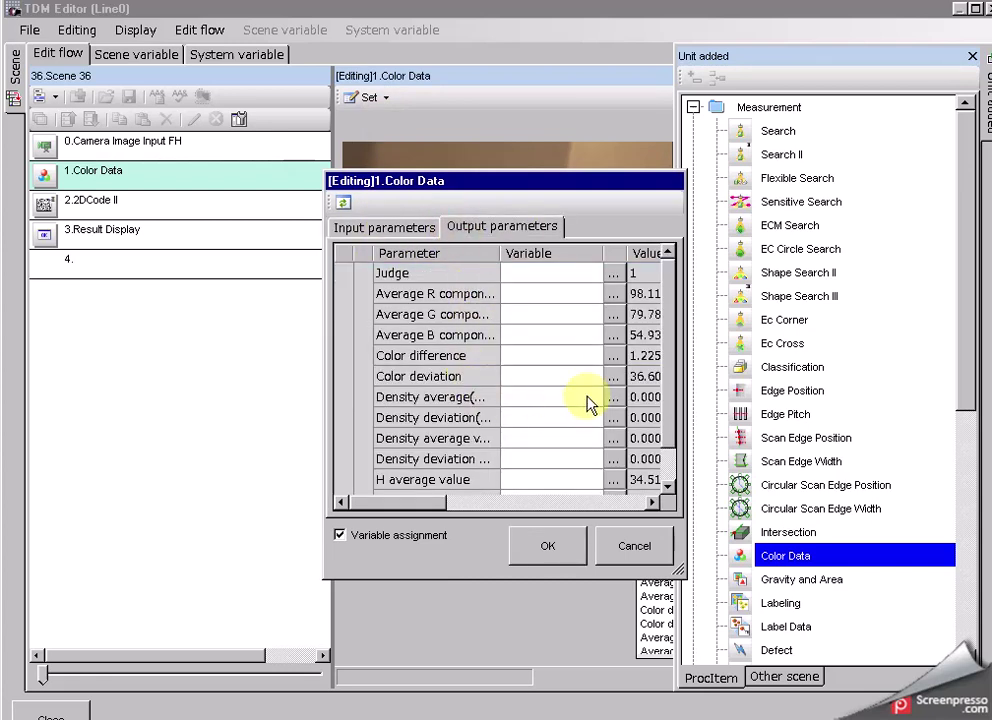
pyautogui.moveTo(669, 394); pyautogui.dragTo(662, 421)
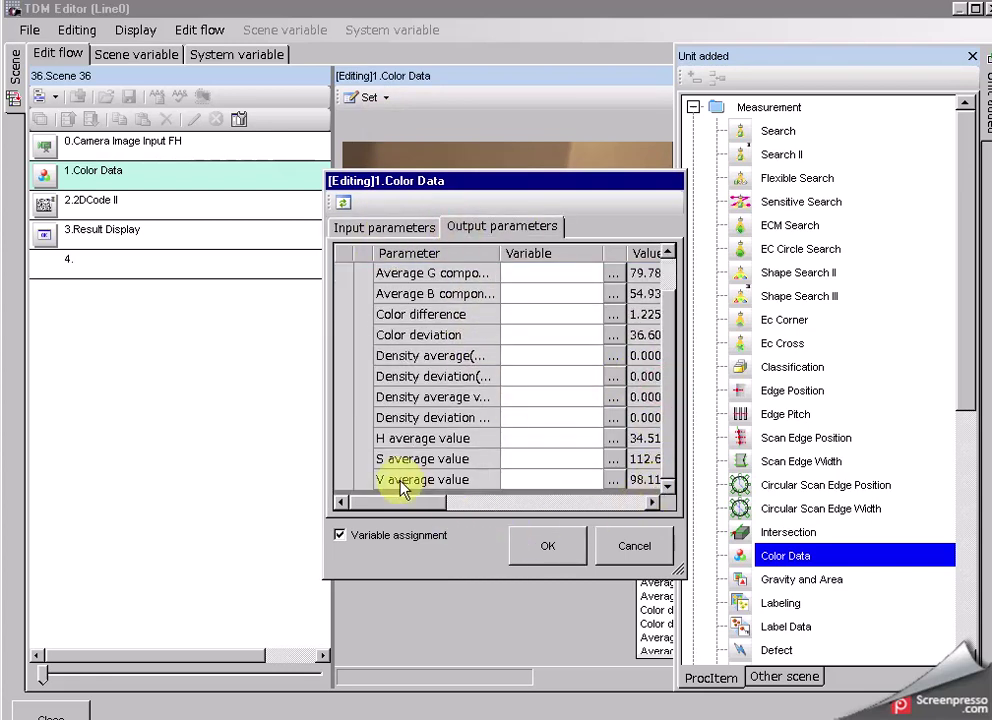
pyautogui.click(613, 481)
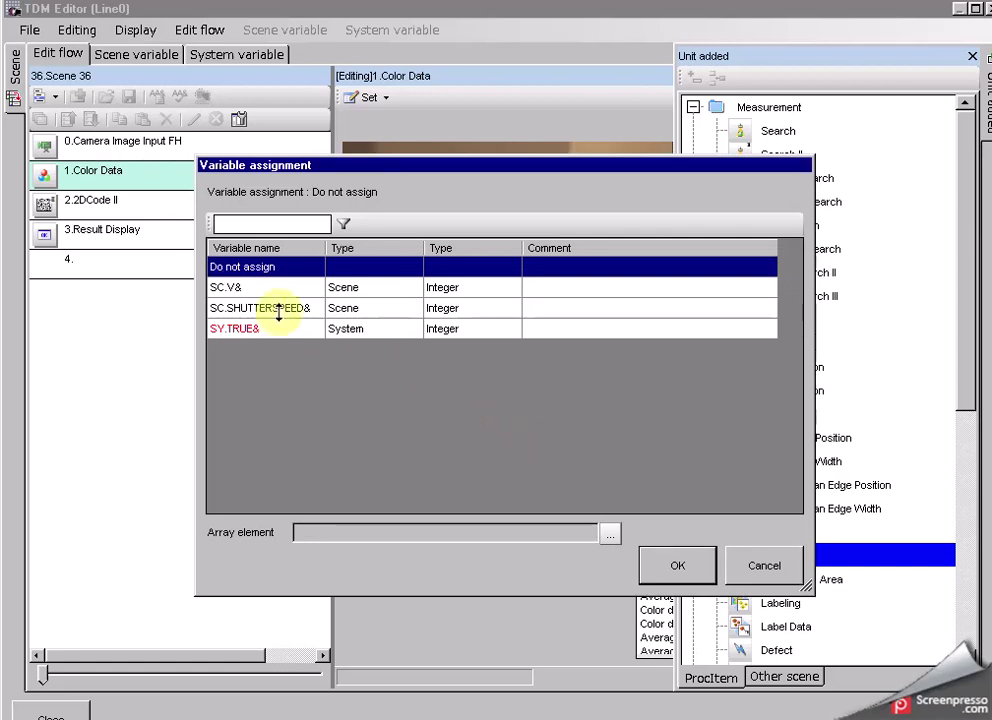
pyautogui.click(230, 288)
pyautogui.click(680, 567)
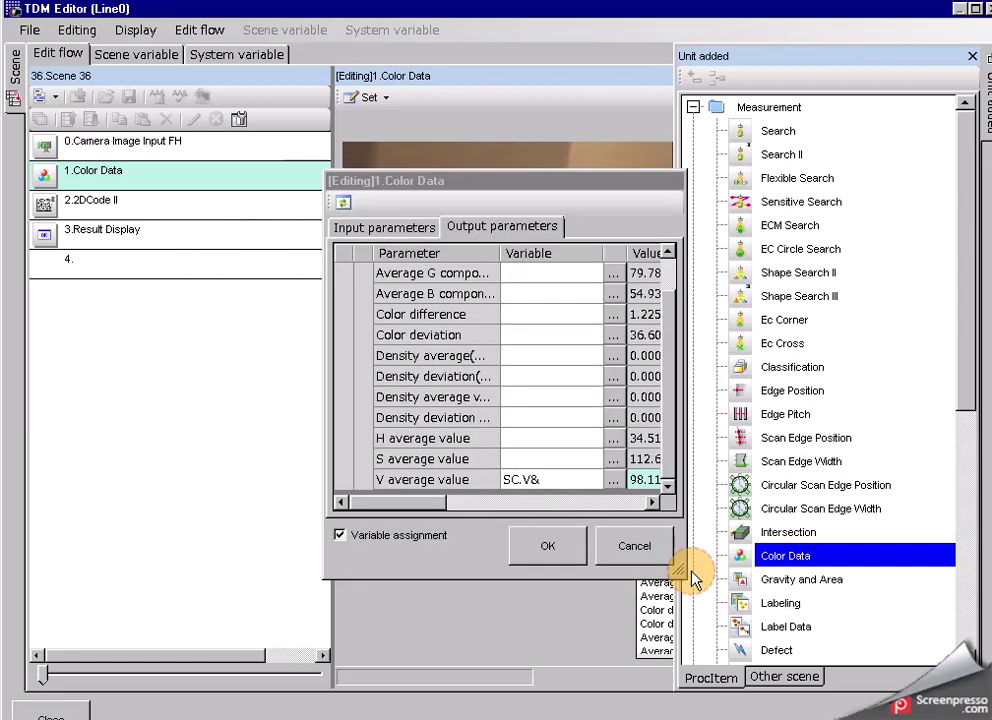
pyautogui.click(540, 541)
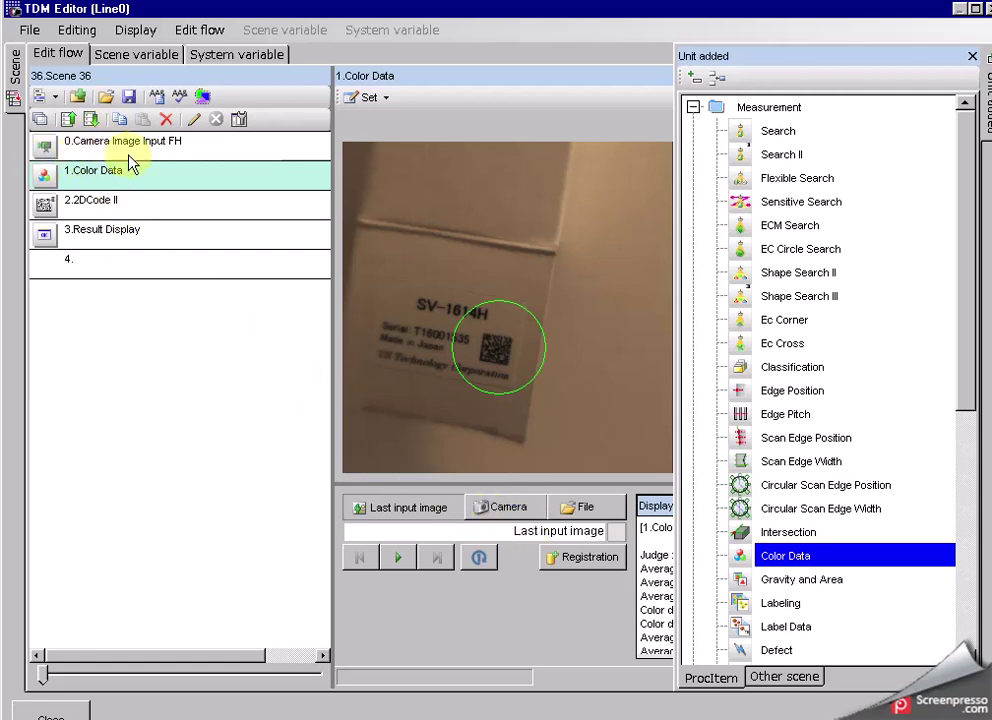
# Insert a loop unit from the Branch items at the start of the flow, before Camera Image Input FH.
pyautogui.click(693, 107)
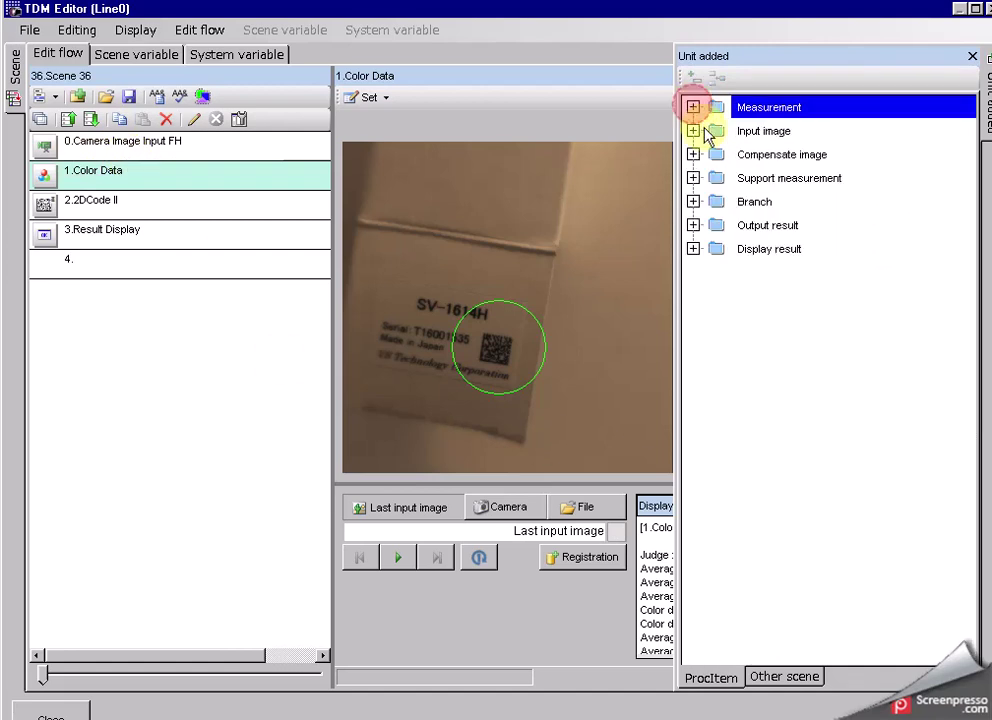
pyautogui.click(693, 178)
pyautogui.click(693, 179)
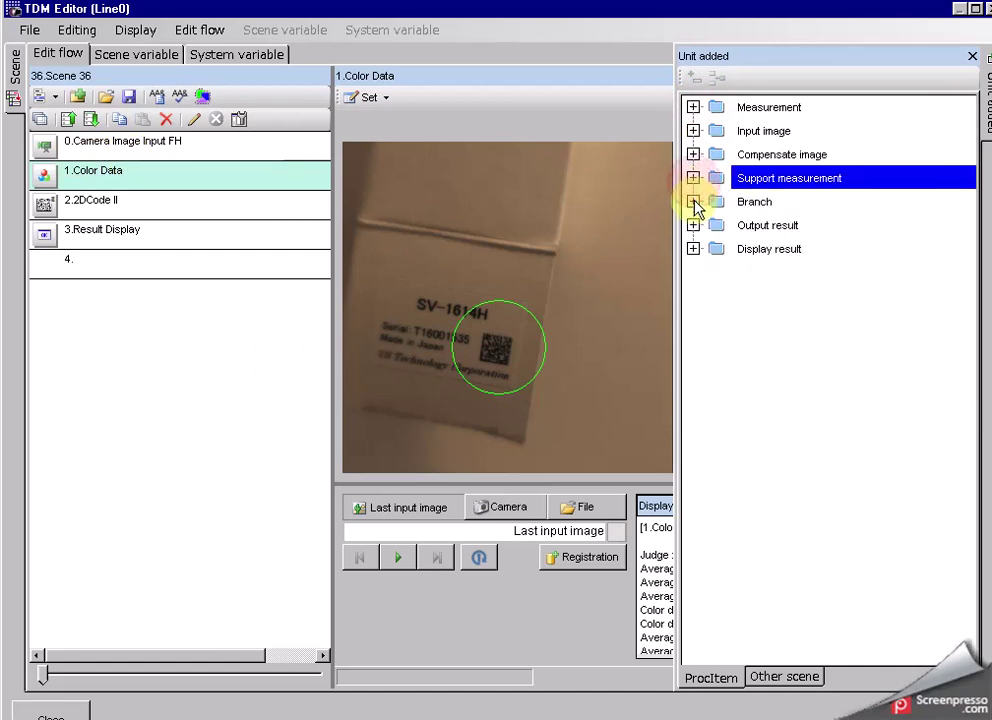
pyautogui.click(694, 202)
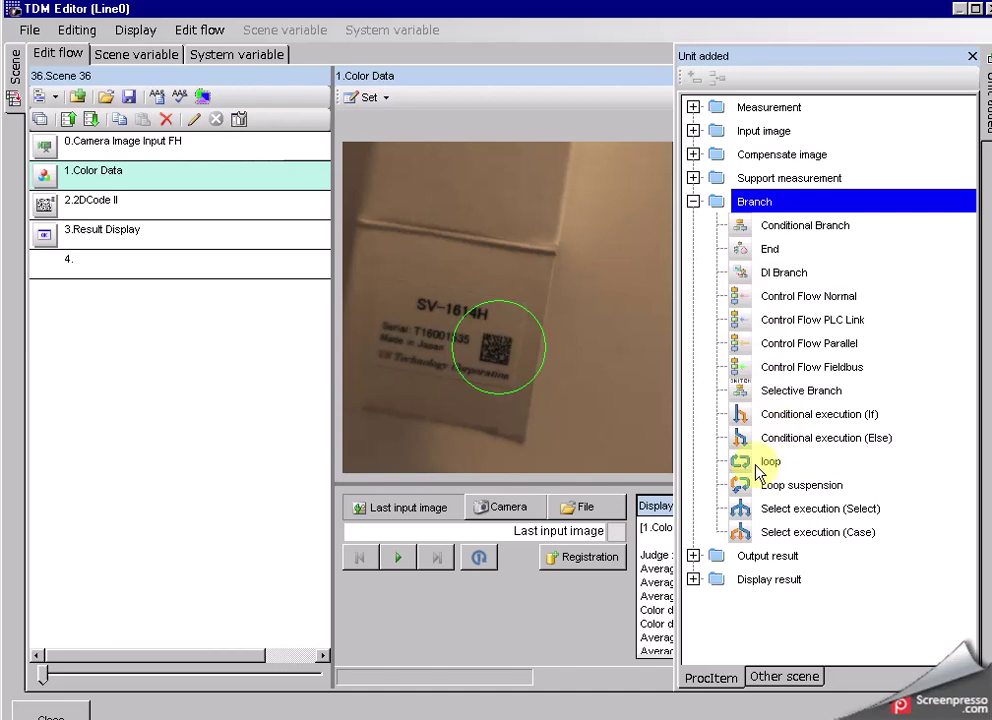
pyautogui.moveTo(757, 470); pyautogui.dragTo(128, 158)
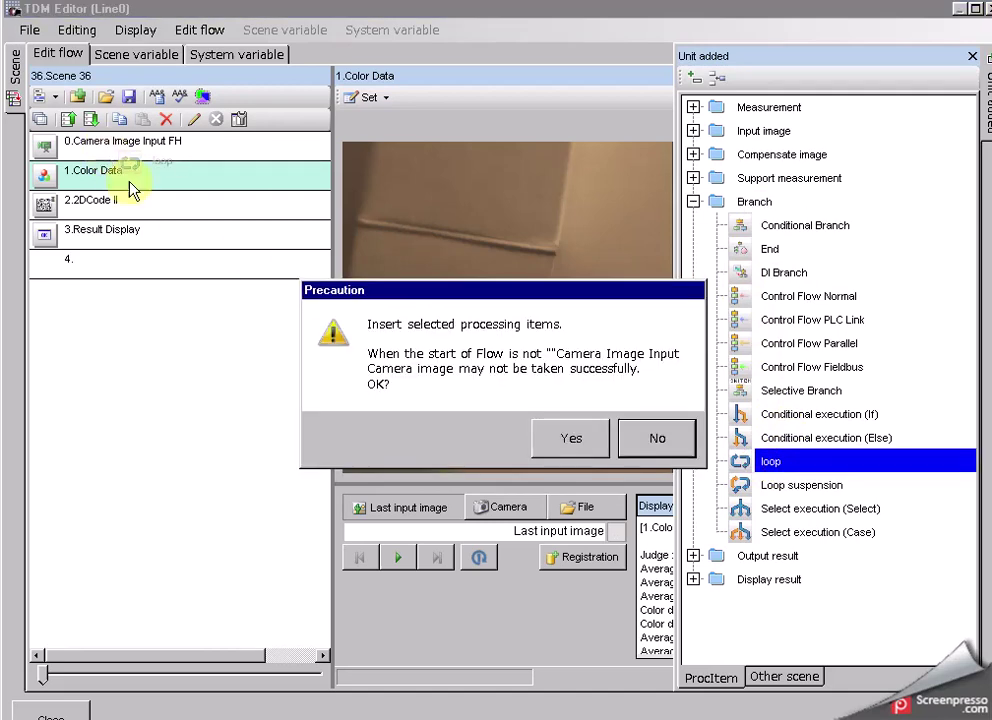
pyautogui.click(575, 437)
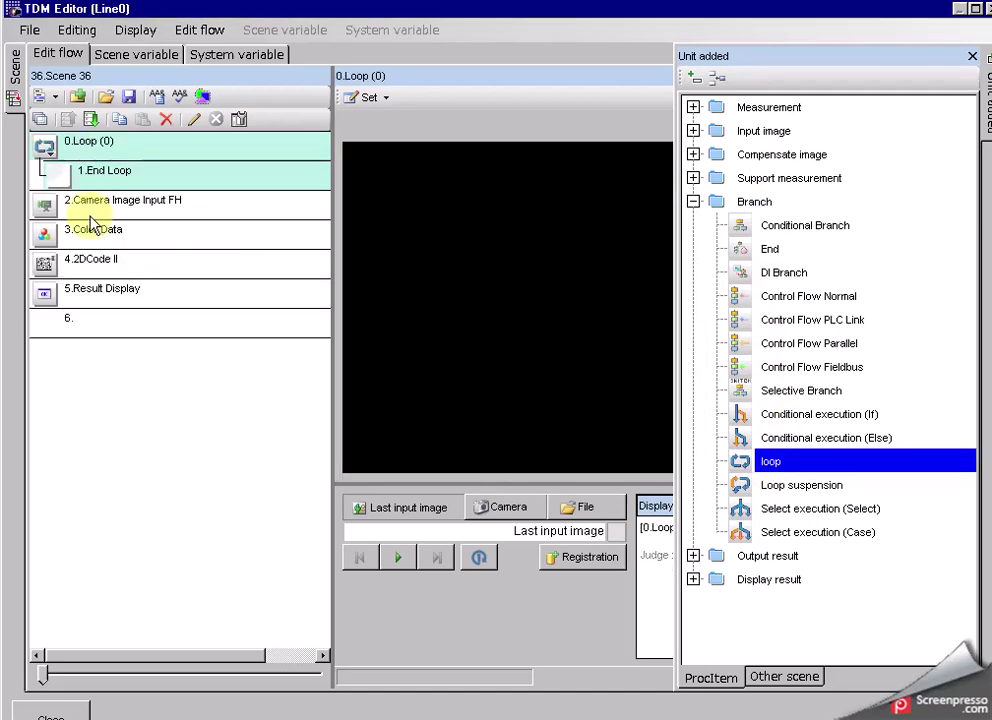
# Set the loop unit's number of loops to 20.
pyautogui.rightClick(107, 156)
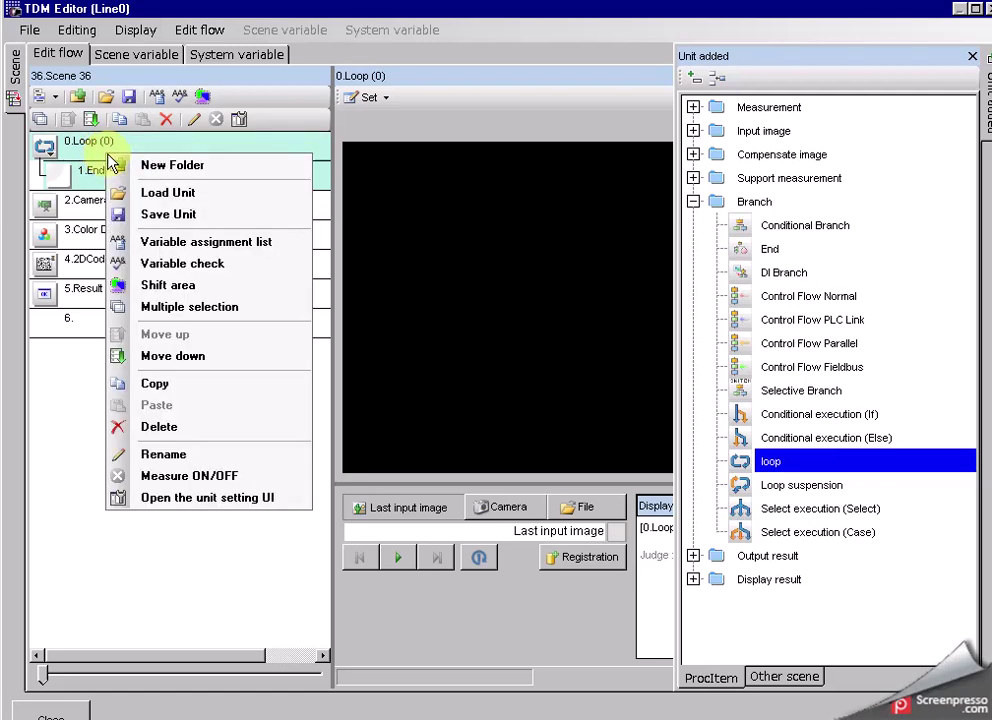
pyautogui.click(318, 120)
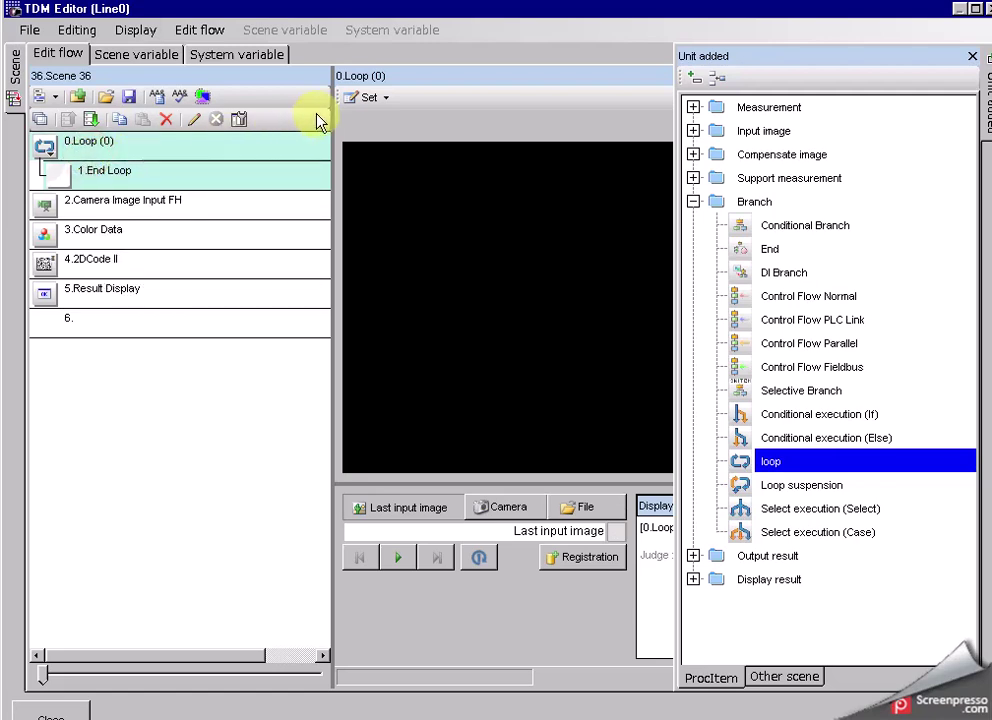
pyautogui.click(362, 97)
pyautogui.click(370, 120)
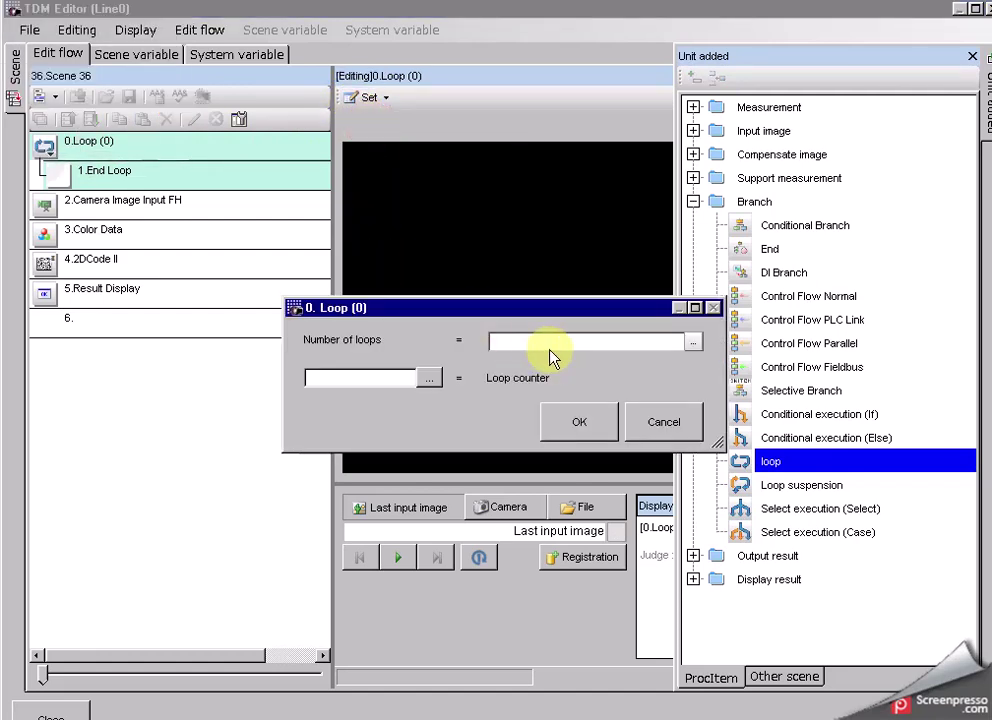
pyautogui.click(698, 343)
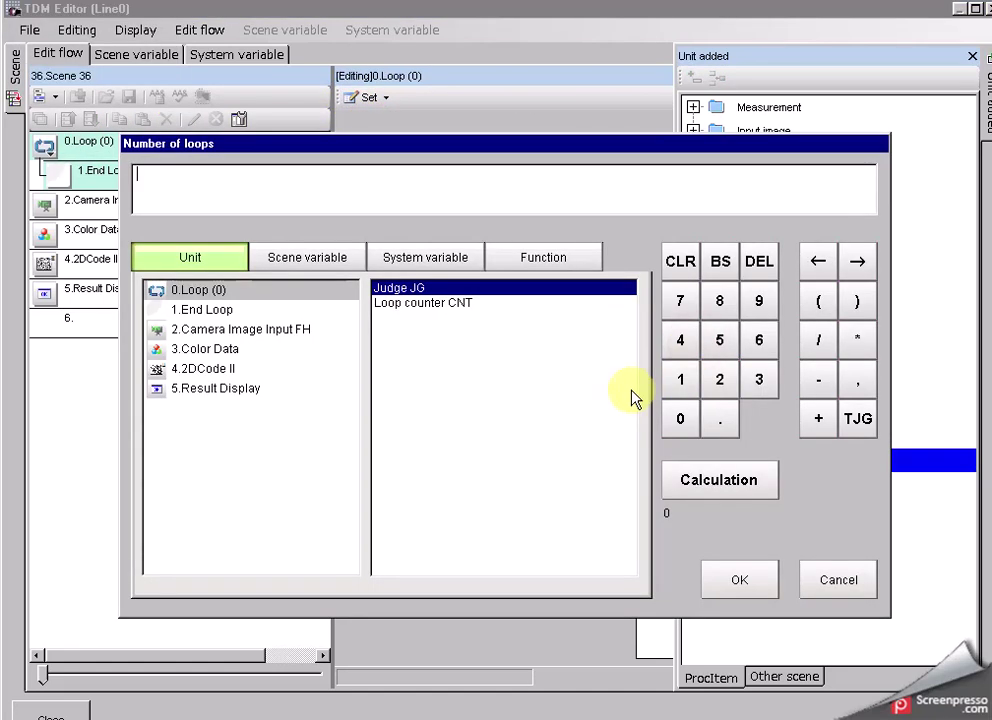
pyautogui.write('20')
pyautogui.click(722, 586)
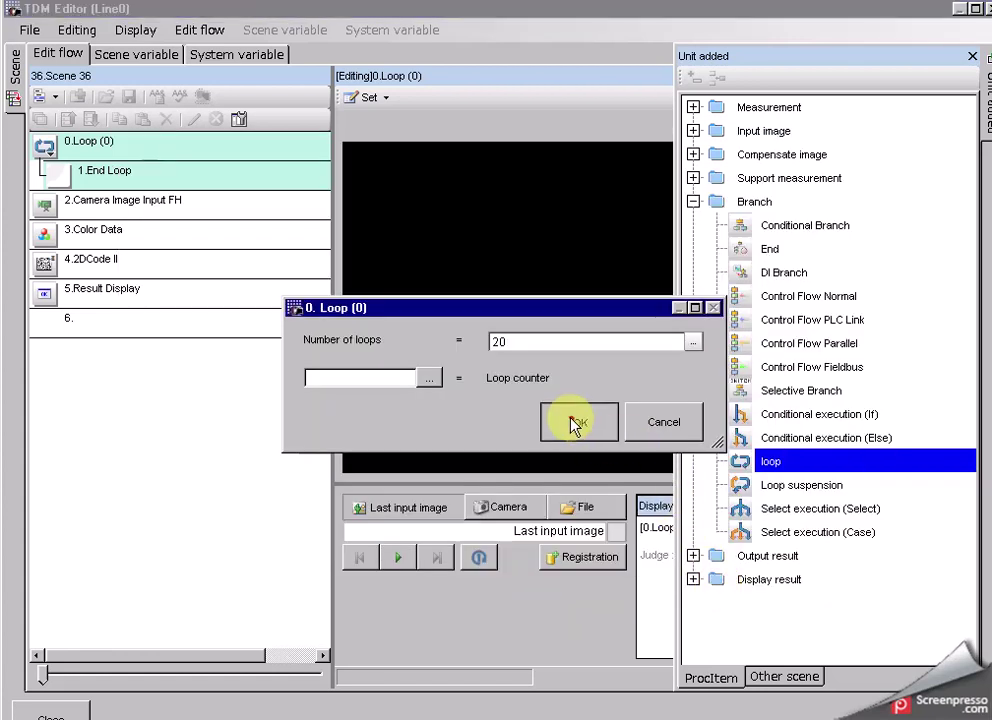
pyautogui.click(576, 424)
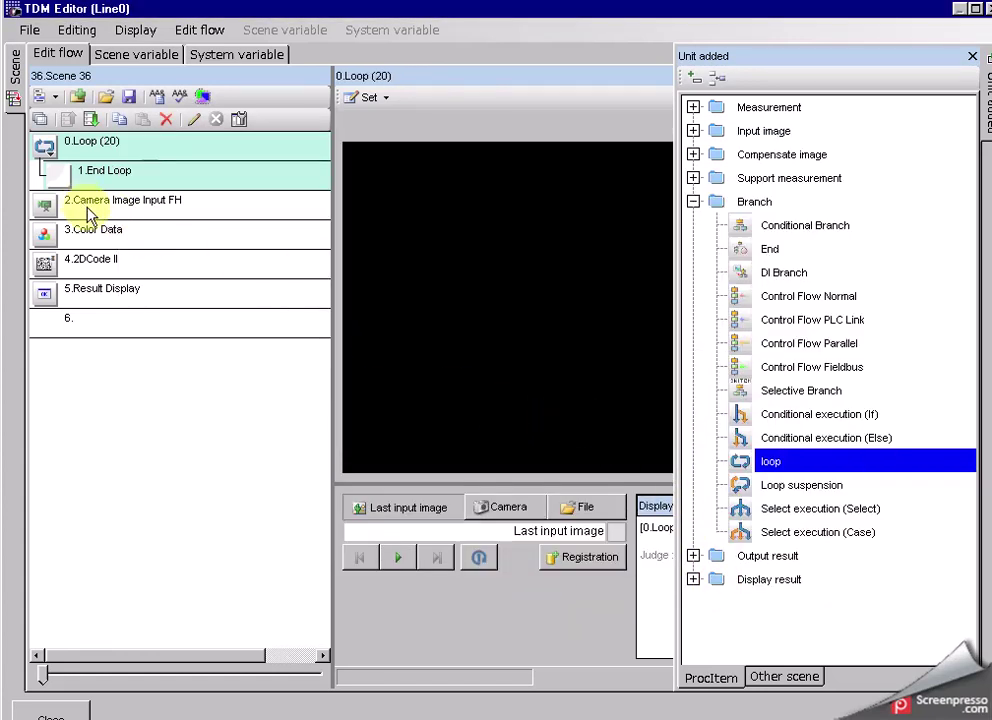
# Move Camera Image Input FH and Color Data into the loop and add three folders after them, before End Loop.
pyautogui.moveTo(90, 212); pyautogui.dragTo(115, 182)
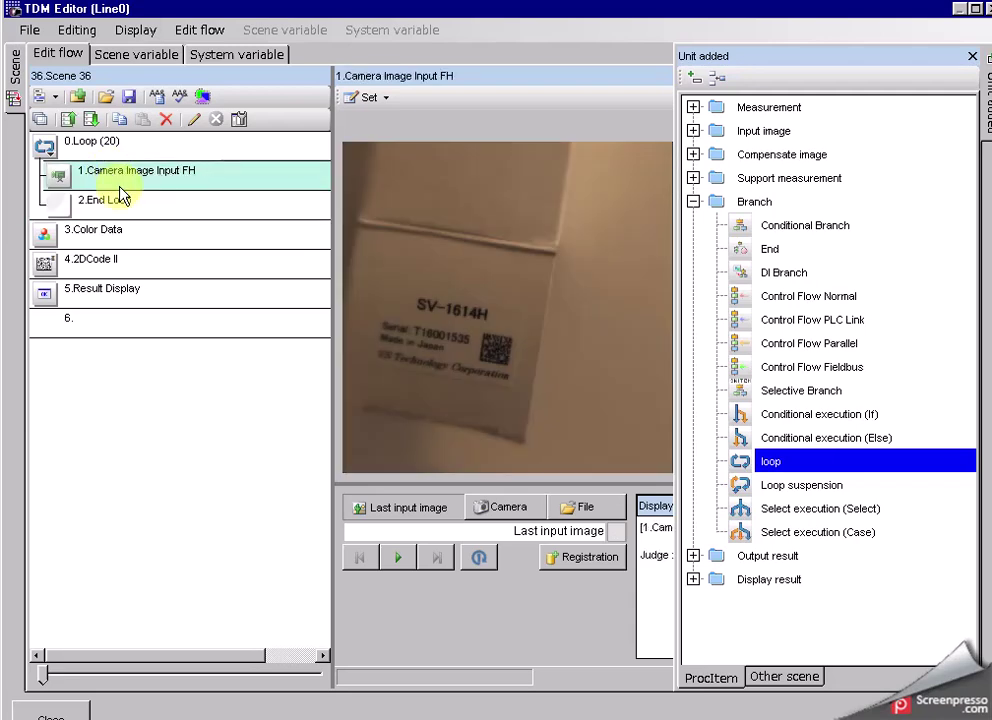
pyautogui.moveTo(86, 236); pyautogui.dragTo(111, 204)
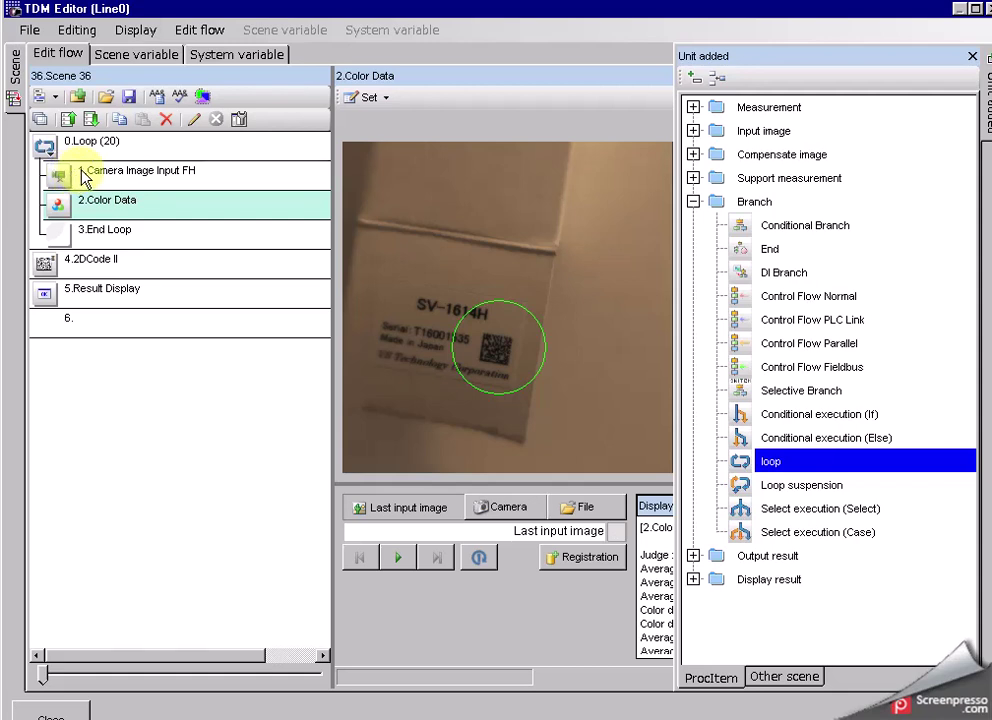
pyautogui.rightClick(100, 238)
pyautogui.click(151, 246)
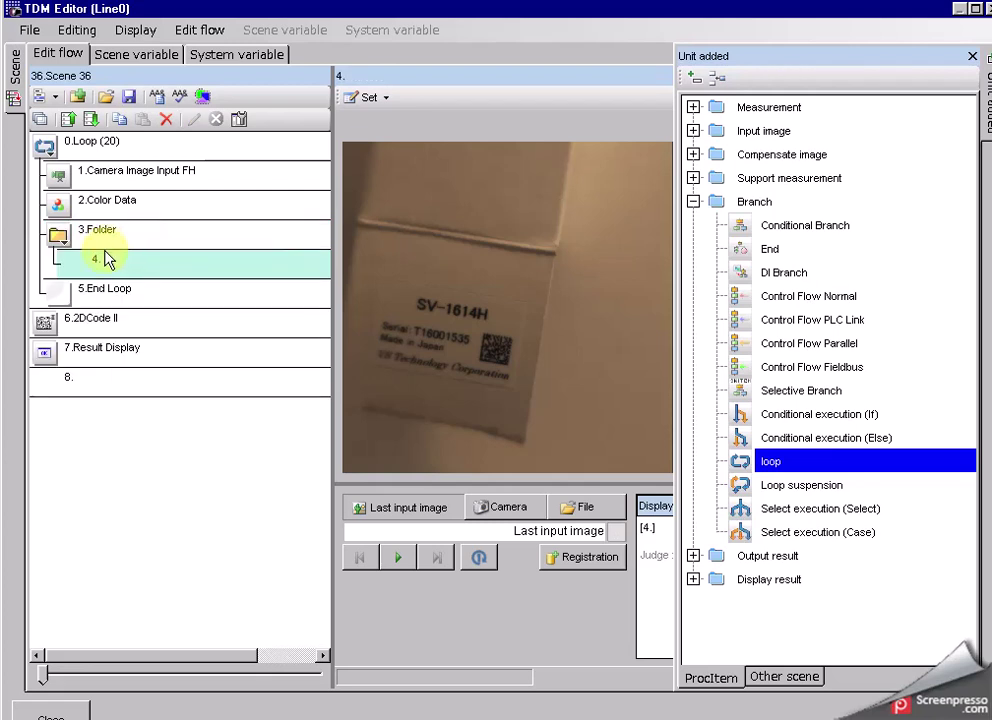
pyautogui.rightClick(92, 297)
pyautogui.click(115, 308)
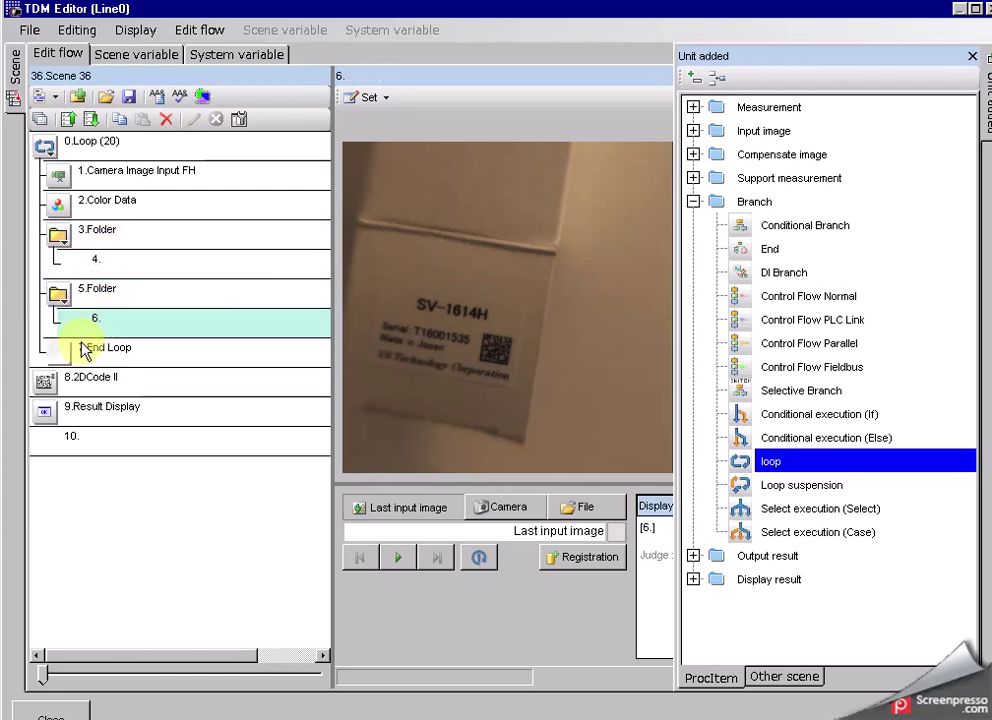
pyautogui.rightClick(89, 348)
pyautogui.click(120, 368)
# Rename the first folder in the loop as "V ok".
pyautogui.click(120, 233)
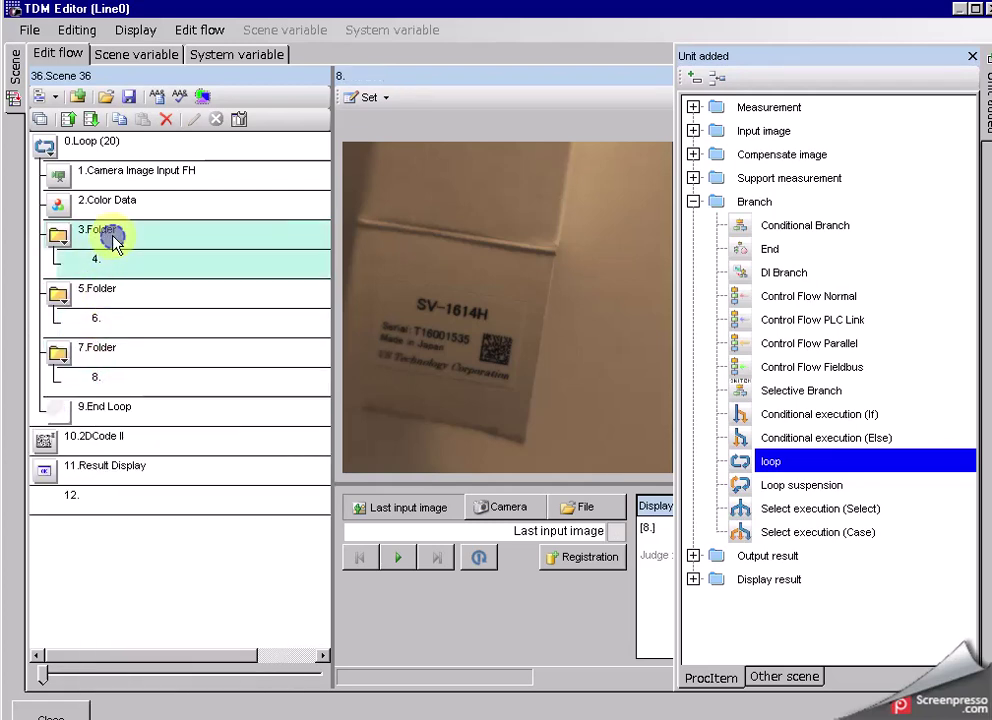
pyautogui.rightClick(114, 238)
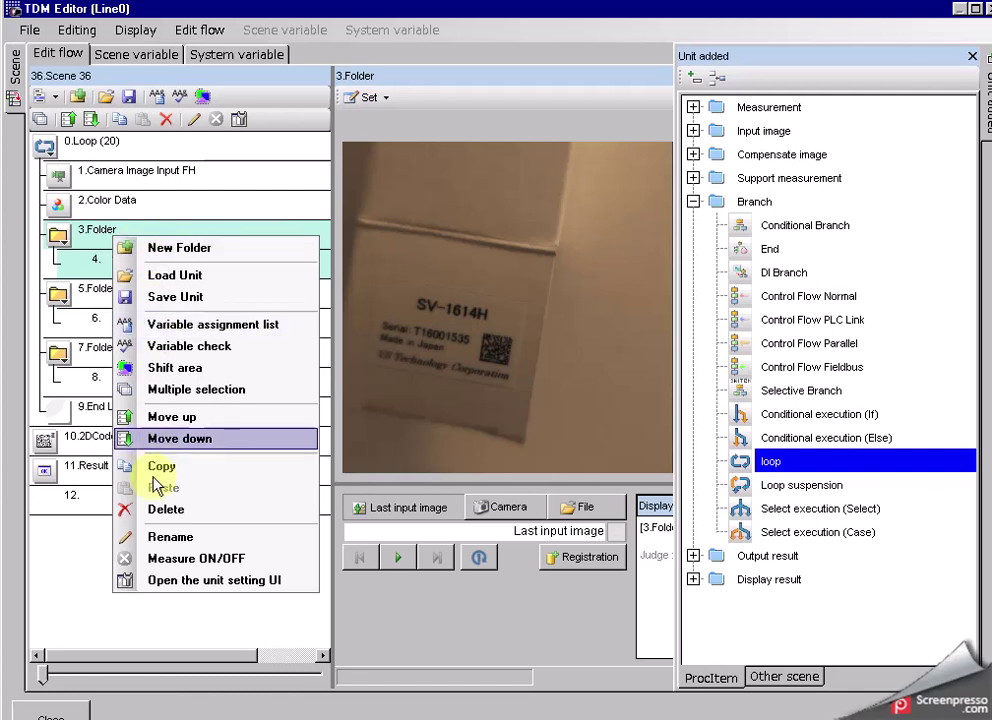
pyautogui.click(158, 536)
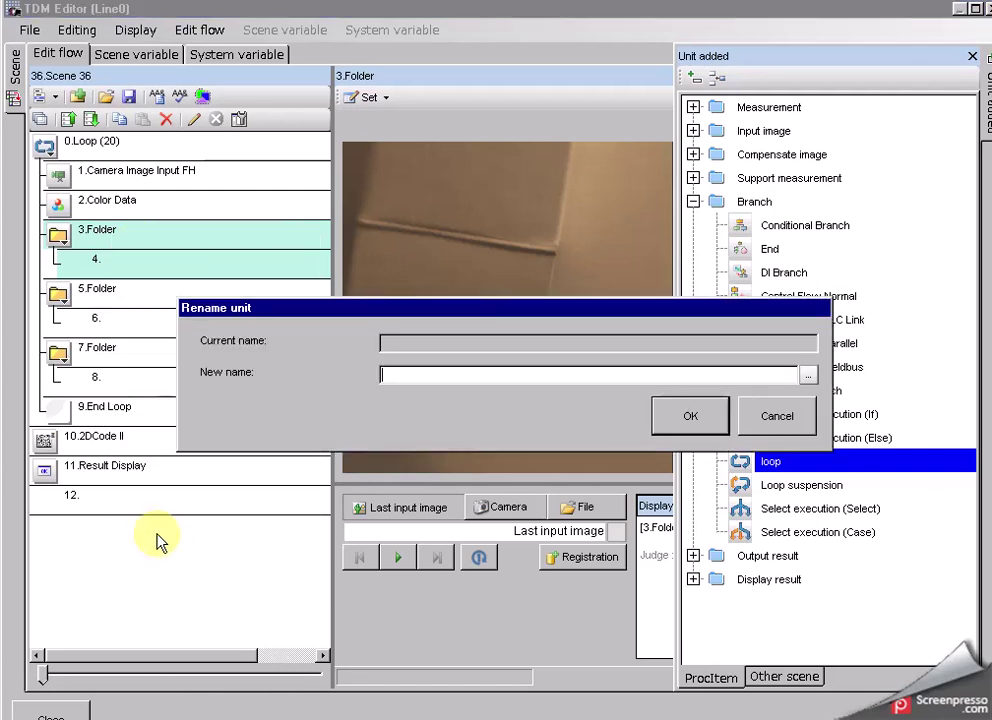
pyautogui.write('V ok')
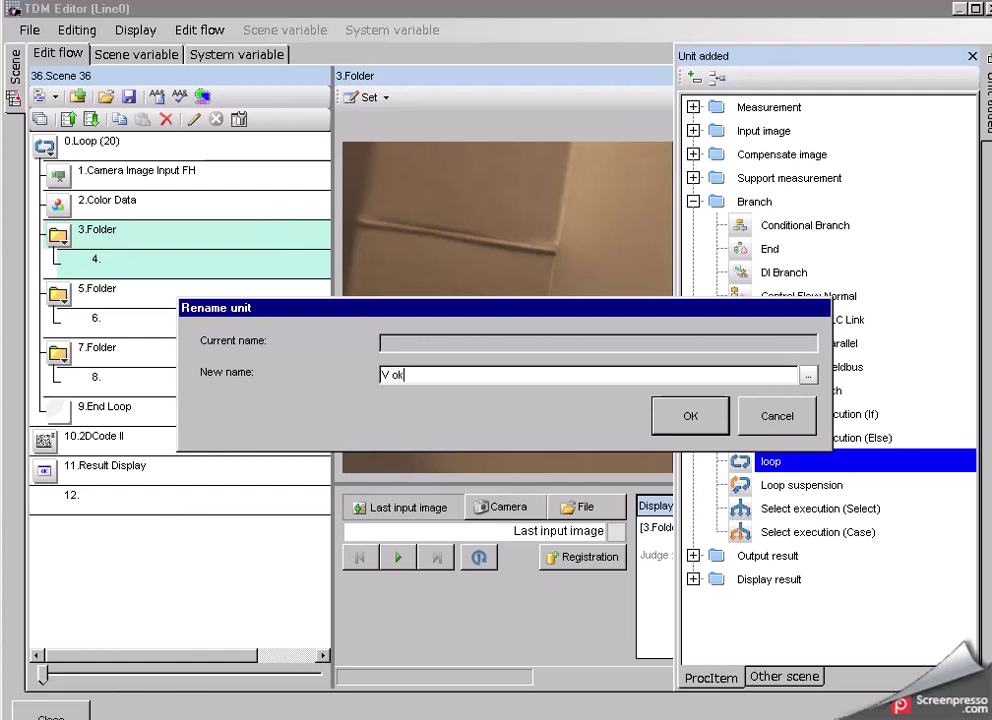
pyautogui.click(692, 412)
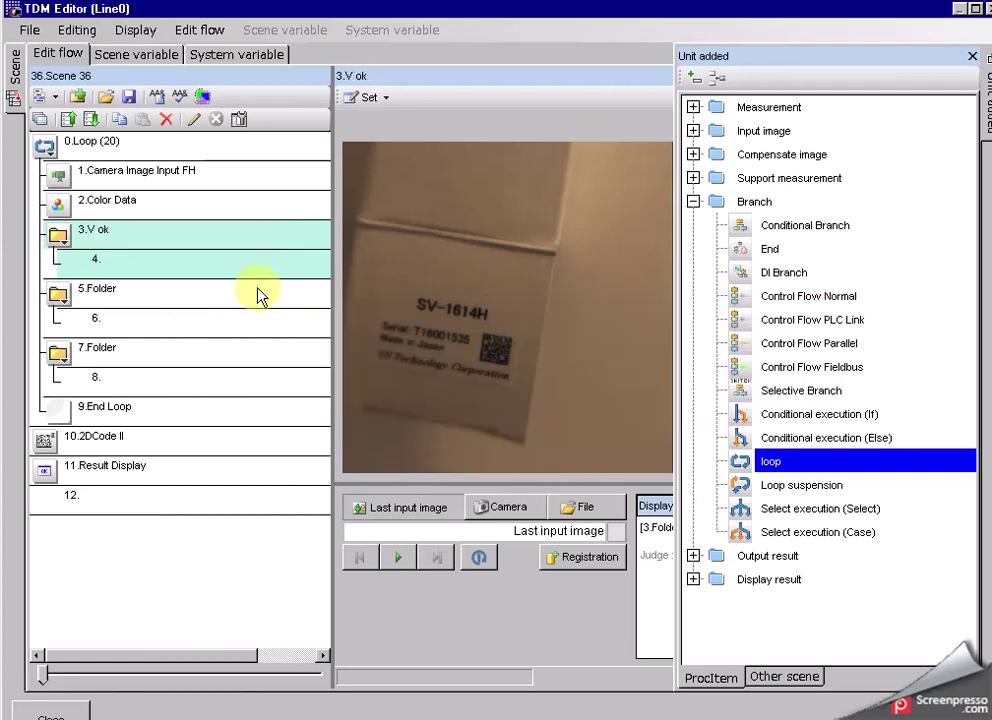
# Rename the second folder in the loop as "V trop bas".
pyautogui.rightClick(140, 295)
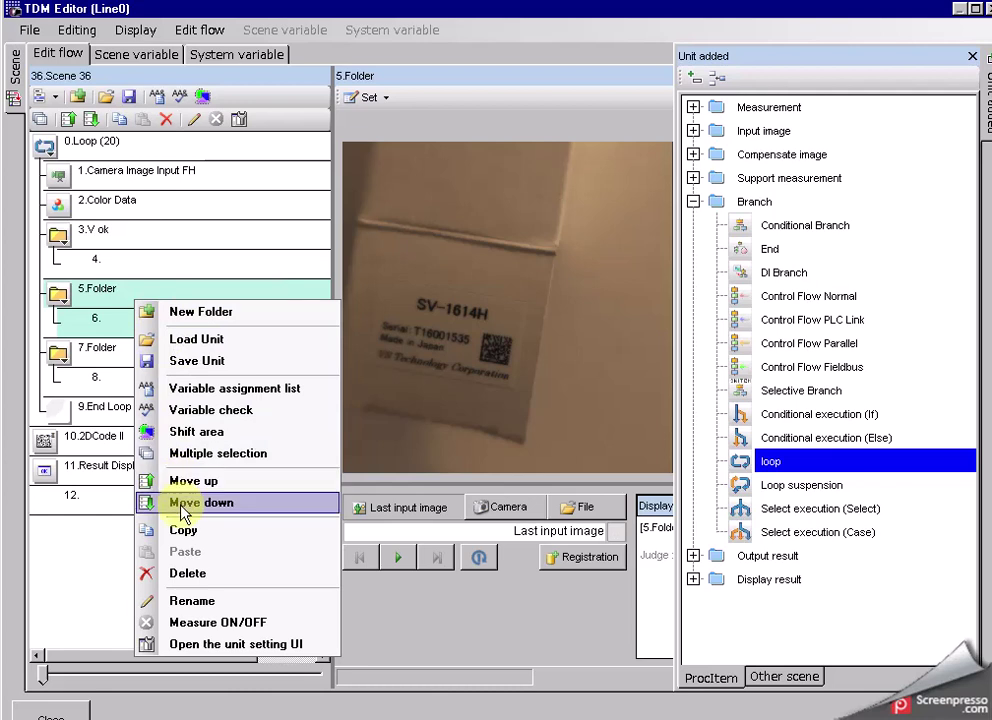
pyautogui.click(186, 601)
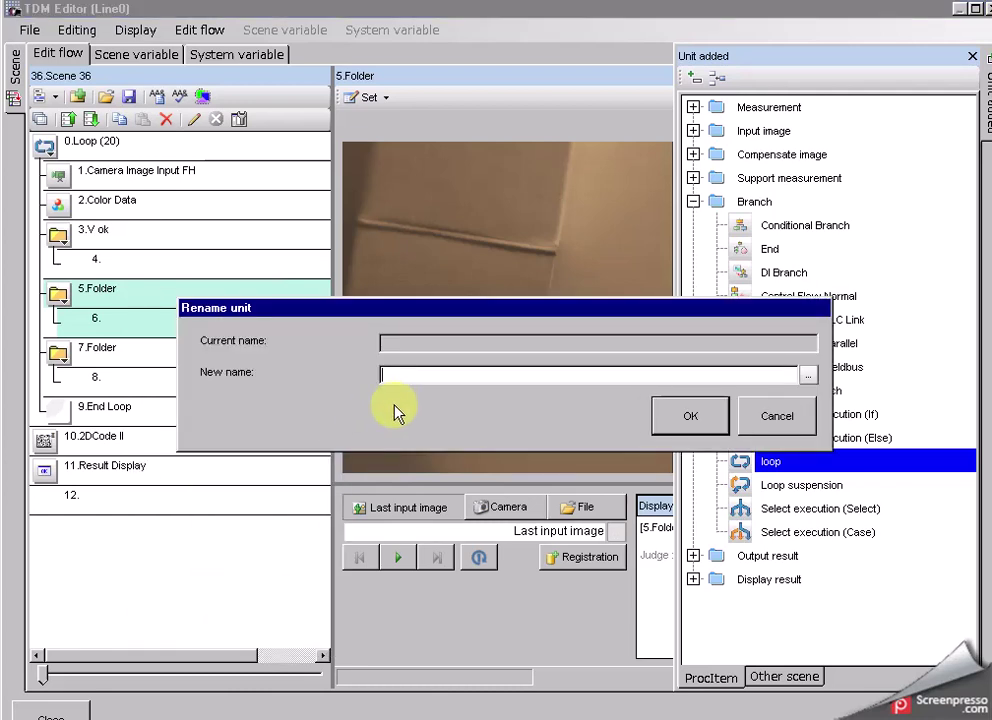
pyautogui.write('V trop bas')
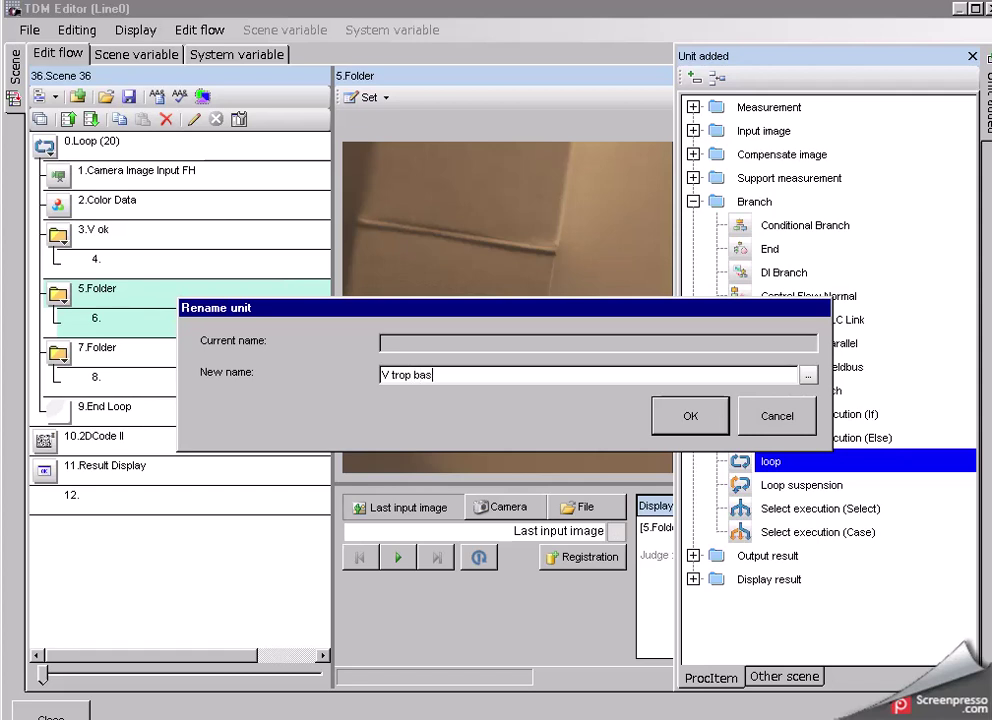
pyautogui.click(703, 416)
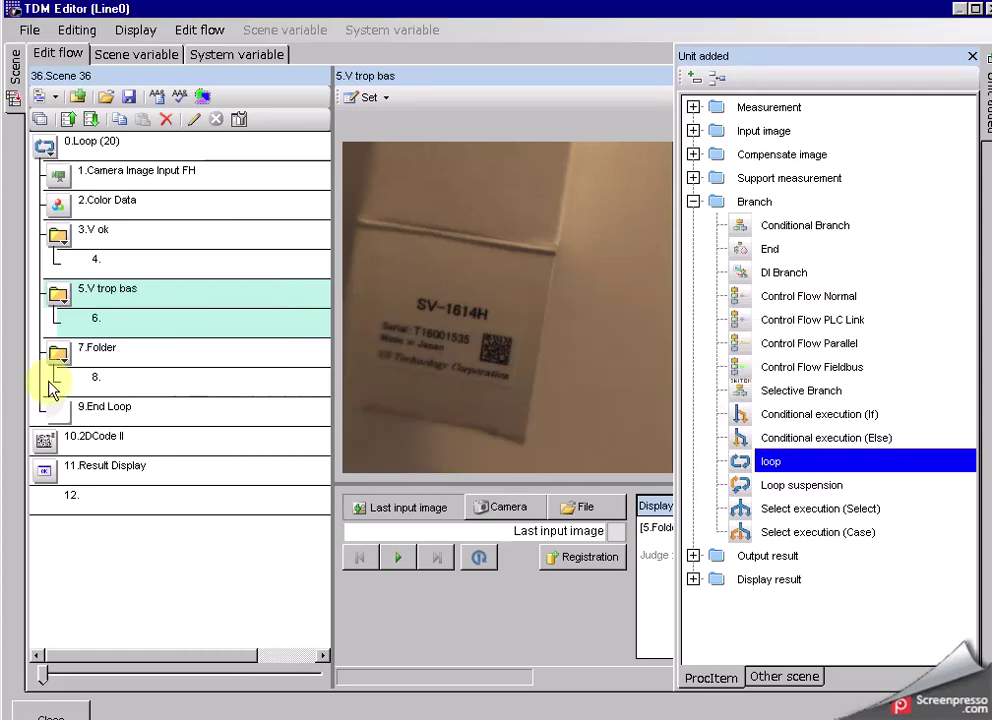
# Rename the third folder in the loop as "V trop haut".
pyautogui.click(95, 365)
pyautogui.rightClick(95, 365)
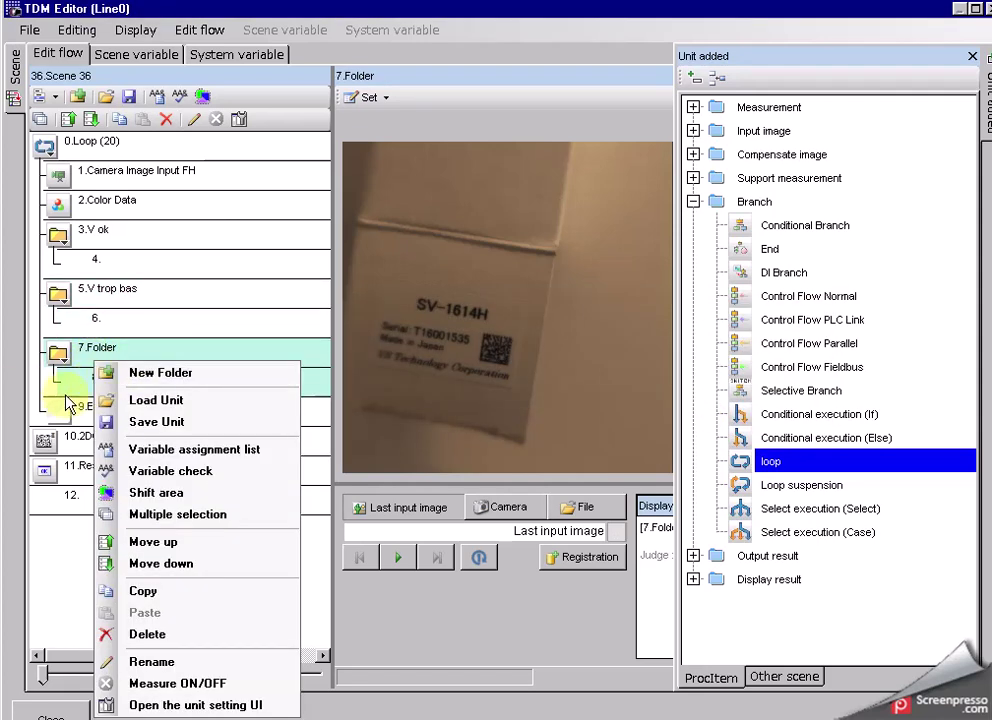
pyautogui.click(110, 661)
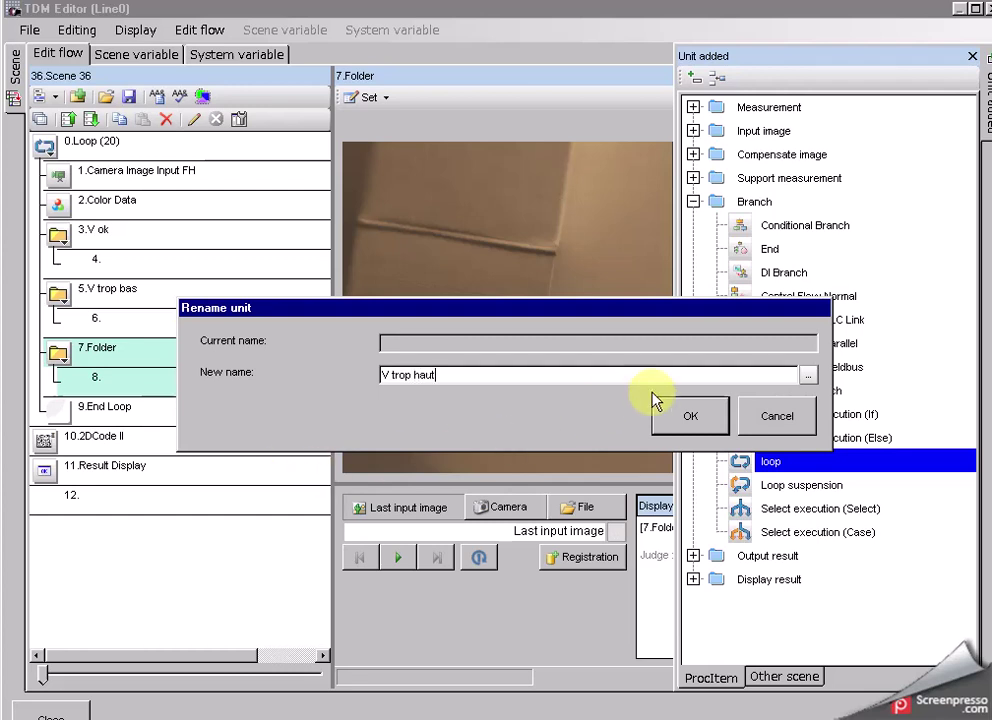
pyautogui.click(688, 414)
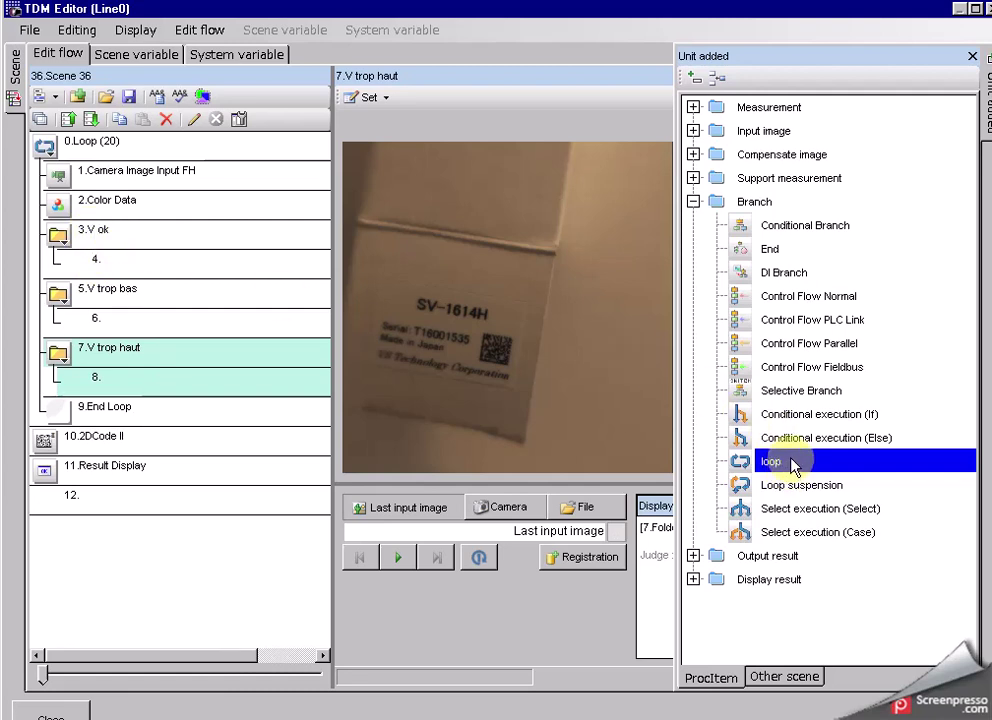
# Insert a Conditional execution (If) unit in the V ok folder and place a Loop suspension unit inside it.
pyautogui.moveTo(778, 423); pyautogui.dragTo(90, 262)
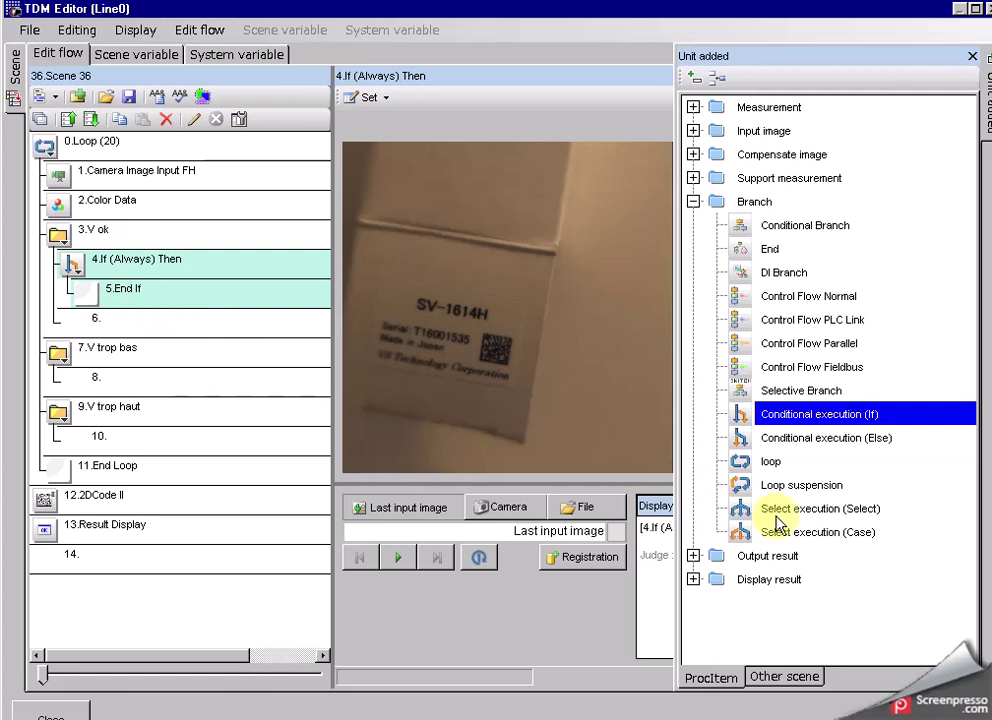
pyautogui.moveTo(779, 490); pyautogui.dragTo(113, 300)
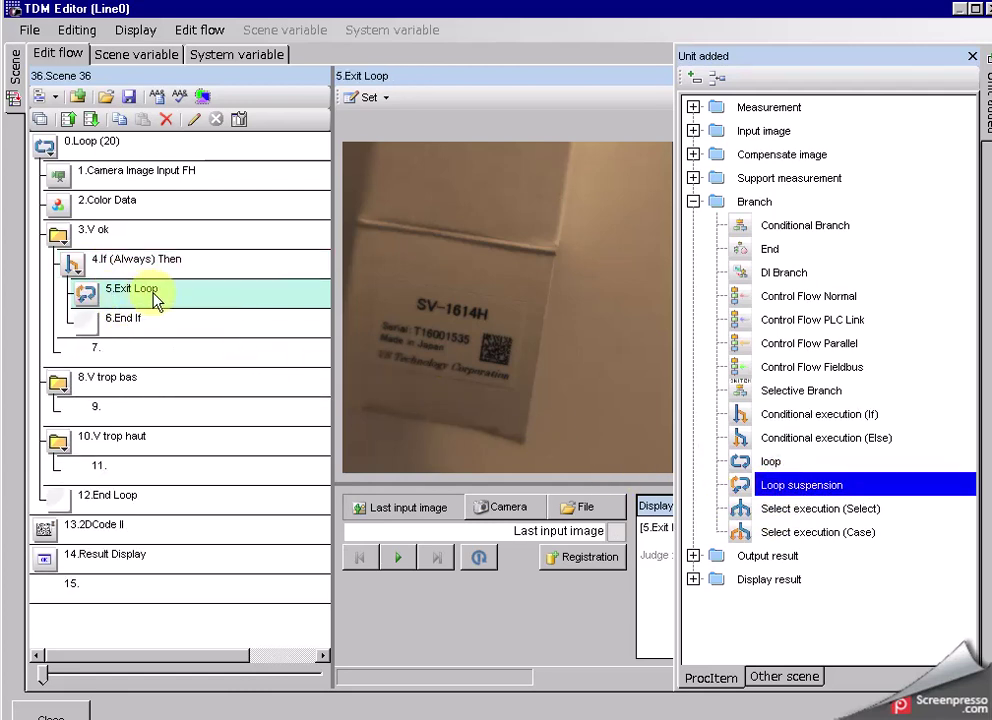
# Enable the condition of the If unit in the V ok folder with scene variable SC.V& as its first operand.
pyautogui.click(135, 262)
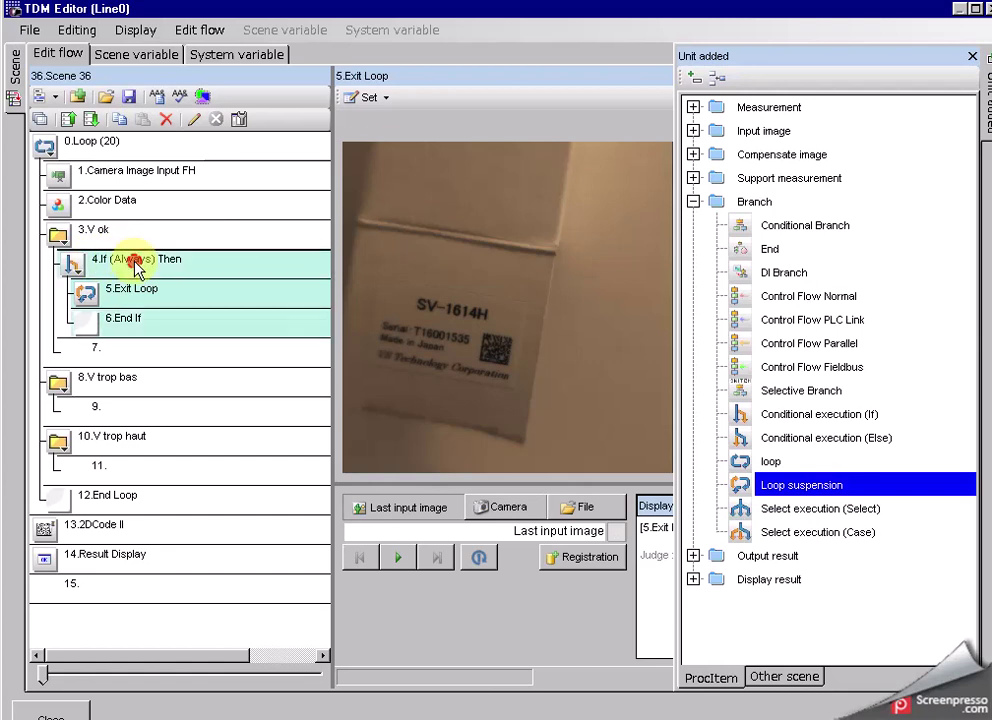
pyautogui.click(370, 97)
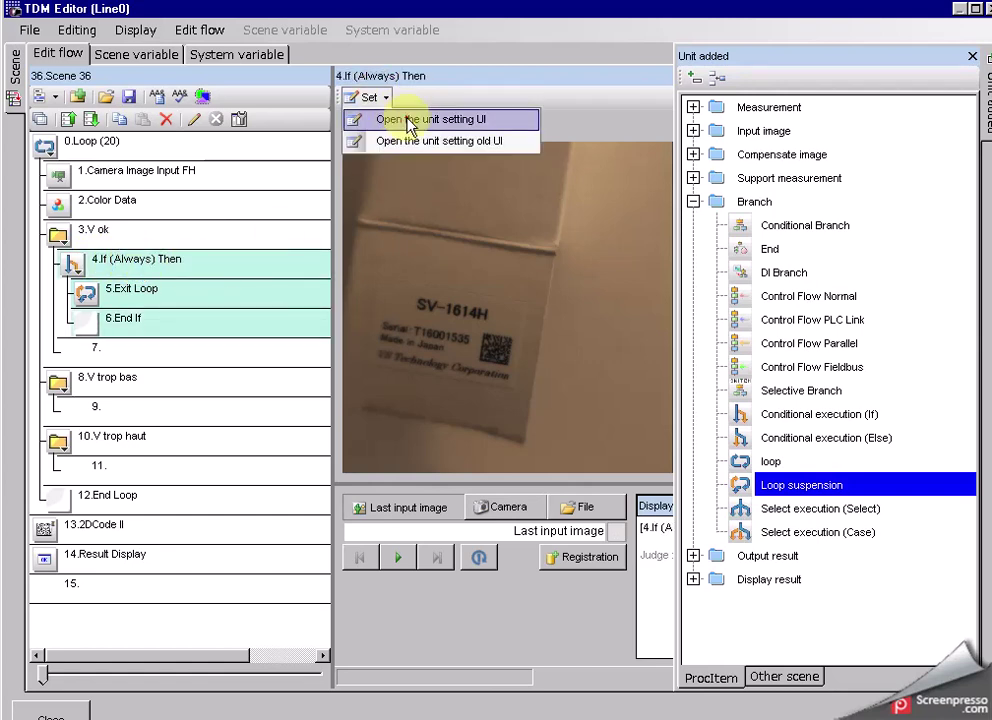
pyautogui.click(380, 115)
pyautogui.click(228, 326)
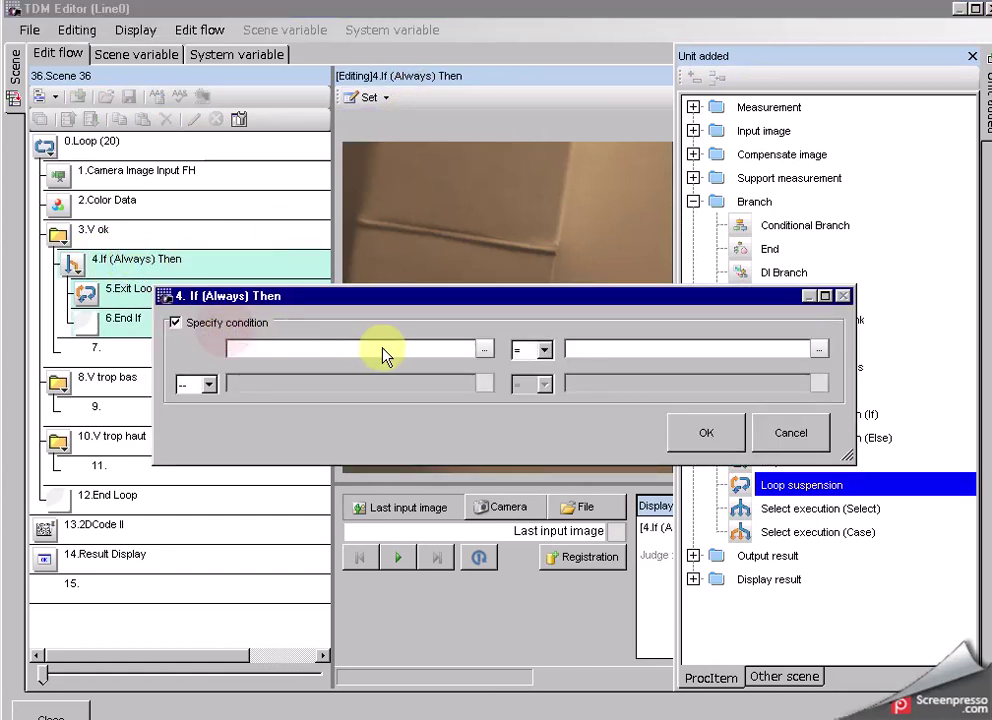
pyautogui.click(485, 349)
pyautogui.click(292, 265)
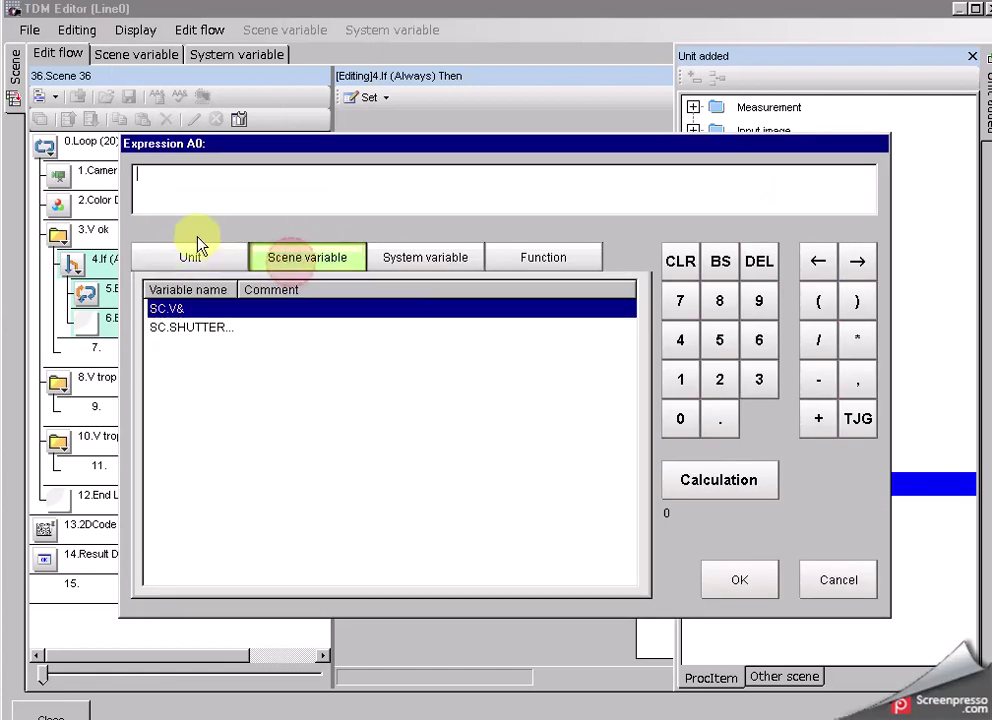
pyautogui.click(730, 578)
# Complete the first comparison of the V ok condition as greater than (>) 75.
pyautogui.click(539, 355)
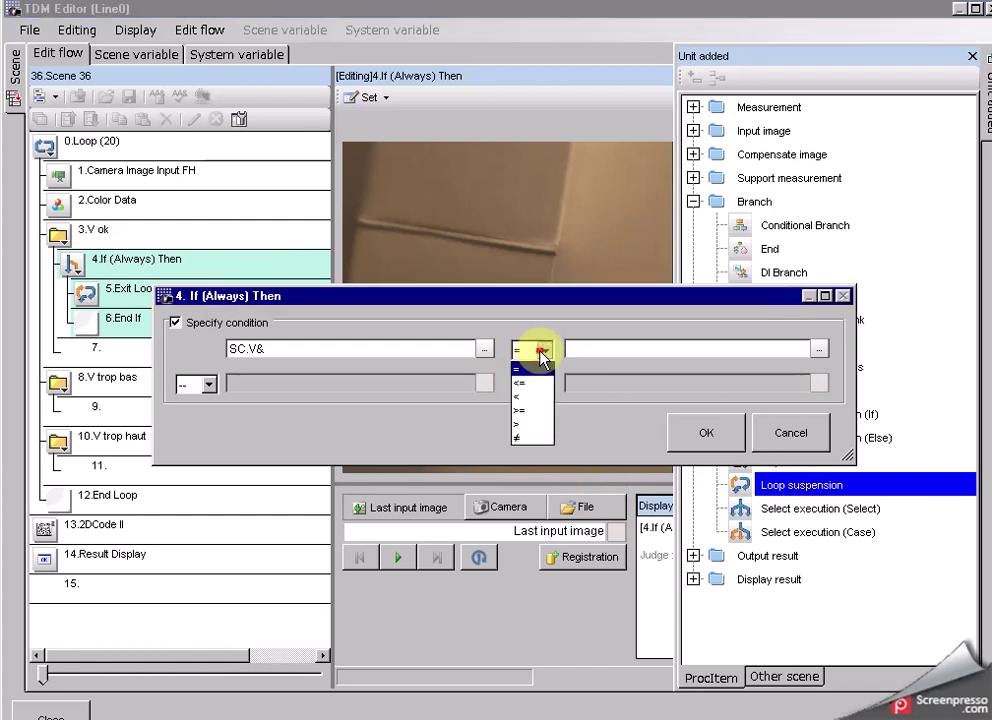
pyautogui.click(531, 421)
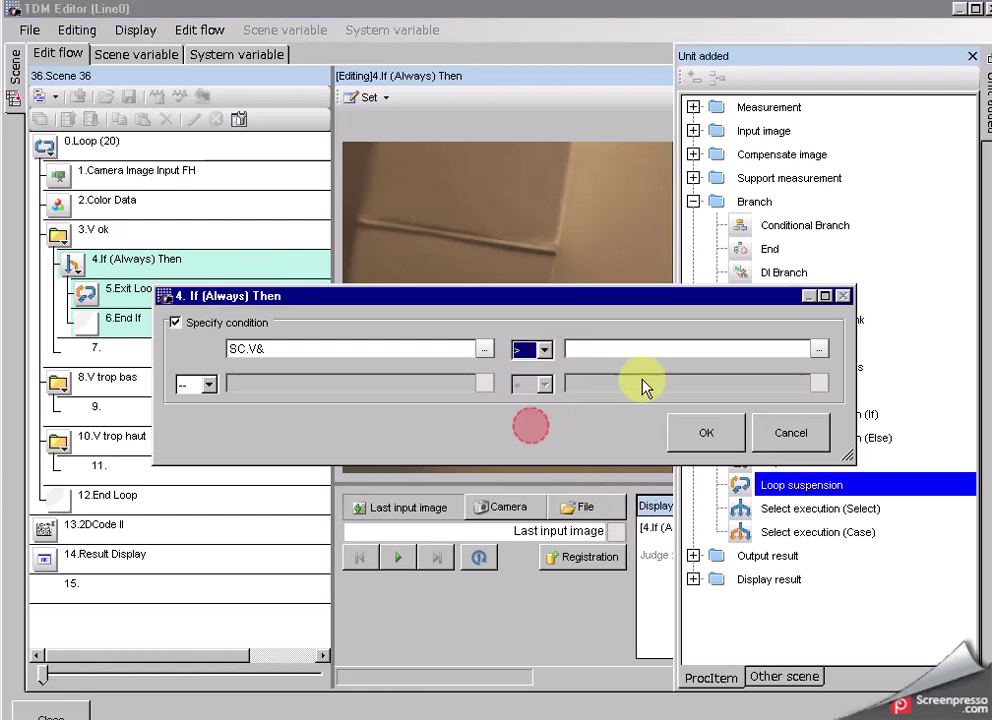
pyautogui.click(821, 352)
pyautogui.click(680, 300)
pyautogui.click(719, 340)
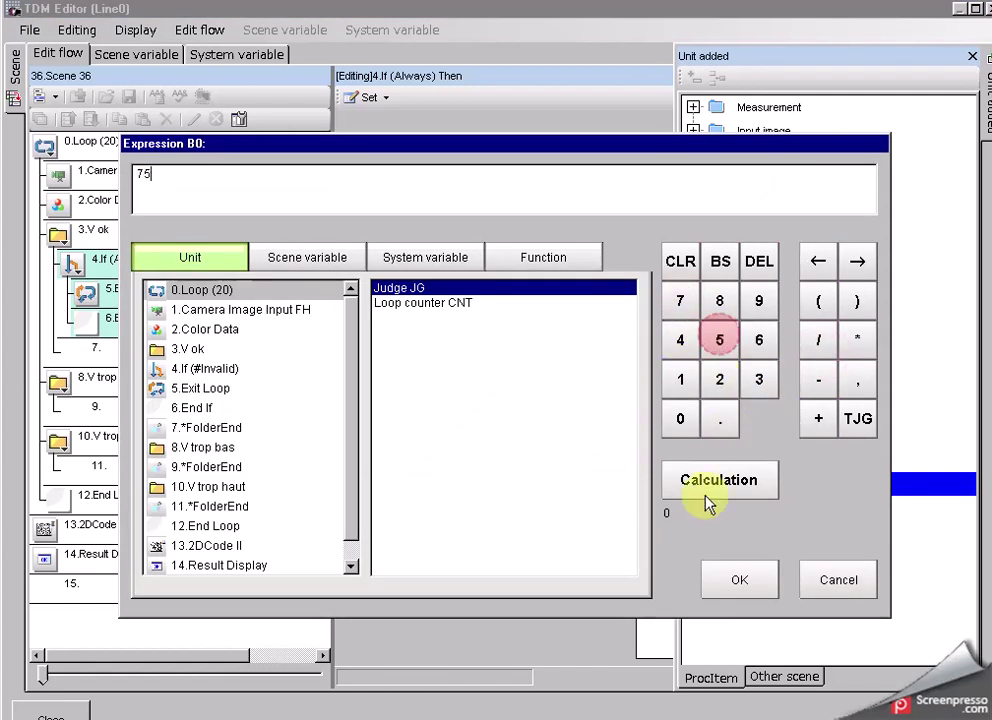
pyautogui.click(735, 580)
# Add a second comparison joined by And to the V ok condition, using scene variable SC.V& as its operand.
pyautogui.click(209, 385)
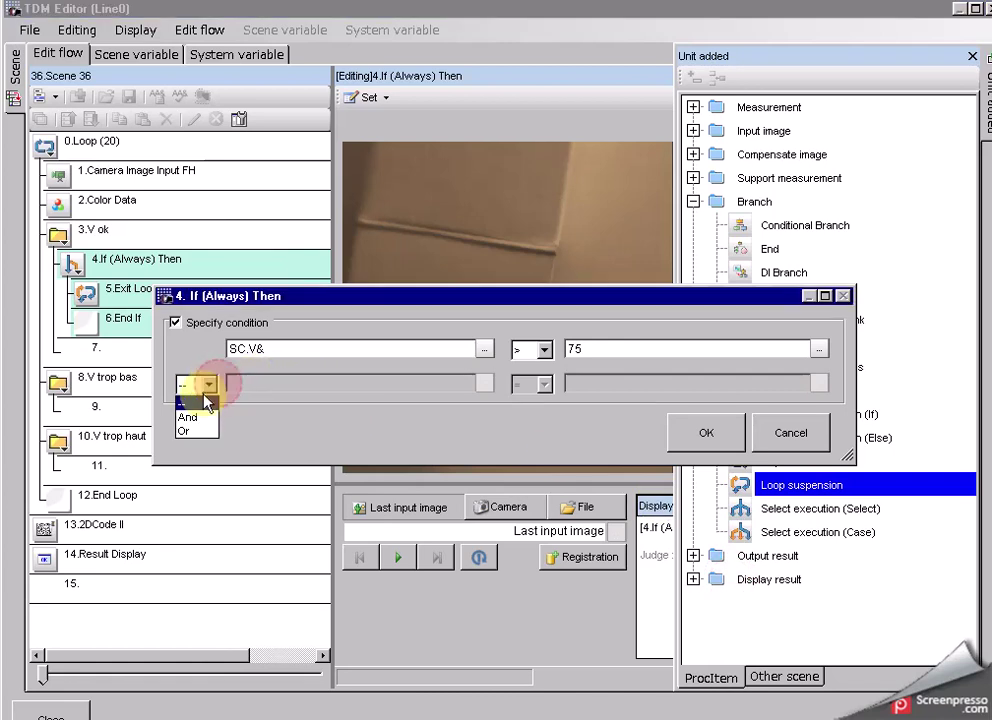
pyautogui.click(190, 417)
pyautogui.click(484, 383)
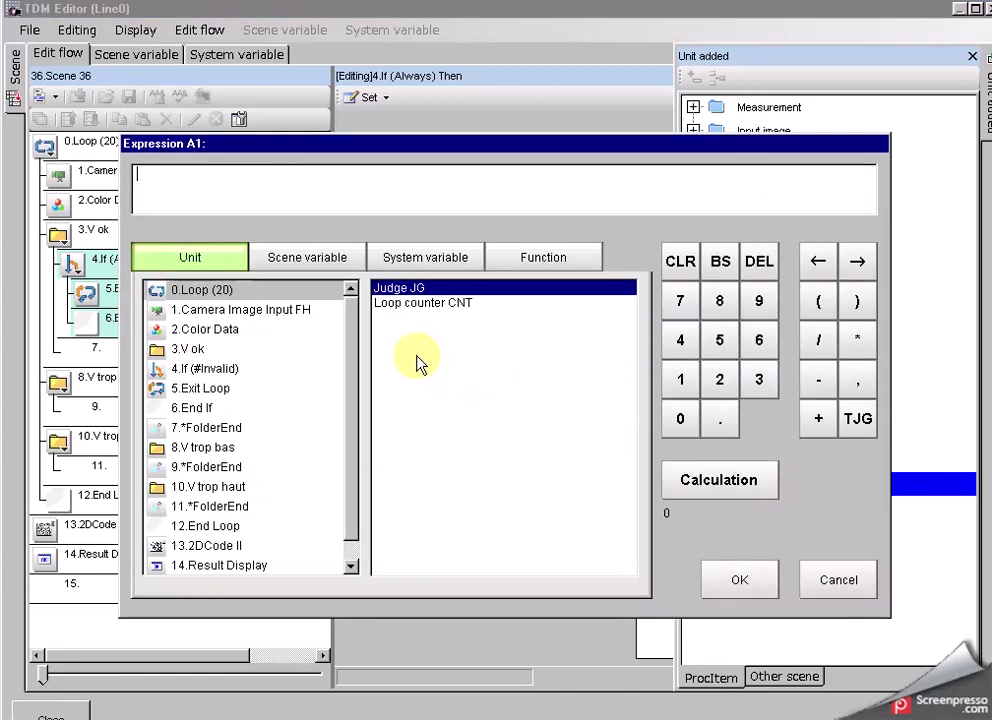
pyautogui.click(300, 254)
pyautogui.click(183, 310)
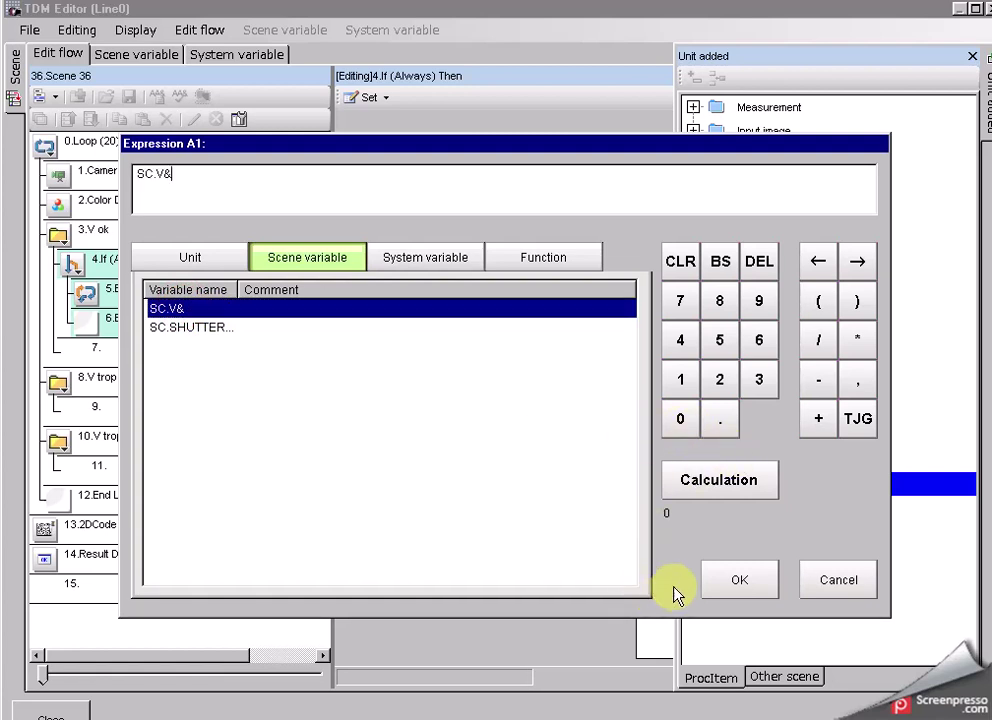
pyautogui.click(722, 580)
# Complete the second comparison as less than (<) 225 and apply the V ok condition.
pyautogui.click(546, 388)
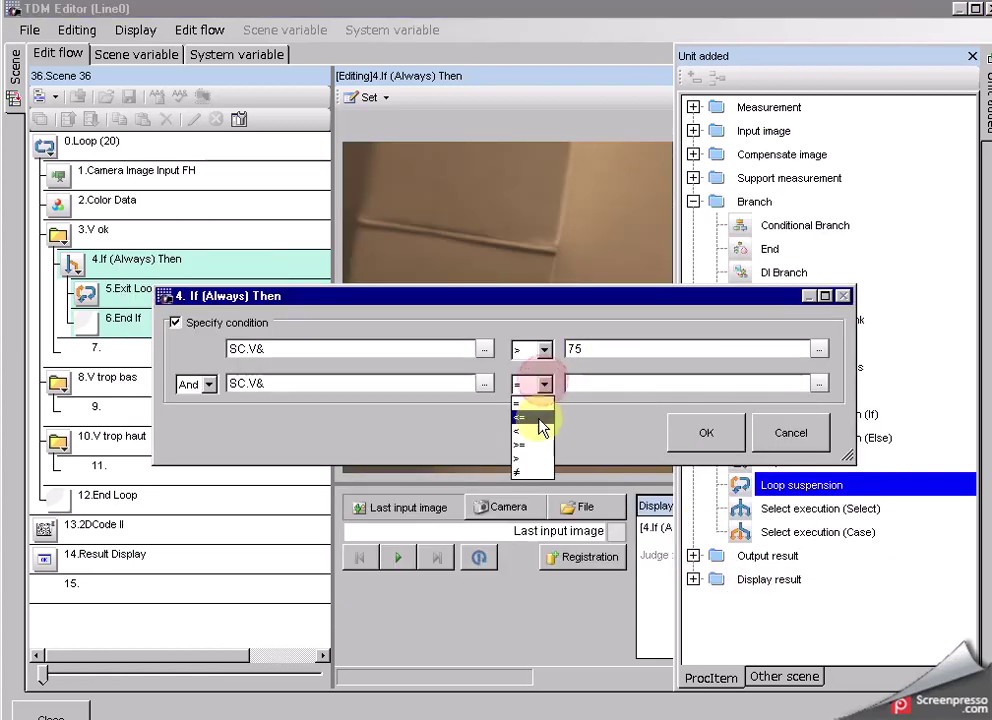
pyautogui.click(538, 437)
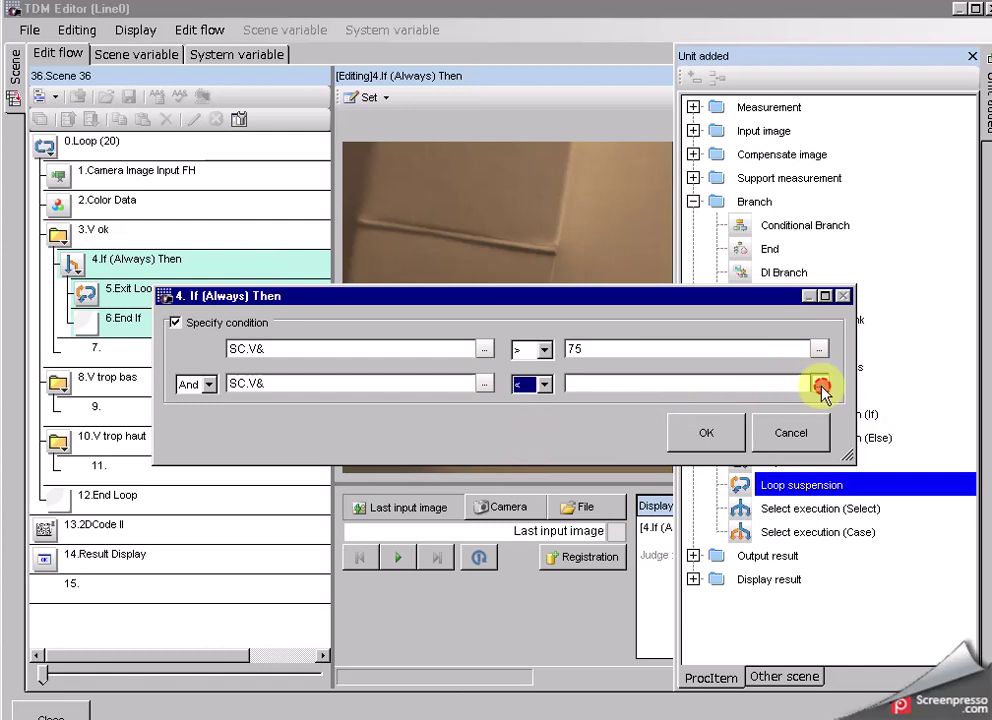
pyautogui.click(820, 387)
pyautogui.click(720, 378)
pyautogui.click(720, 378)
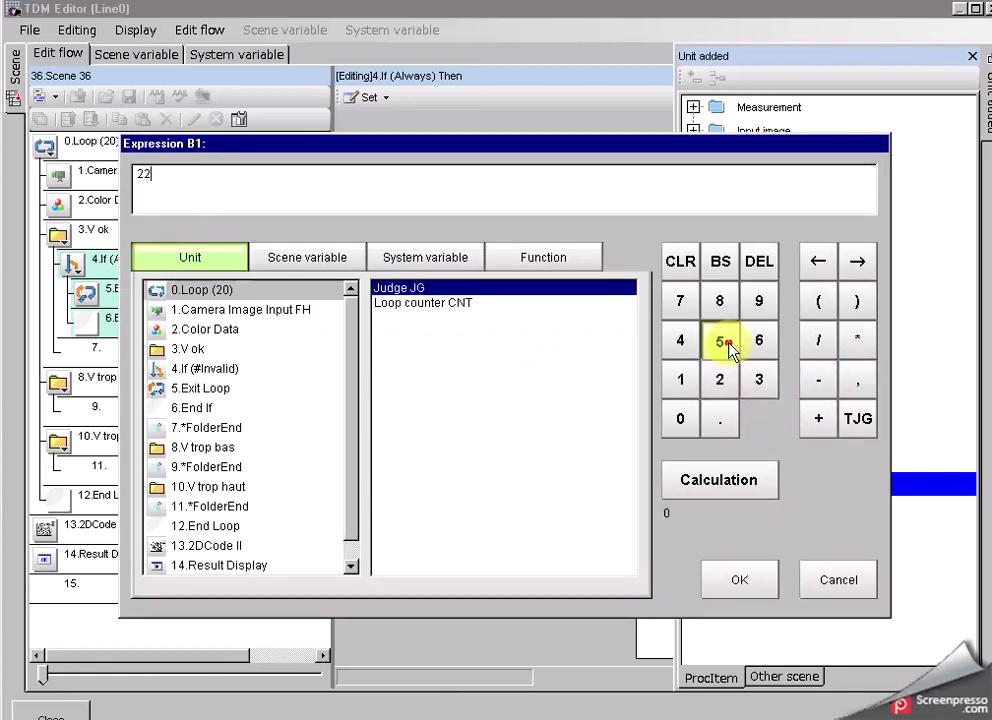
pyautogui.click(725, 343)
pyautogui.click(744, 578)
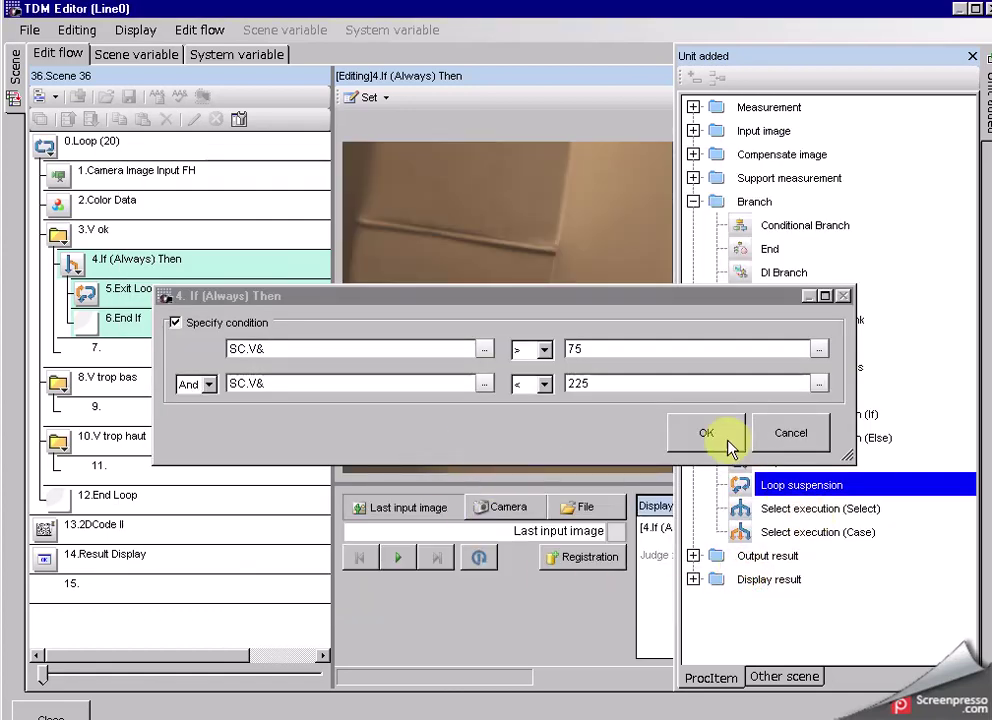
pyautogui.click(707, 434)
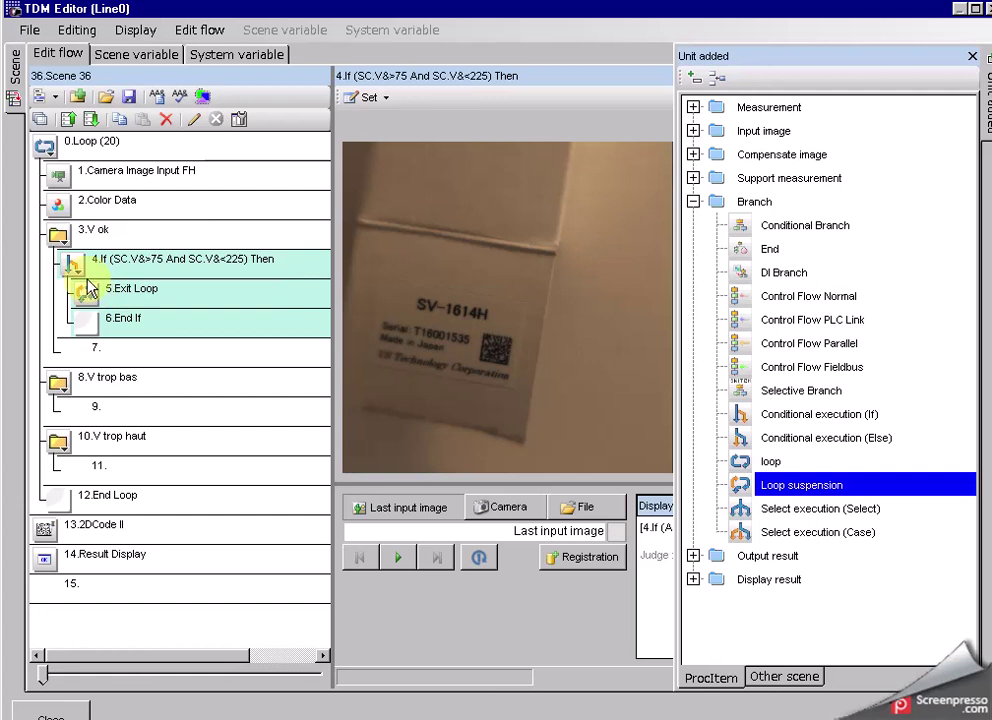
# Insert a Conditional execution (If) unit in the V trop bas folder and enable its condition with scene variable SC.V& as first operand.
pyautogui.click(106, 415)
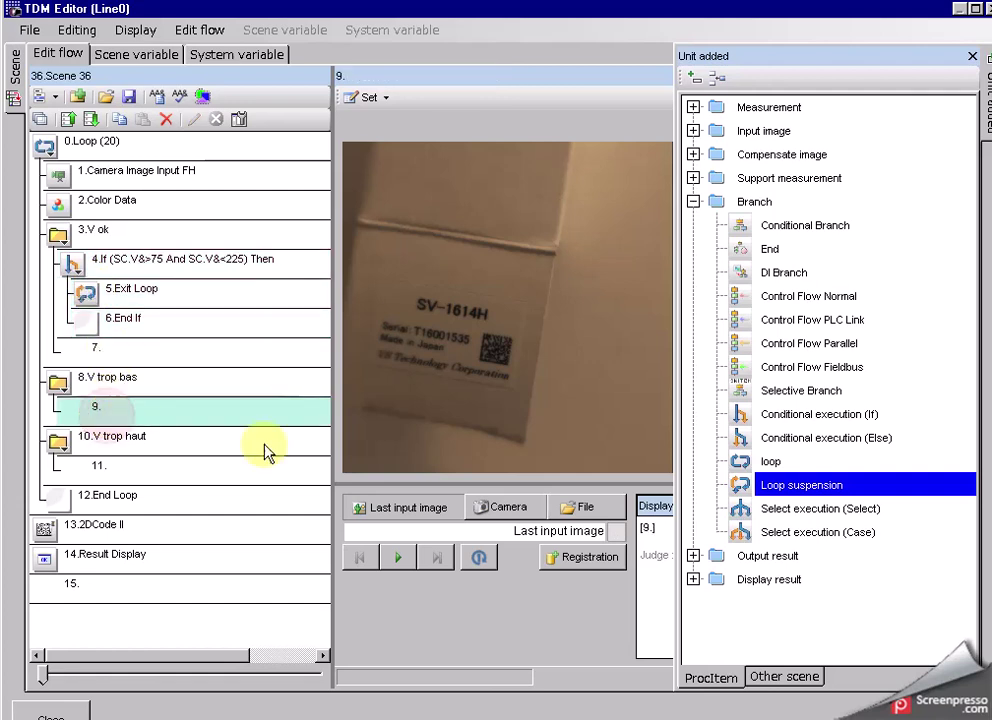
pyautogui.moveTo(822, 414); pyautogui.dragTo(92, 420)
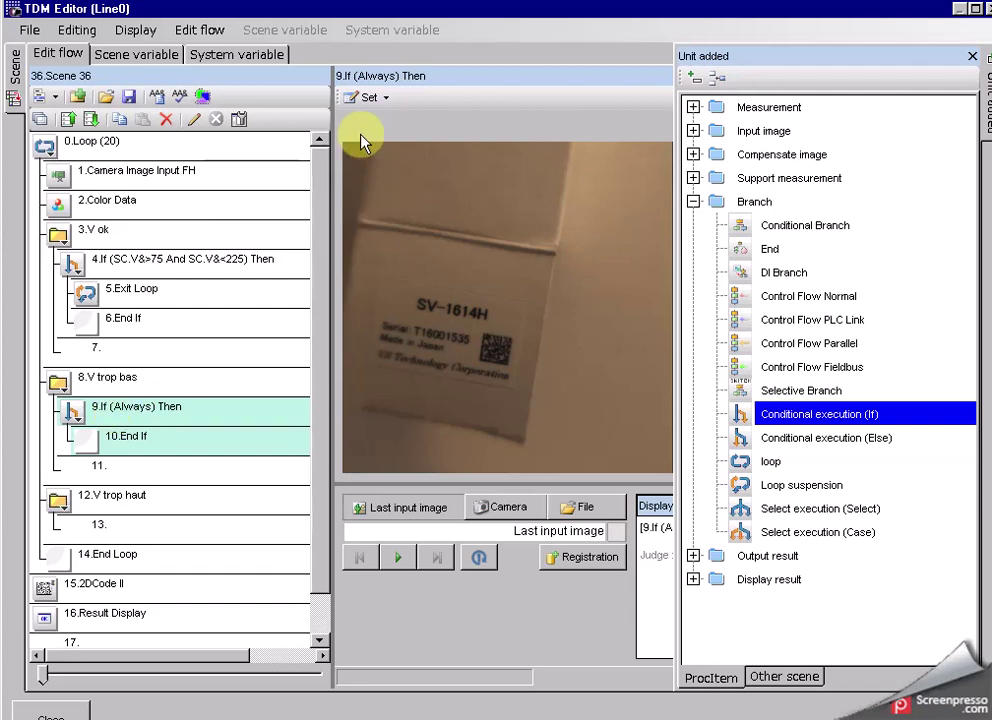
pyautogui.click(368, 96)
pyautogui.click(396, 120)
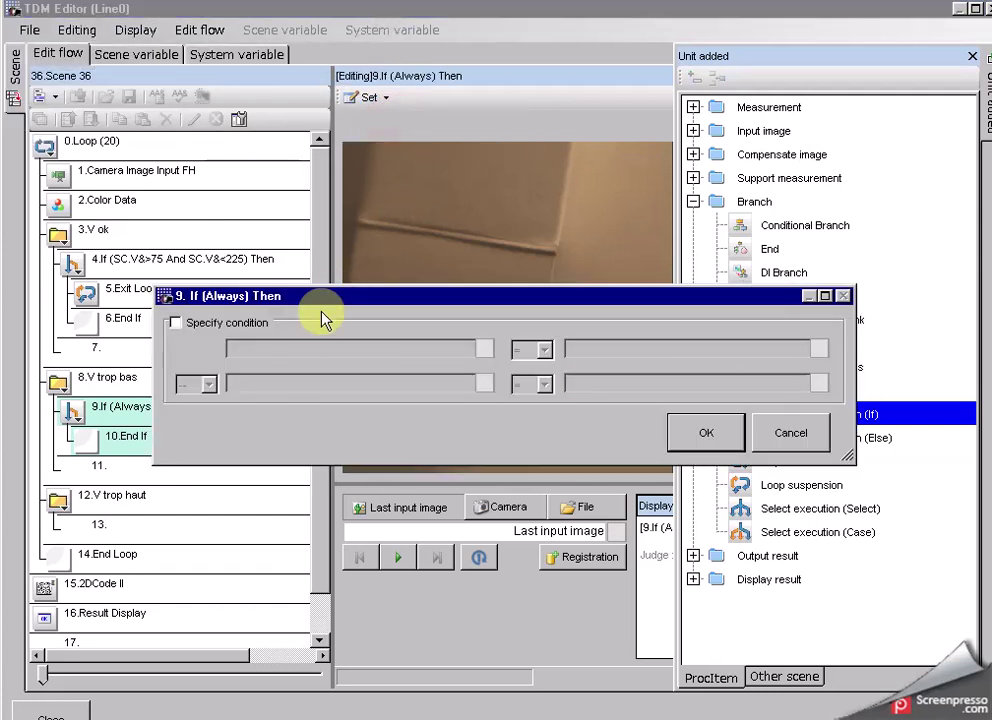
pyautogui.click(176, 323)
pyautogui.click(485, 349)
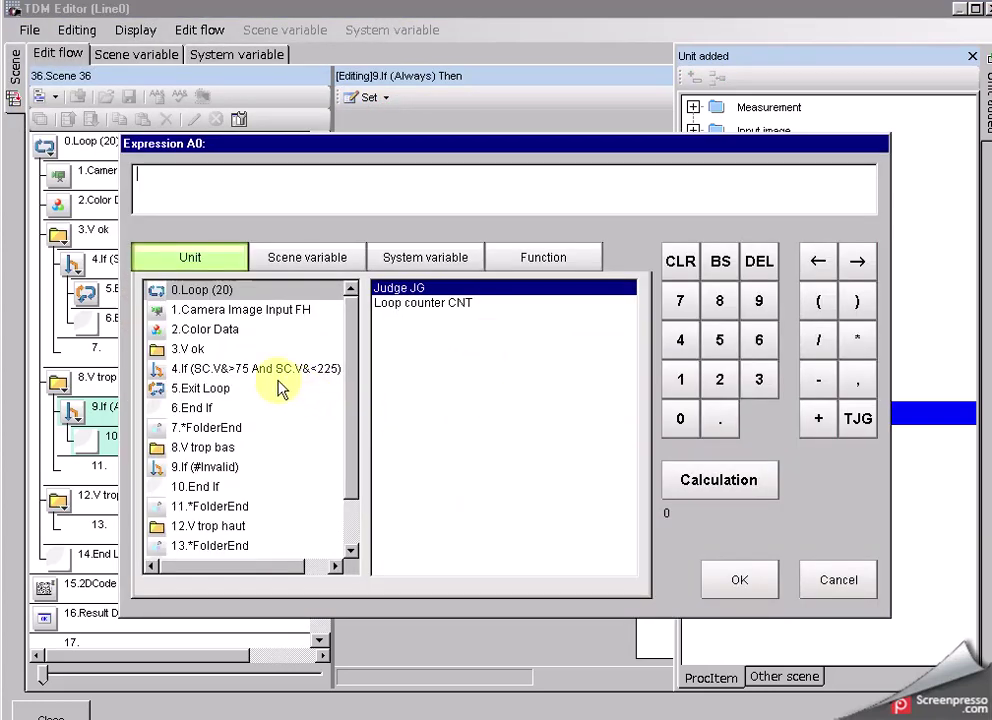
pyautogui.click(296, 266)
pyautogui.doubleClick(175, 310)
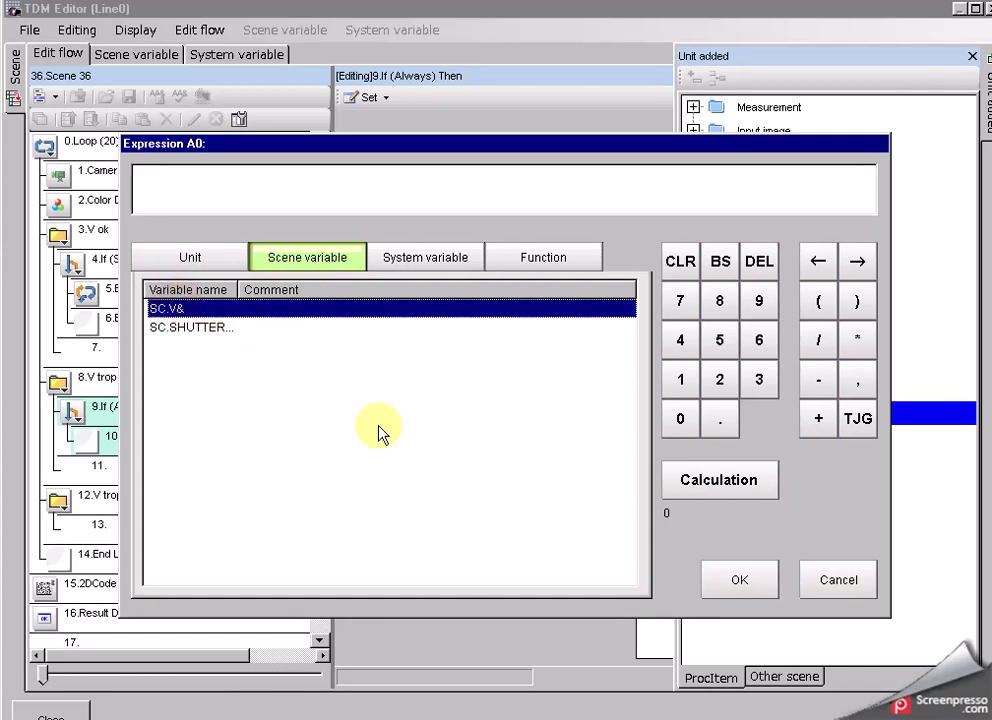
pyautogui.click(738, 586)
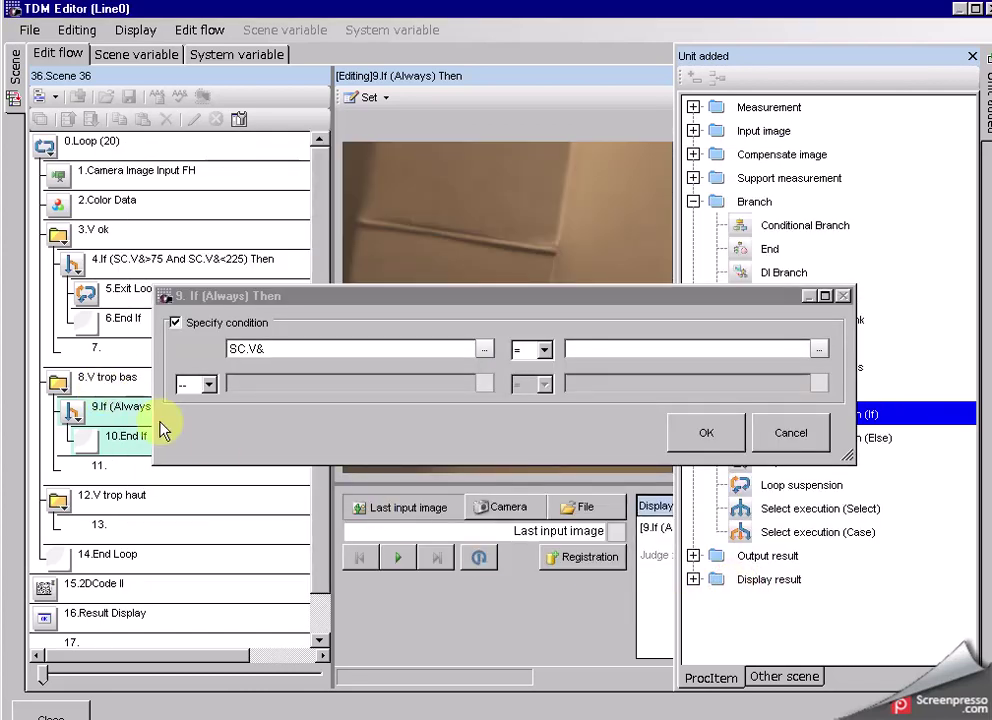
# Complete the V trop bas condition as less than (<) 75 and apply it.
pyautogui.click(544, 349)
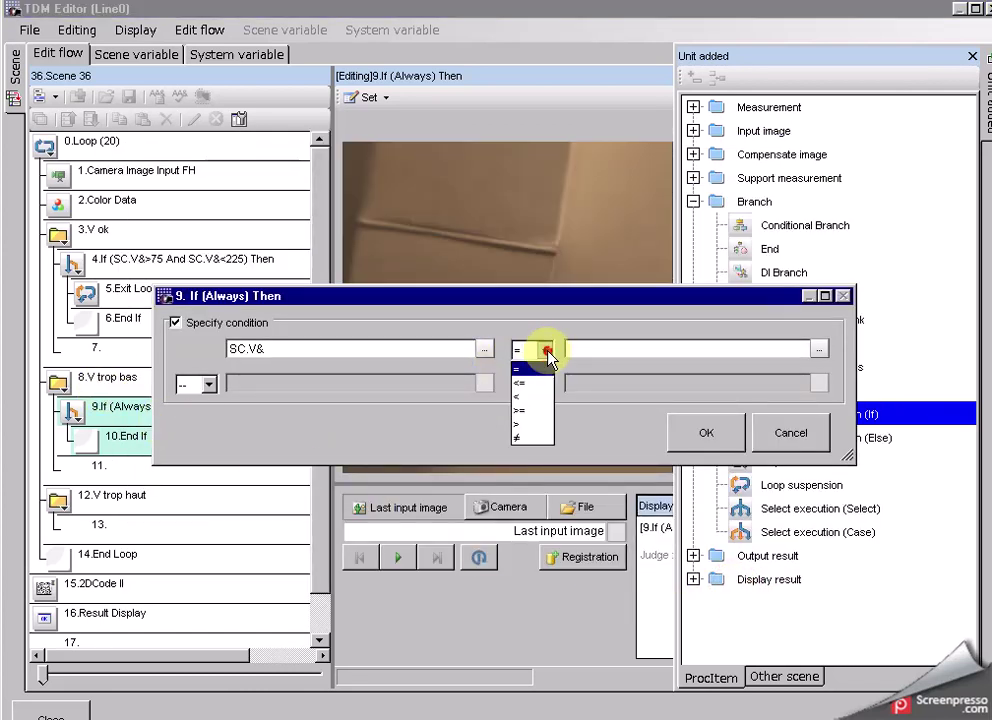
pyautogui.click(524, 396)
pyautogui.click(820, 349)
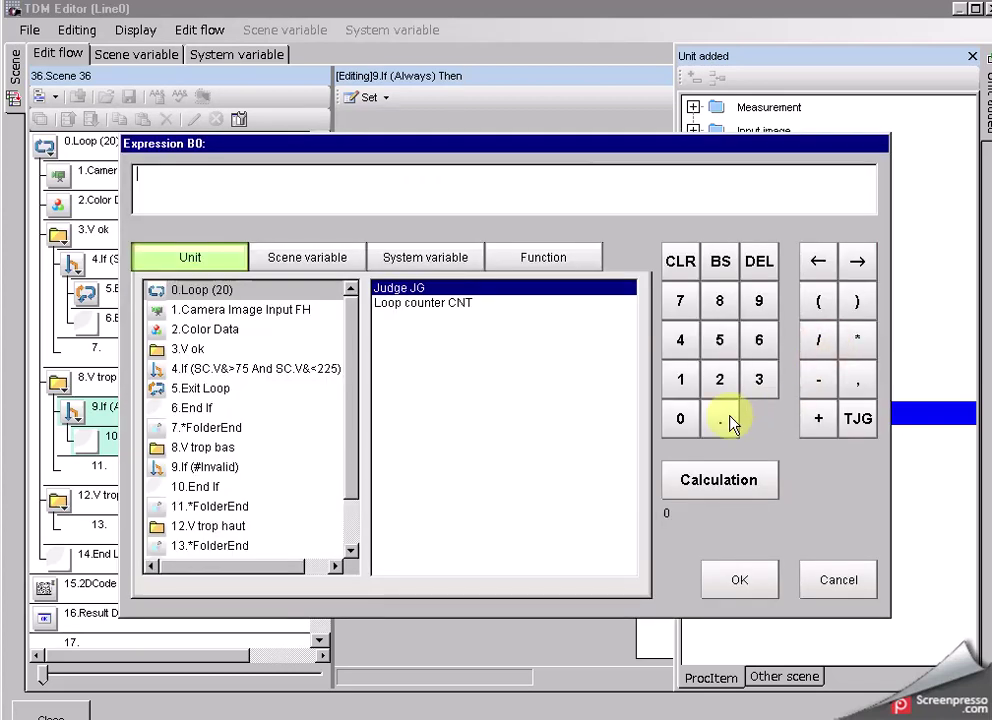
pyautogui.click(688, 302)
pyautogui.click(719, 340)
pyautogui.click(735, 578)
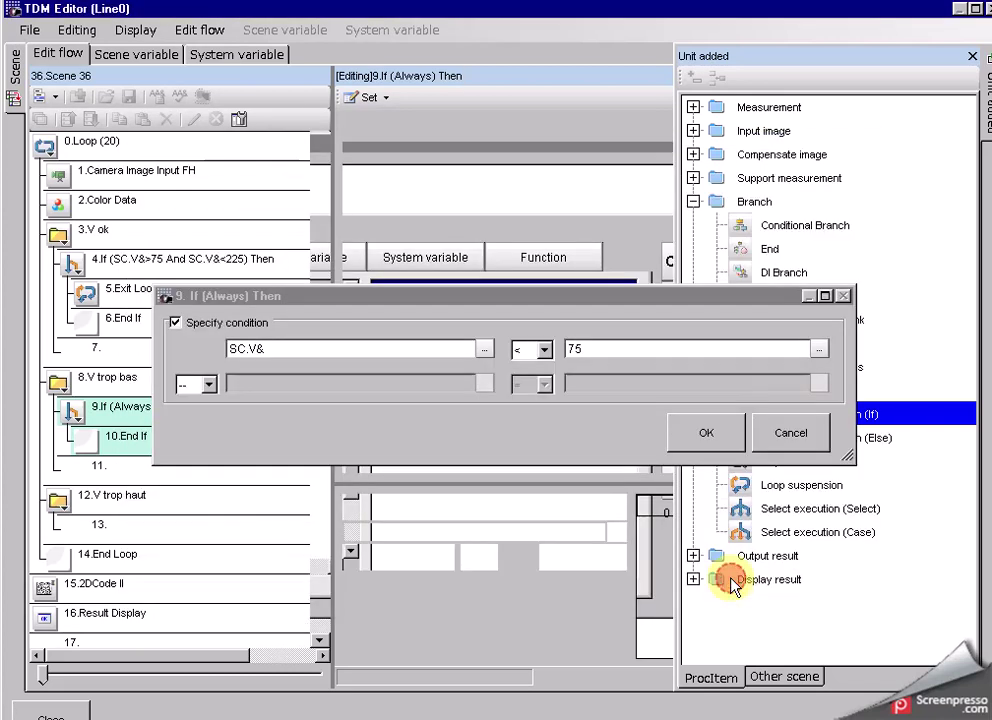
pyautogui.click(697, 432)
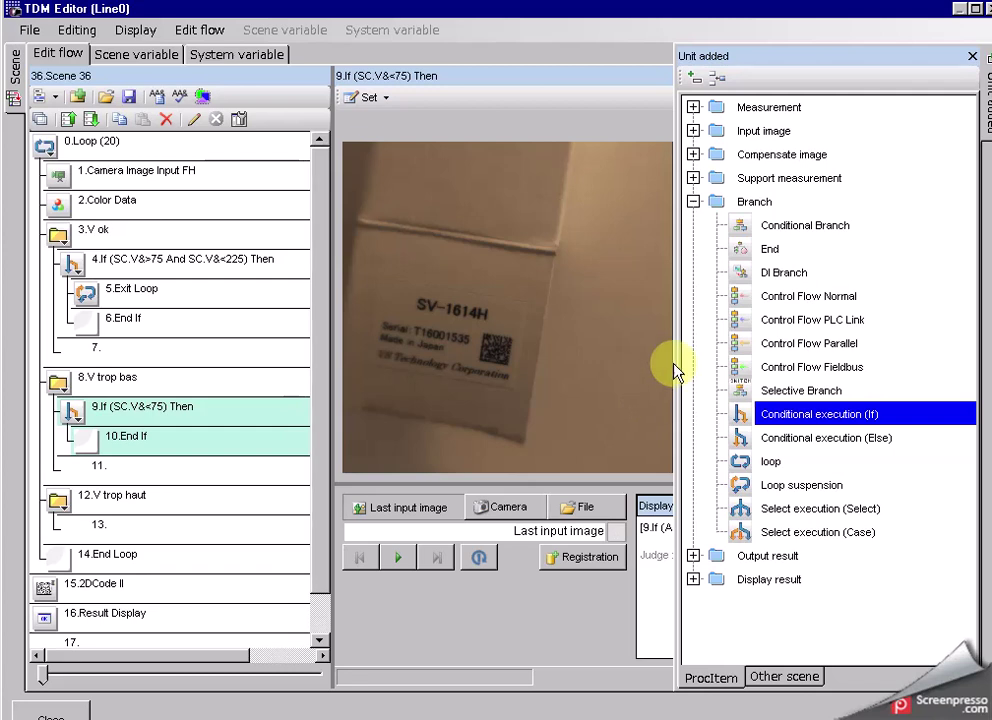
# Insert a Calculation unit inside the V trop bas If block and set its expression 0 to SC.SHUTTERSPEED&+100.
pyautogui.click(694, 180)
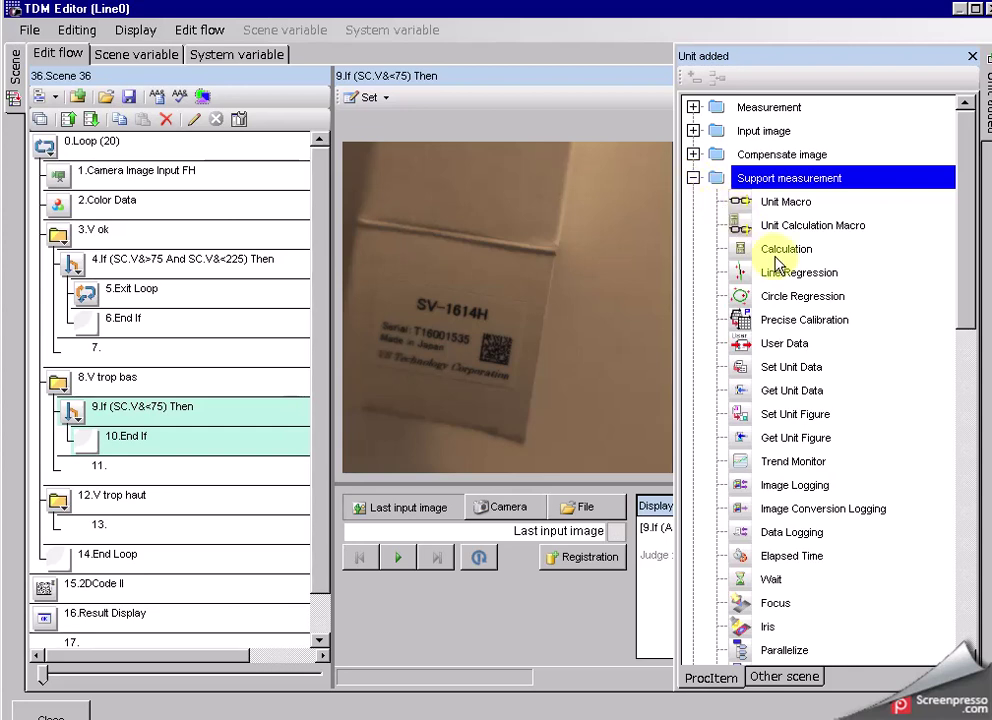
pyautogui.moveTo(780, 256); pyautogui.dragTo(103, 446)
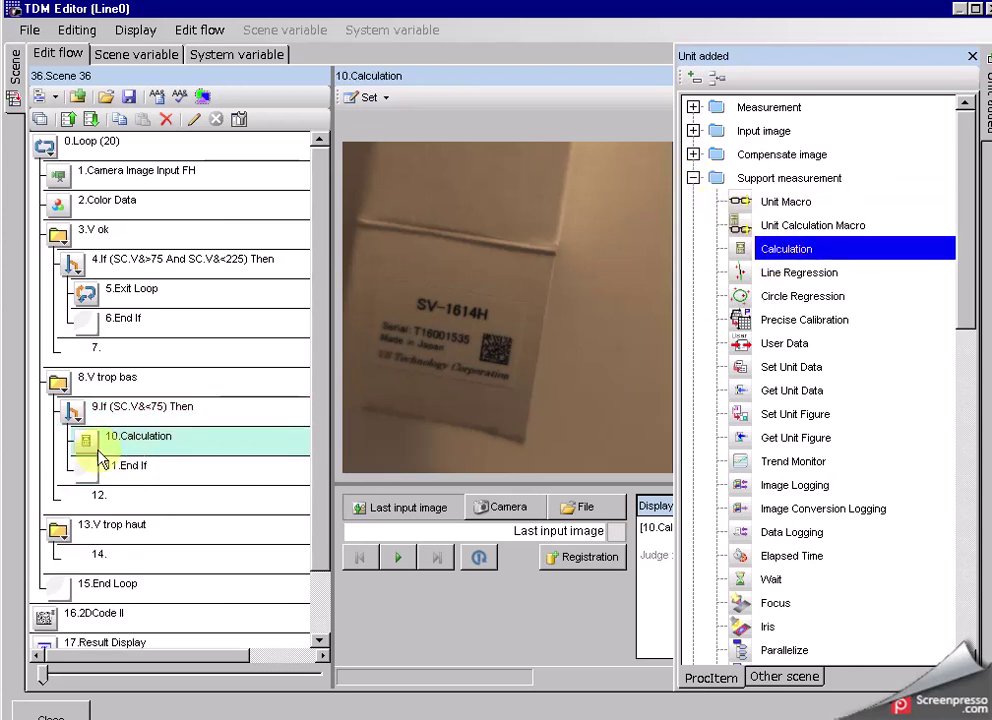
pyautogui.click(369, 98)
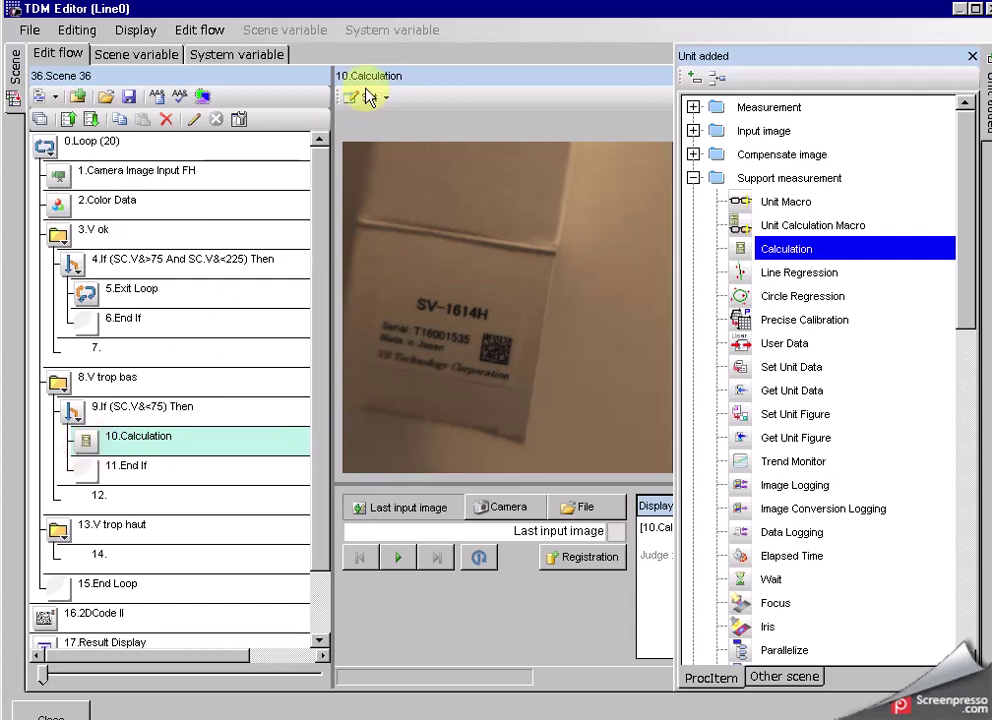
pyautogui.click(387, 138)
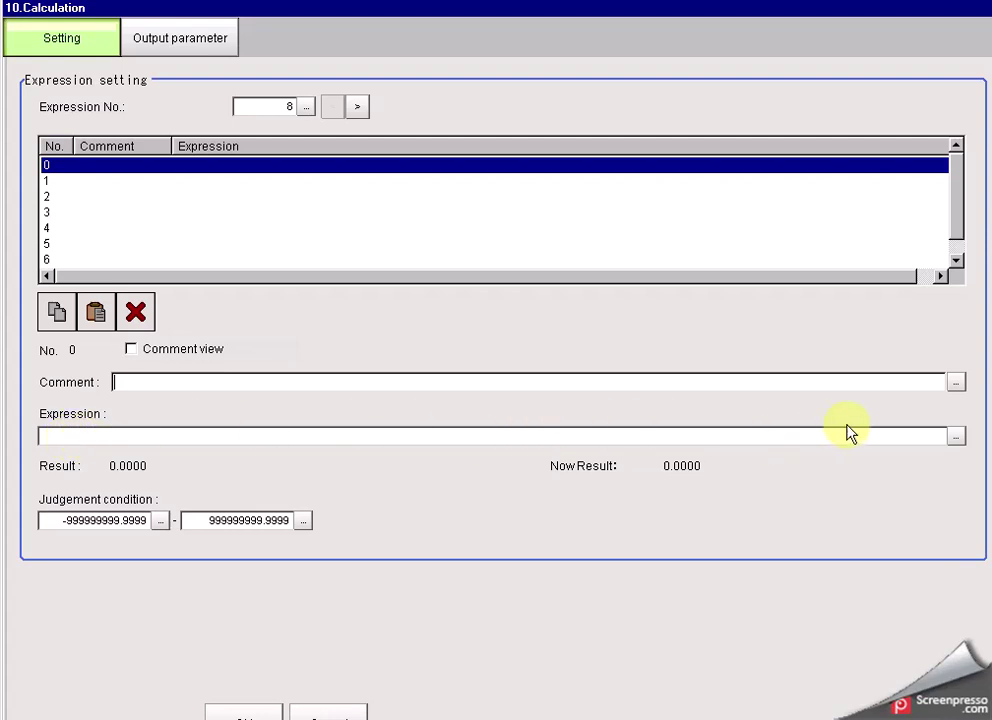
pyautogui.click(956, 436)
pyautogui.click(287, 253)
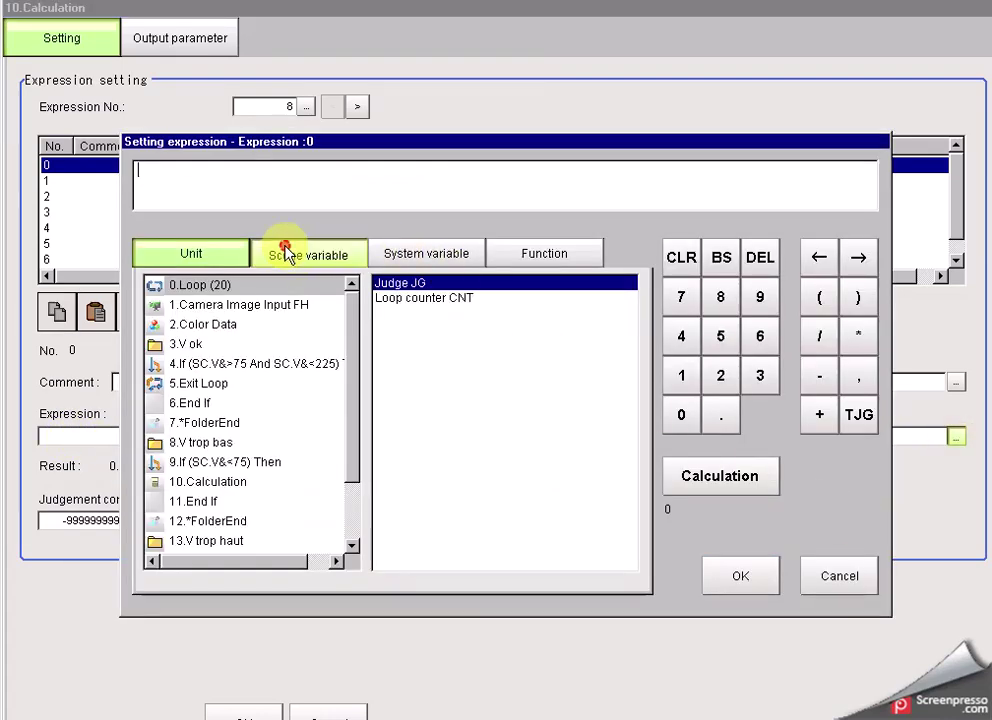
pyautogui.doubleClick(186, 319)
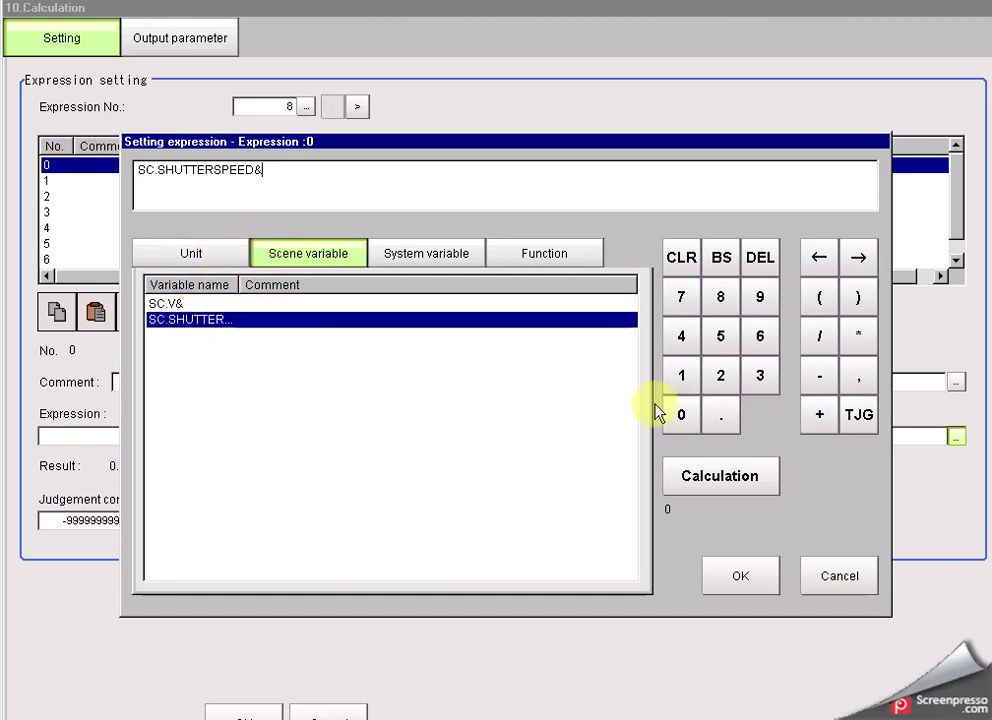
pyautogui.click(819, 414)
pyautogui.click(681, 413)
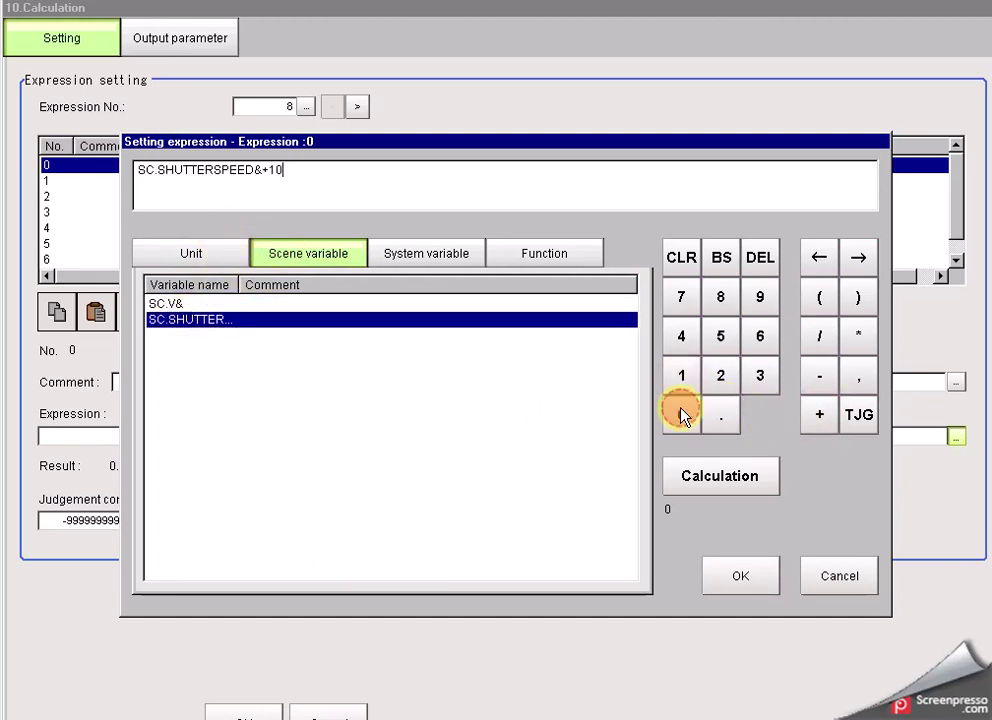
pyautogui.click(681, 414)
pyautogui.click(718, 570)
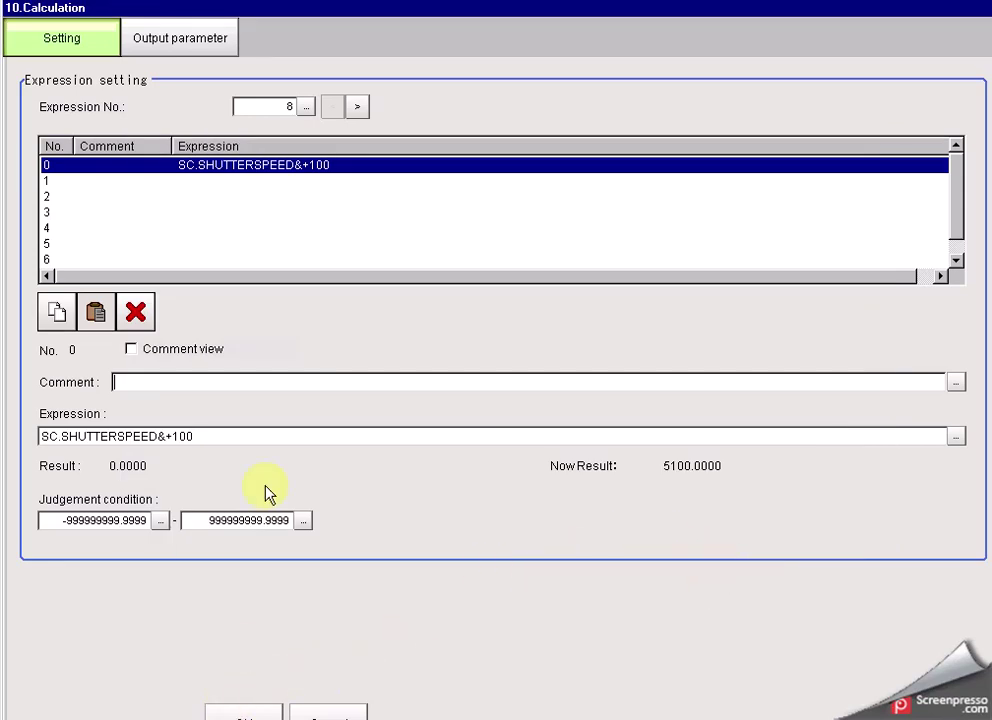
pyautogui.click(228, 716)
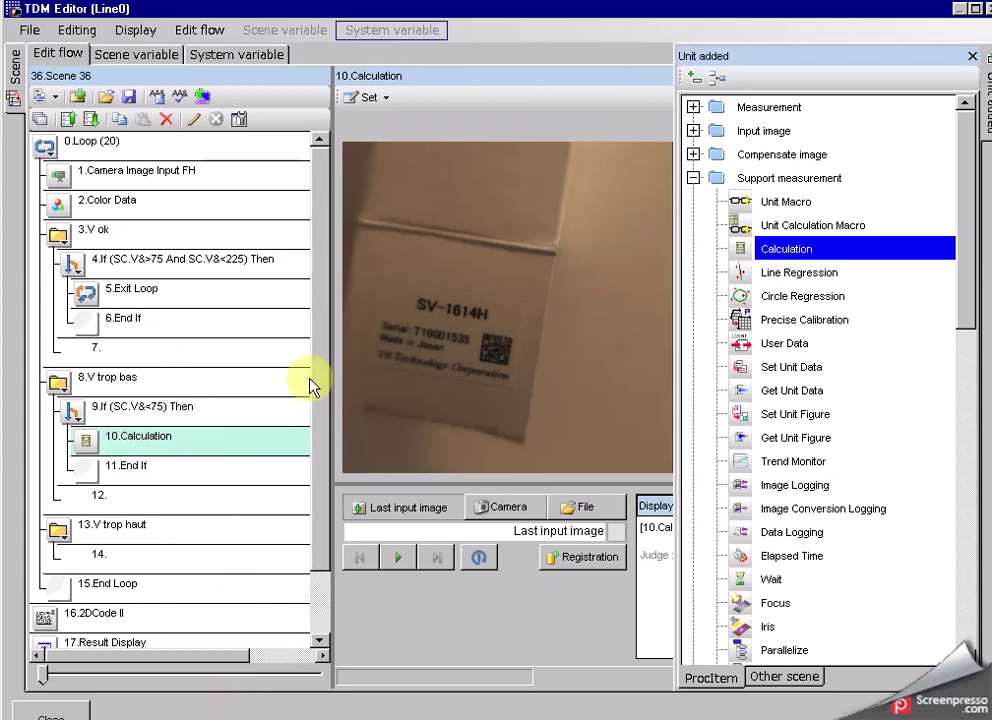
# Assign the result of Expression 0 in the V trop bas Calculation unit to scene variable SC.SHUTTERSPEED&.
pyautogui.click(362, 96)
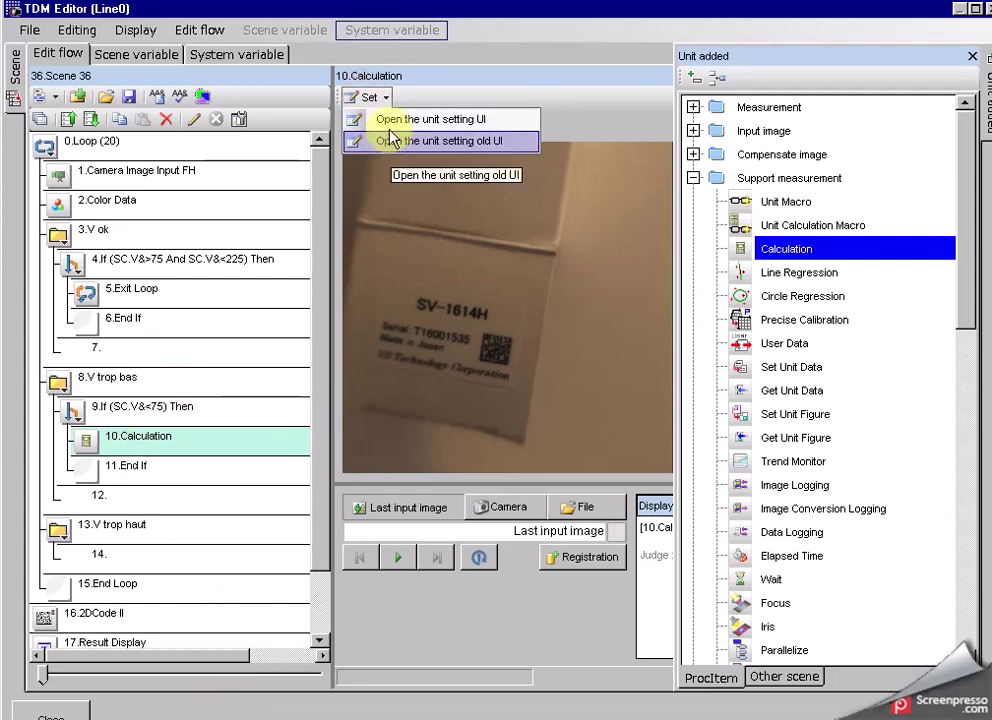
pyautogui.click(392, 136)
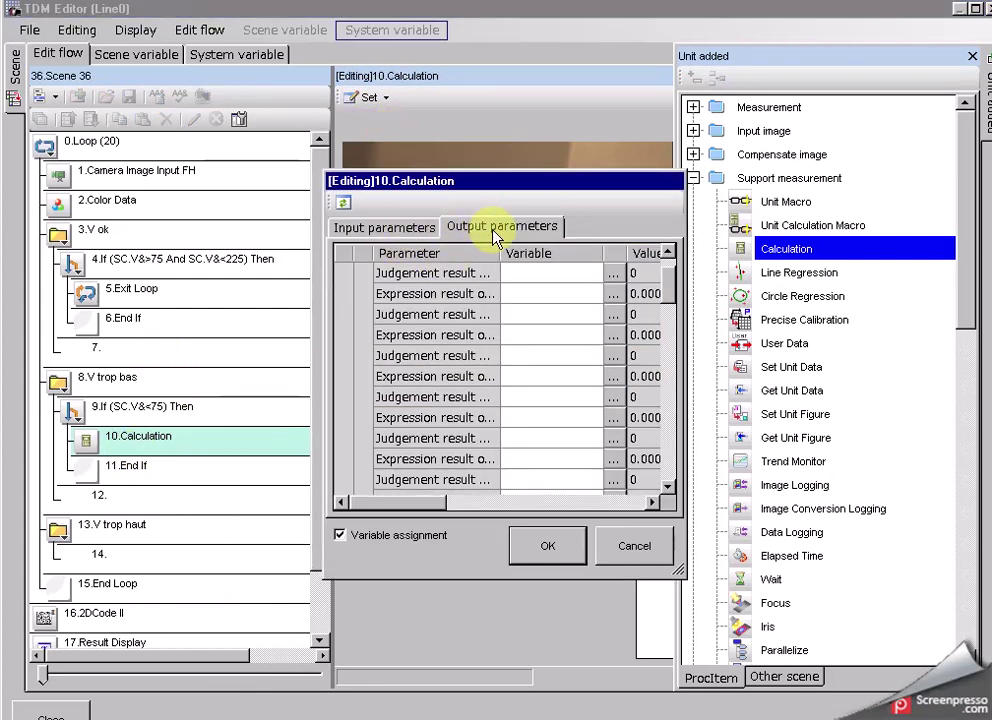
pyautogui.doubleClick(502, 254)
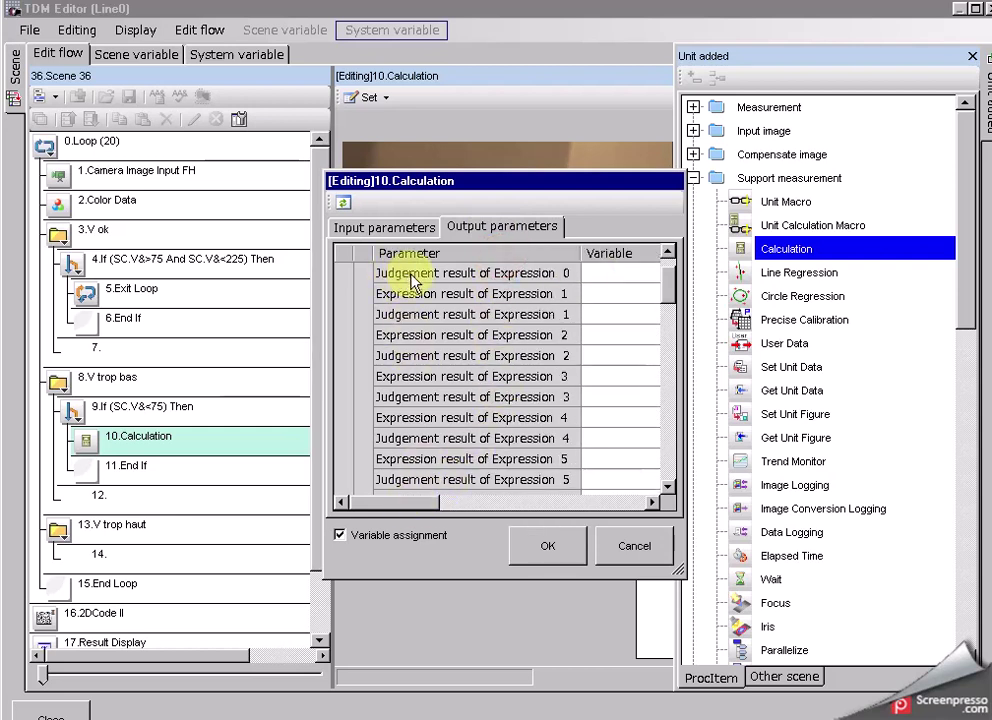
pyautogui.scroll(1, 433, 305)
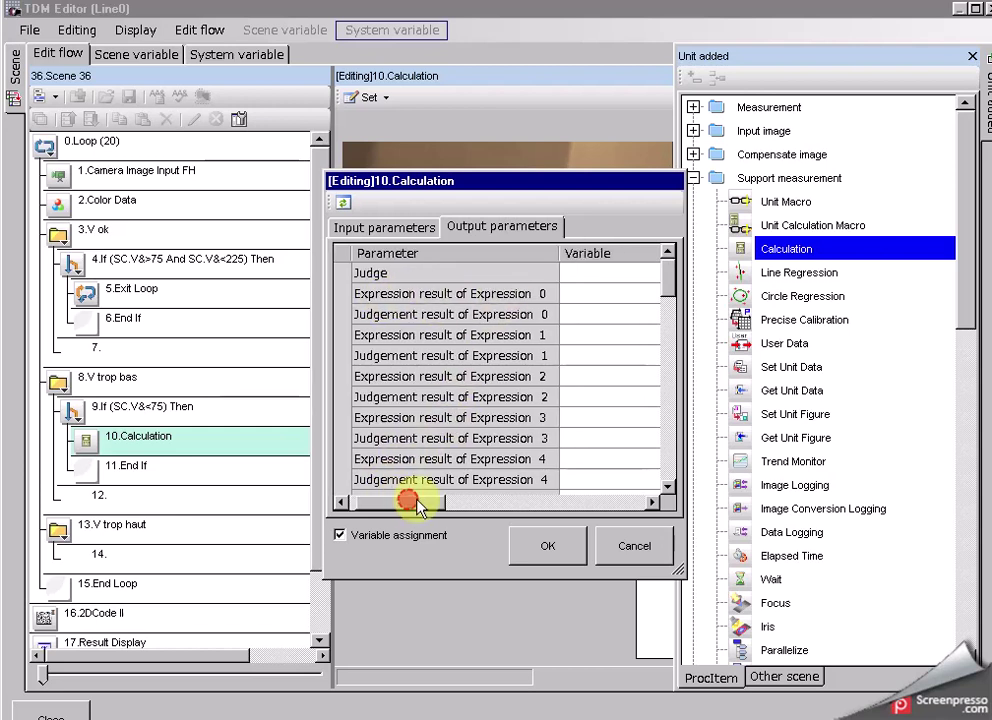
pyautogui.moveTo(405, 503); pyautogui.dragTo(433, 509)
pyautogui.click(605, 300)
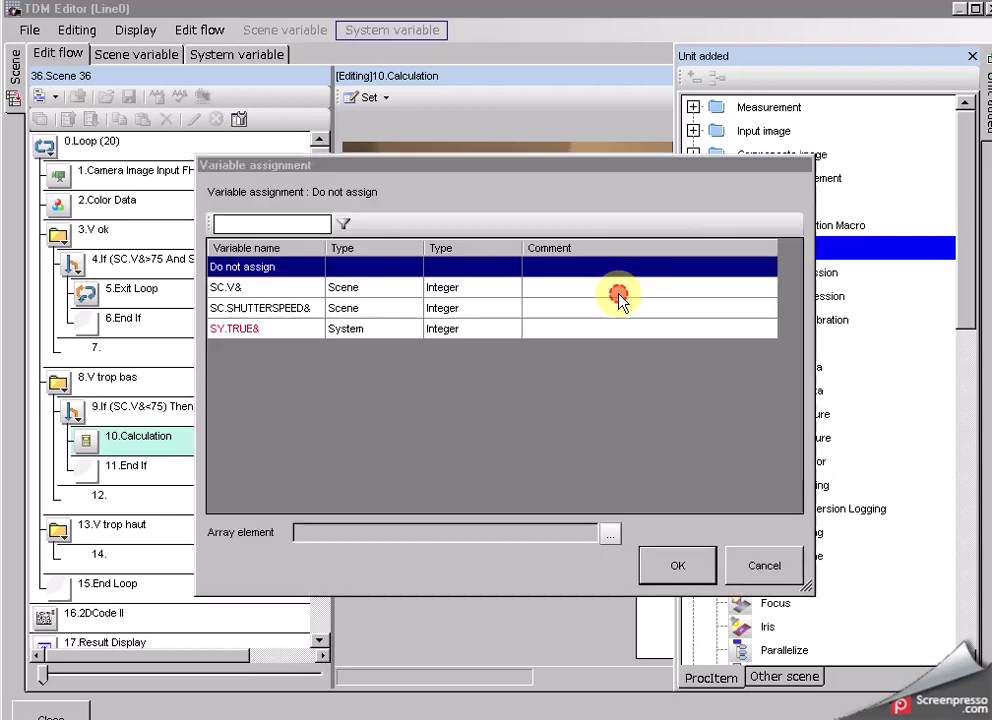
pyautogui.click(285, 316)
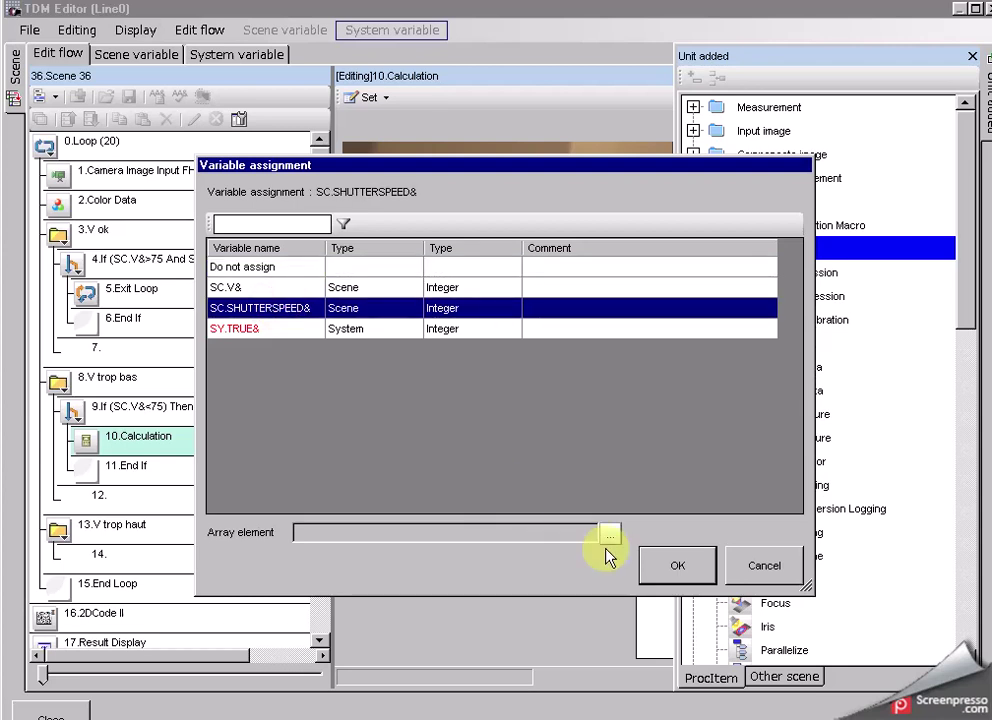
pyautogui.click(677, 570)
pyautogui.click(545, 550)
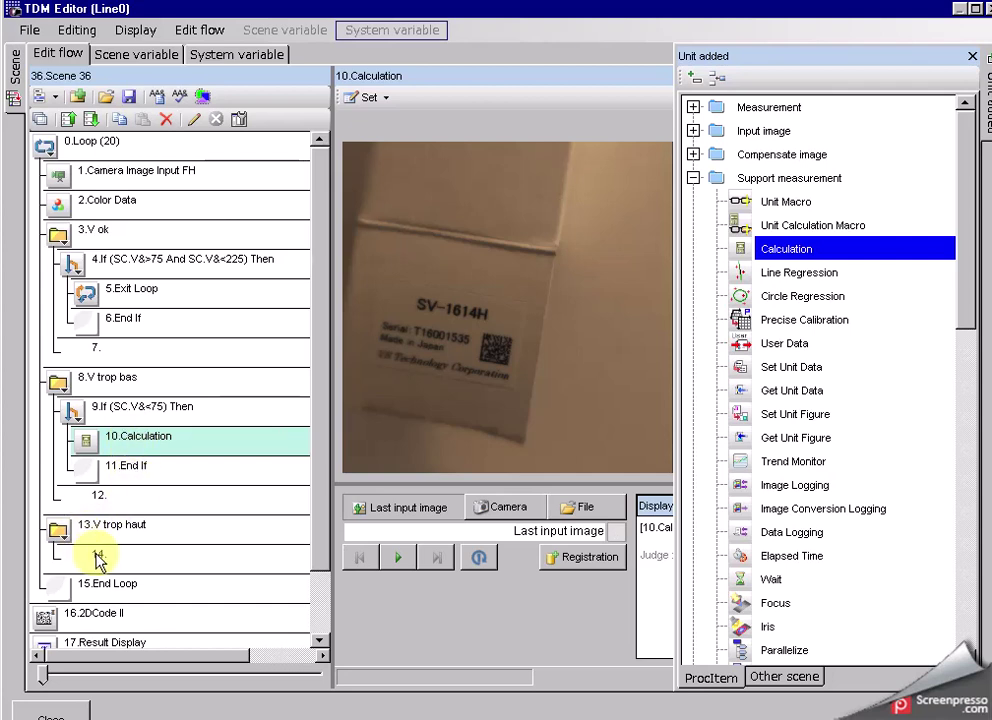
# Insert a Calculation unit and a Conditional execution (If) unit in the V trop haut folder, with the Calculation inside the If block.
pyautogui.scroll(-2, 97, 557)
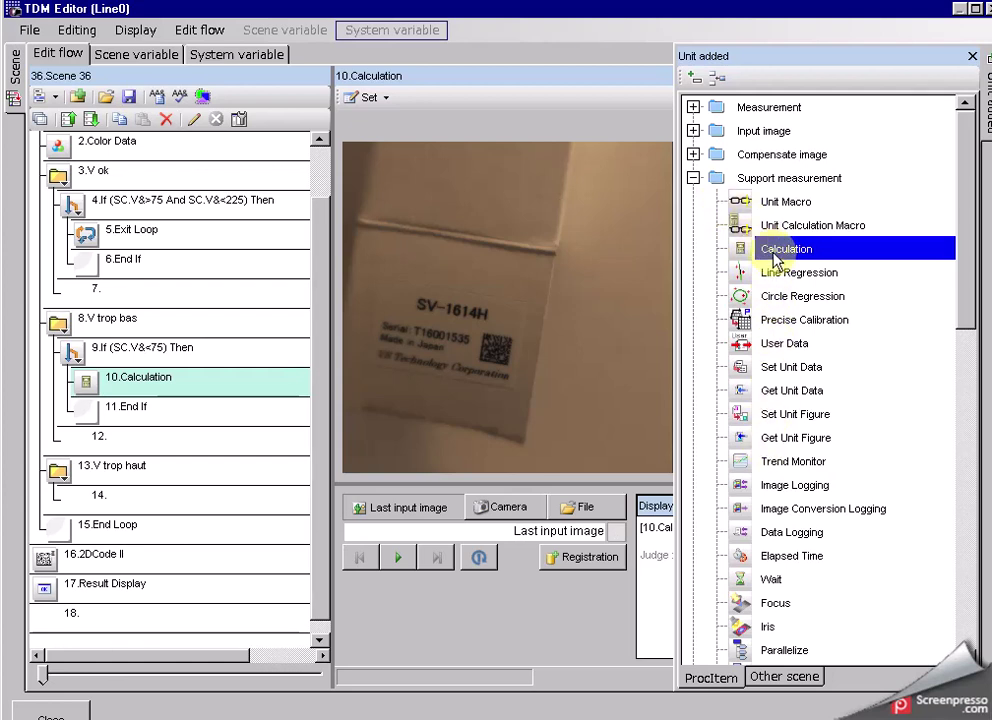
pyautogui.moveTo(777, 258); pyautogui.dragTo(97, 496)
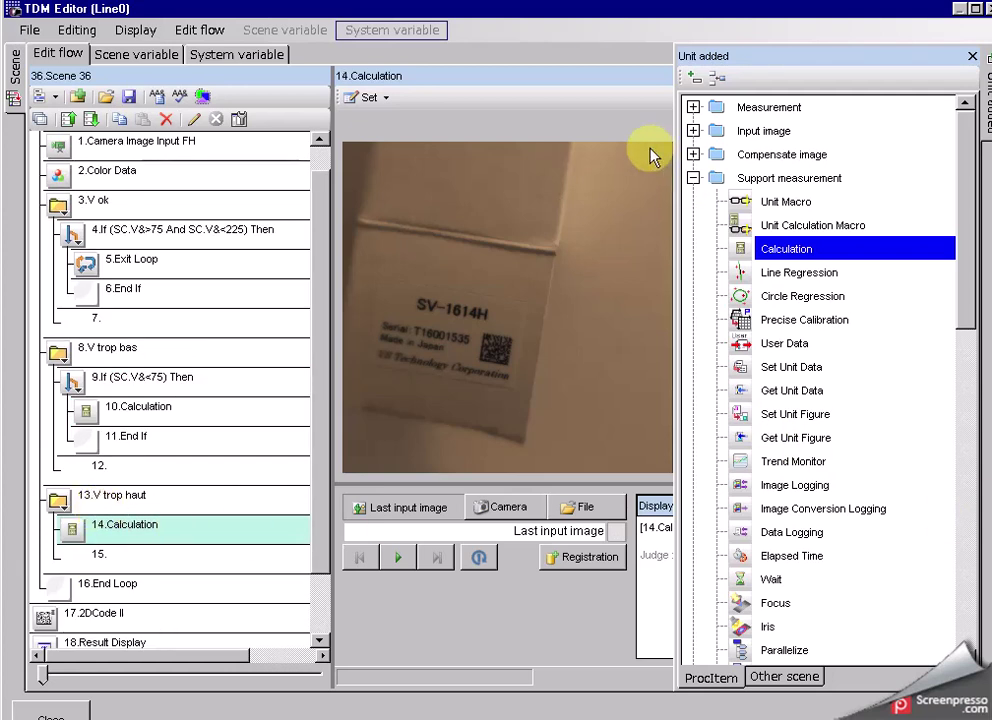
pyautogui.click(695, 178)
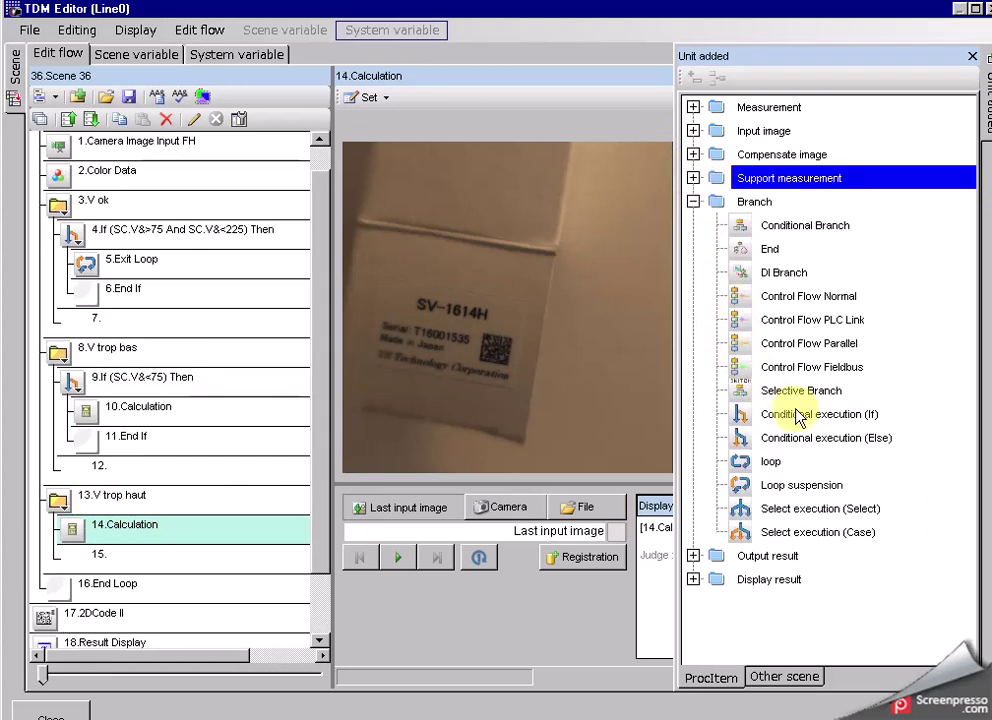
pyautogui.moveTo(797, 418); pyautogui.dragTo(140, 530)
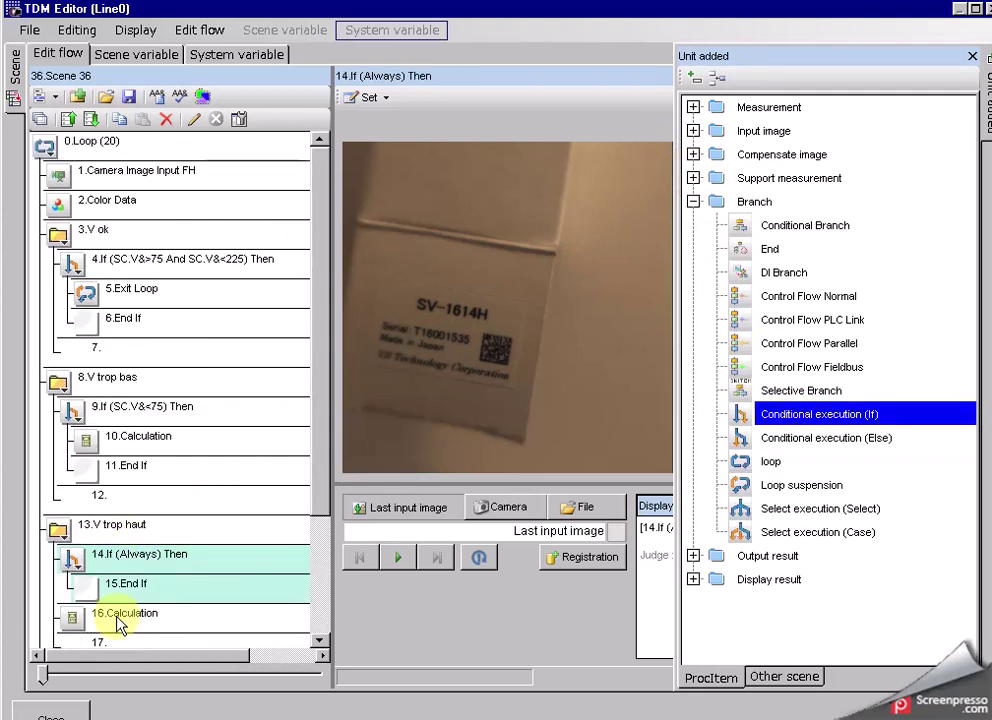
pyautogui.moveTo(118, 624); pyautogui.dragTo(129, 598)
# Enable the condition of the V trop haut If unit with scene variable SC.V& as first operand.
pyautogui.click(125, 558)
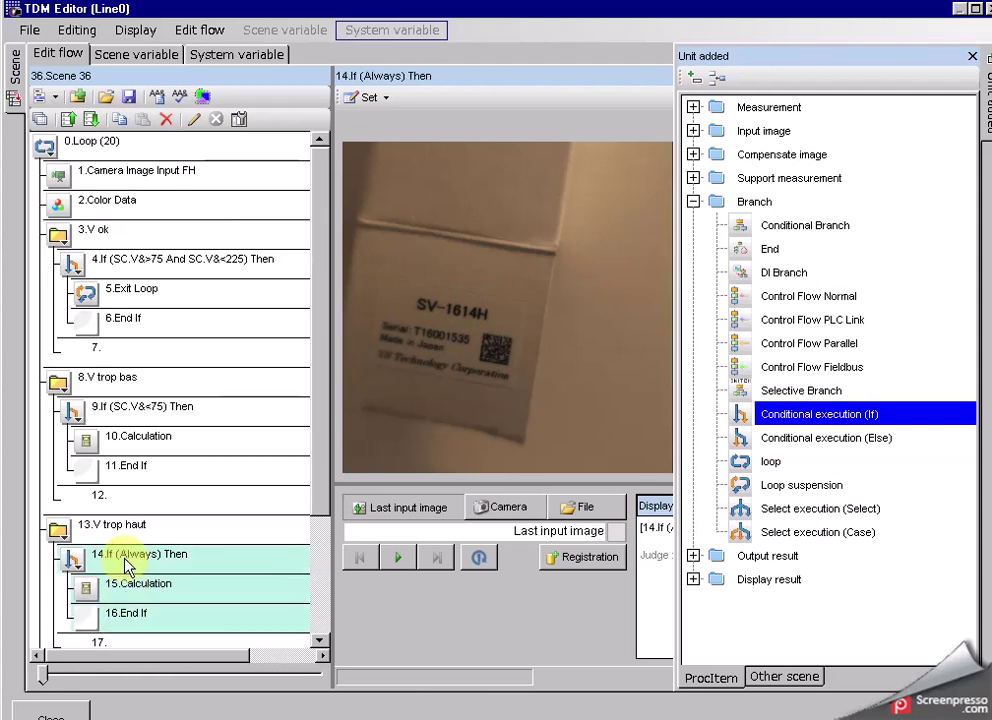
pyautogui.click(369, 97)
pyautogui.click(395, 121)
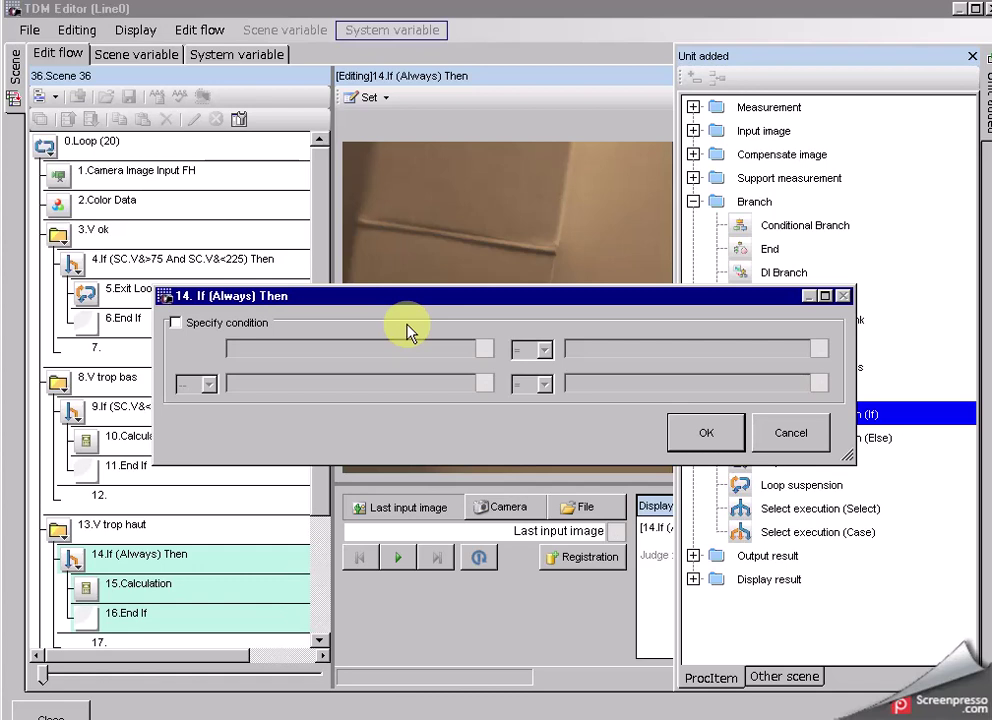
pyautogui.click(177, 324)
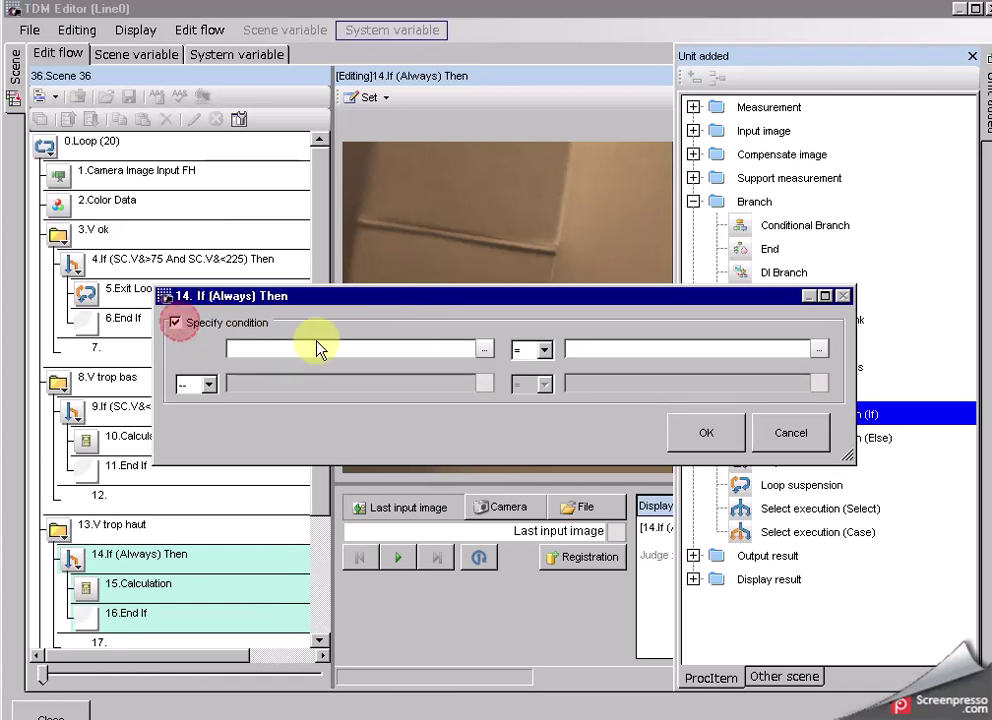
pyautogui.click(484, 348)
pyautogui.click(302, 262)
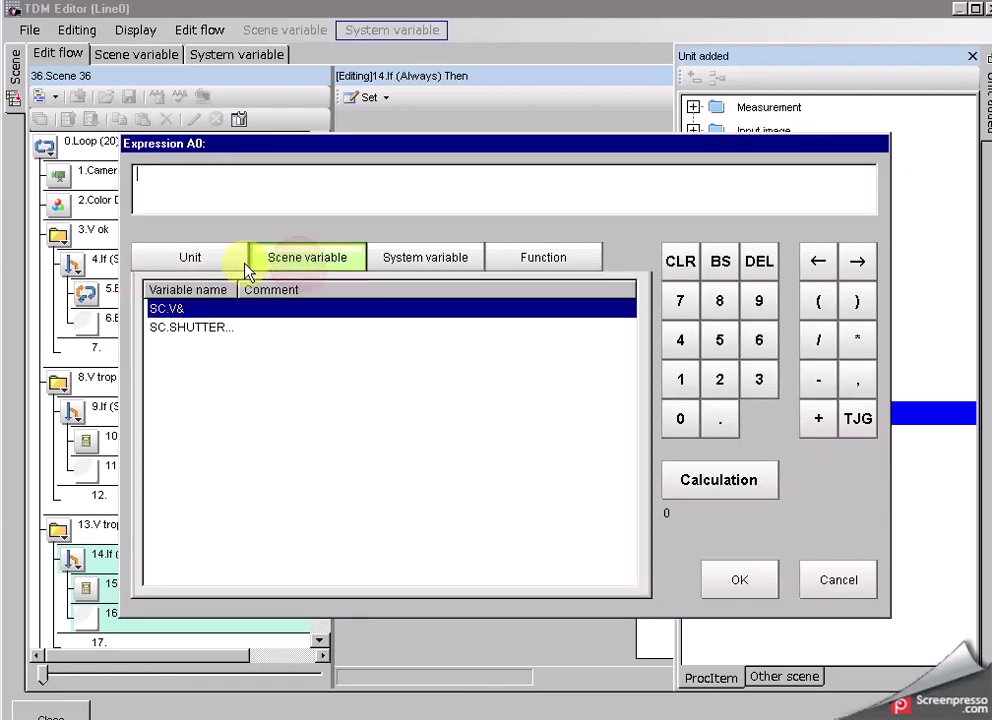
pyautogui.click(188, 312)
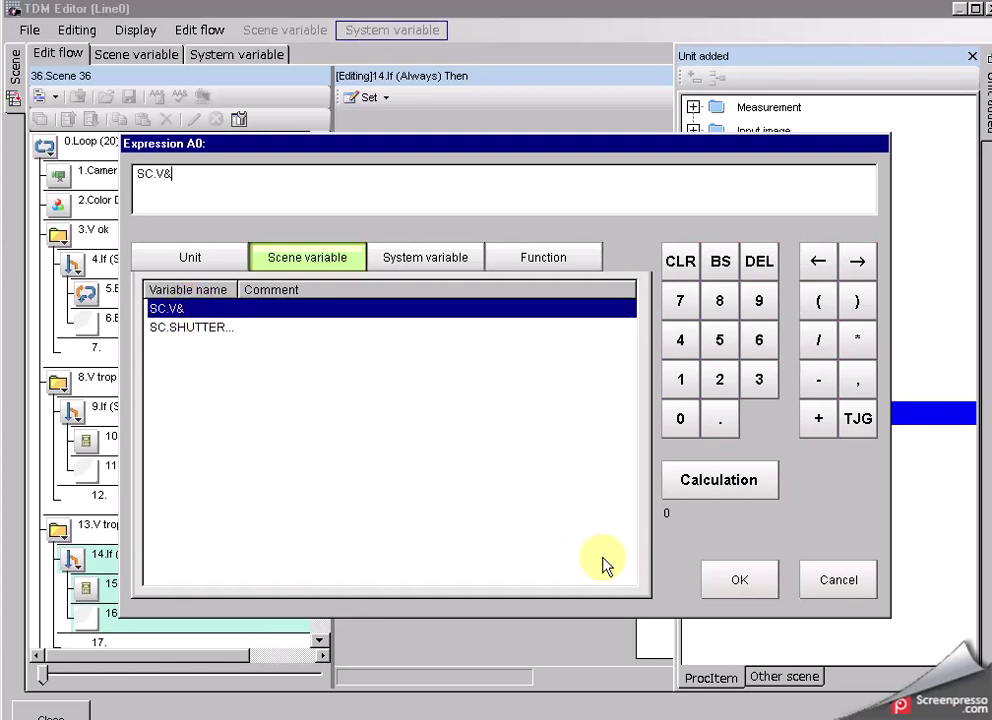
pyautogui.click(741, 580)
# Complete the V trop haut condition as greater than (>) 225 and apply it.
pyautogui.click(543, 349)
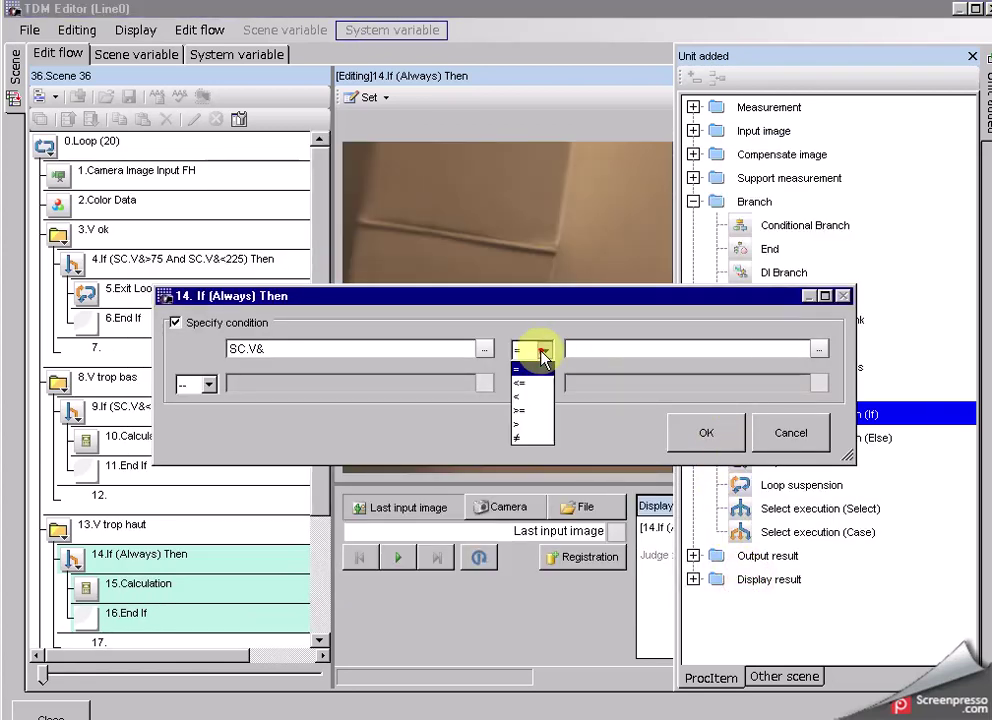
pyautogui.click(541, 430)
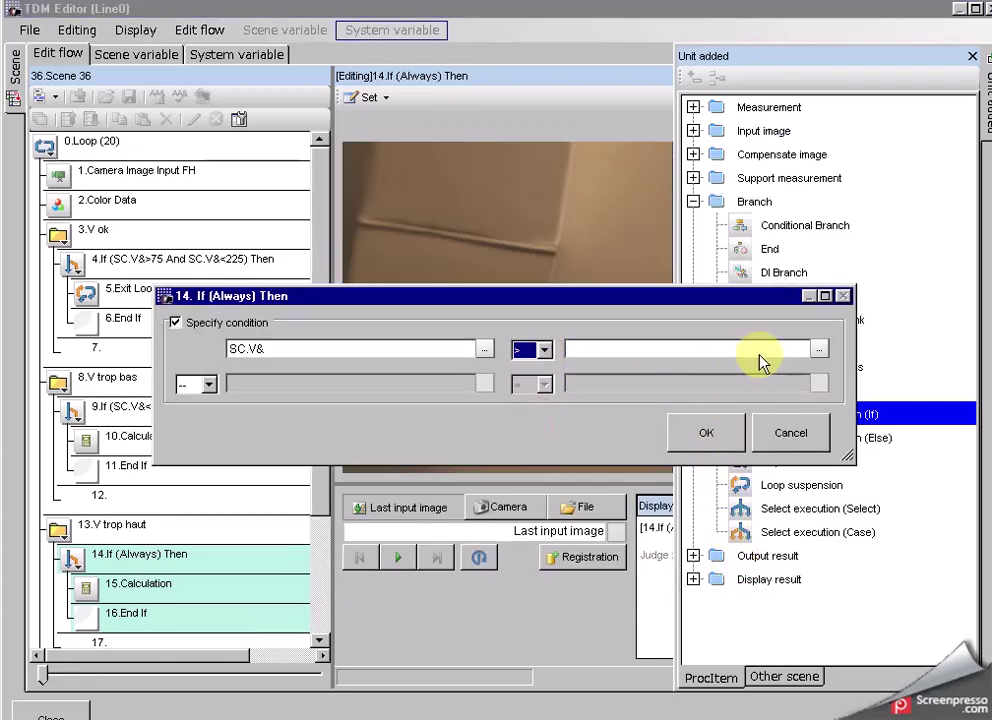
pyautogui.click(819, 346)
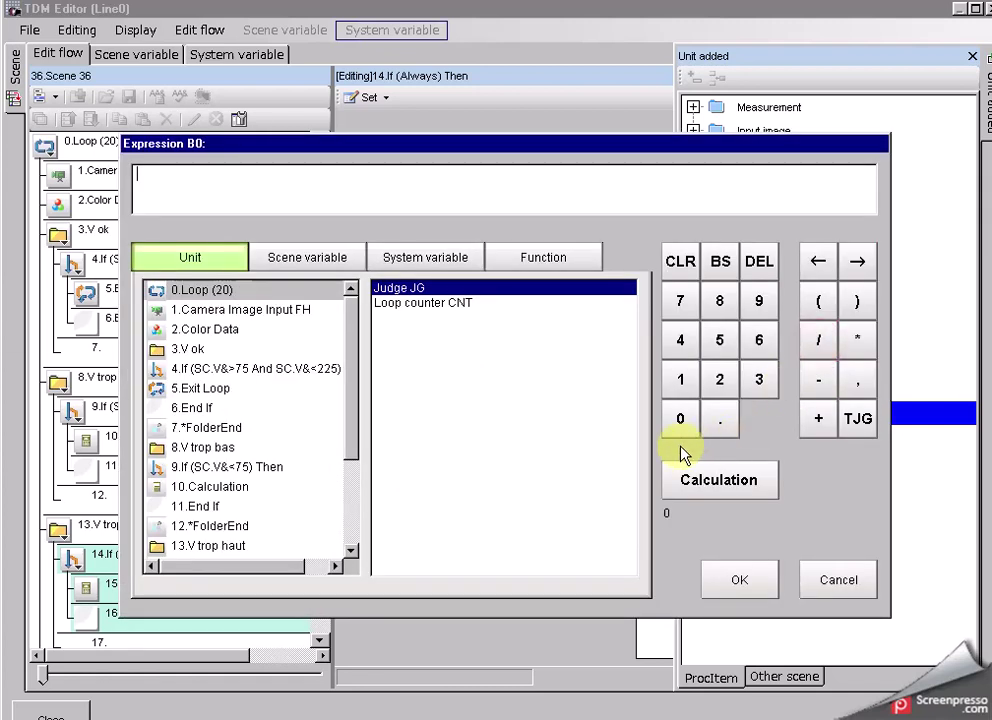
pyautogui.click(720, 378)
pyautogui.click(719, 340)
pyautogui.click(739, 580)
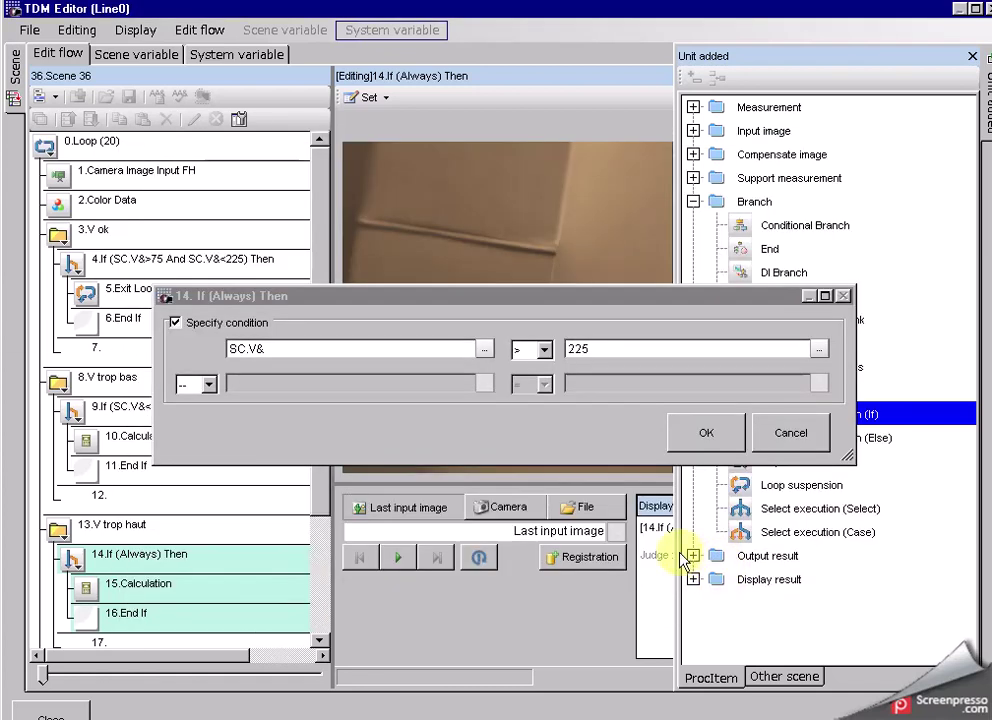
pyautogui.click(705, 435)
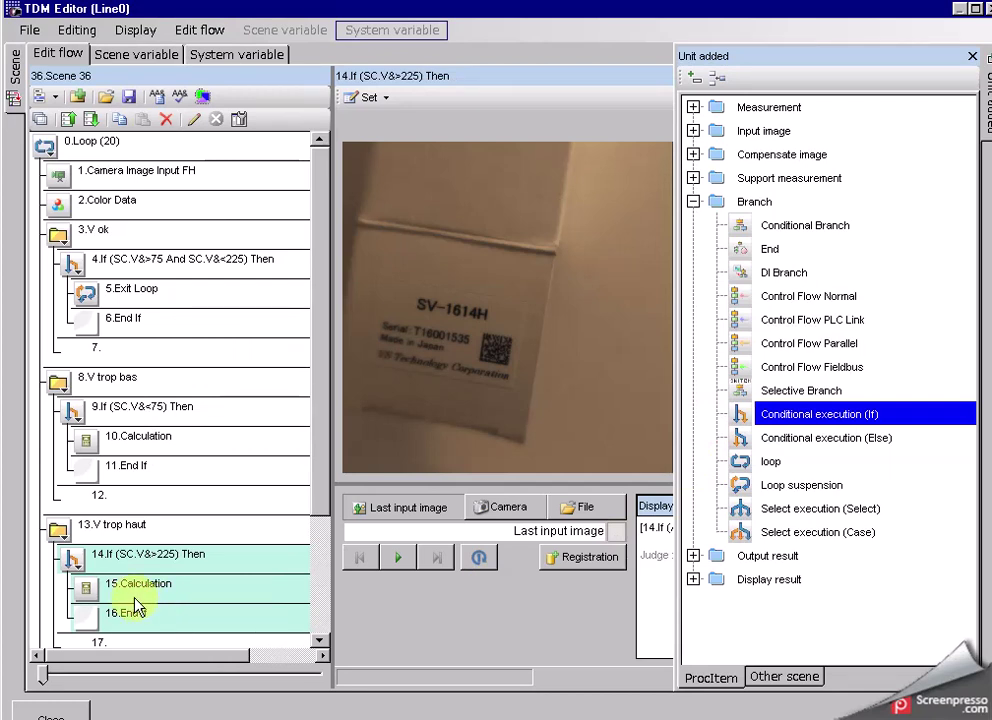
# Set expression 0 of the V trop haut Calculation unit to SC.SHUTTERSPEED&-100.
pyautogui.click(88, 586)
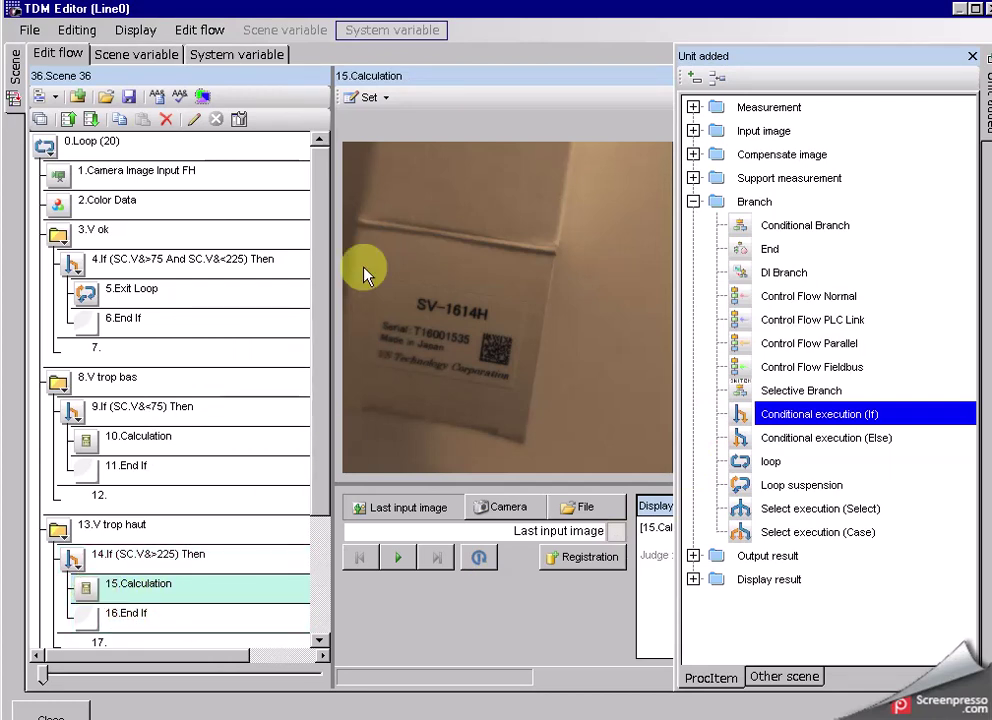
pyautogui.click(366, 97)
pyautogui.click(394, 137)
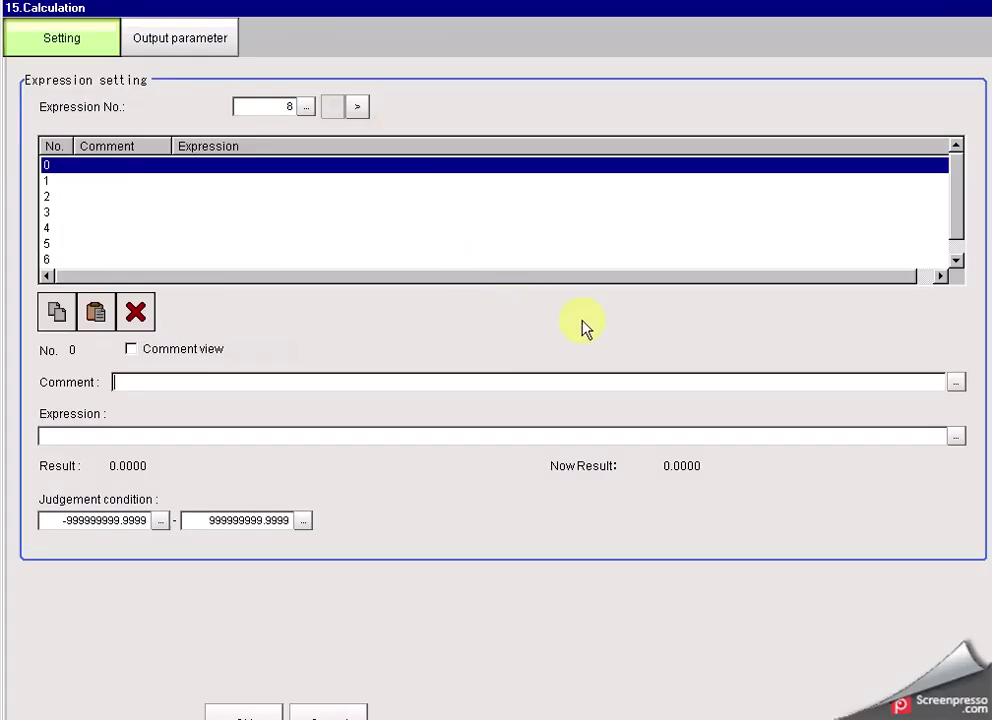
pyautogui.click(955, 436)
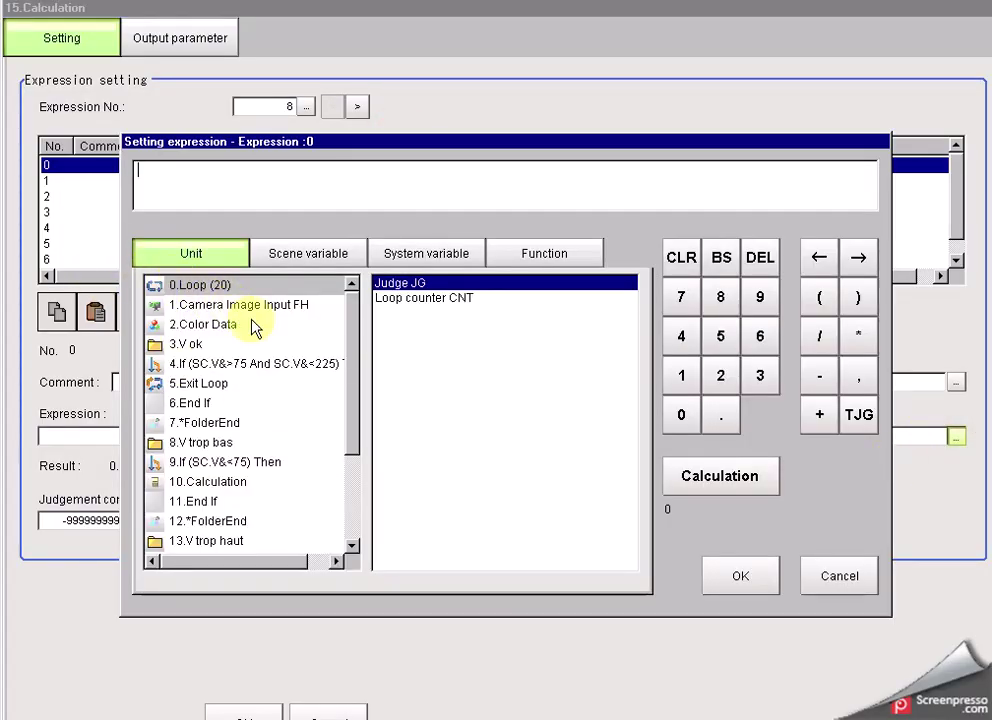
pyautogui.click(298, 262)
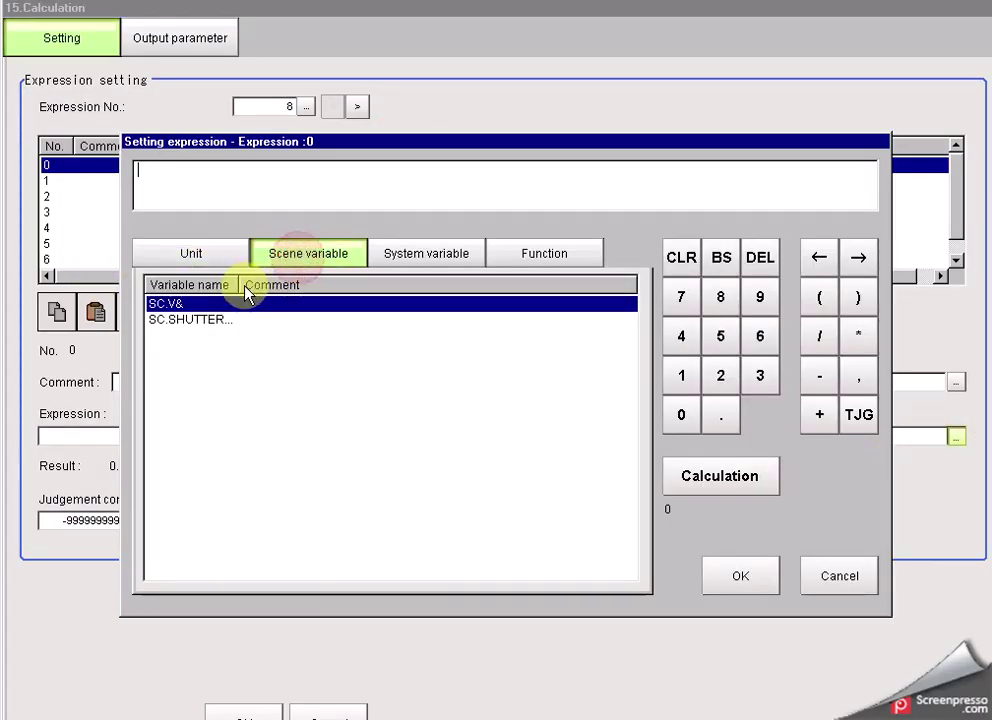
pyautogui.doubleClick(199, 320)
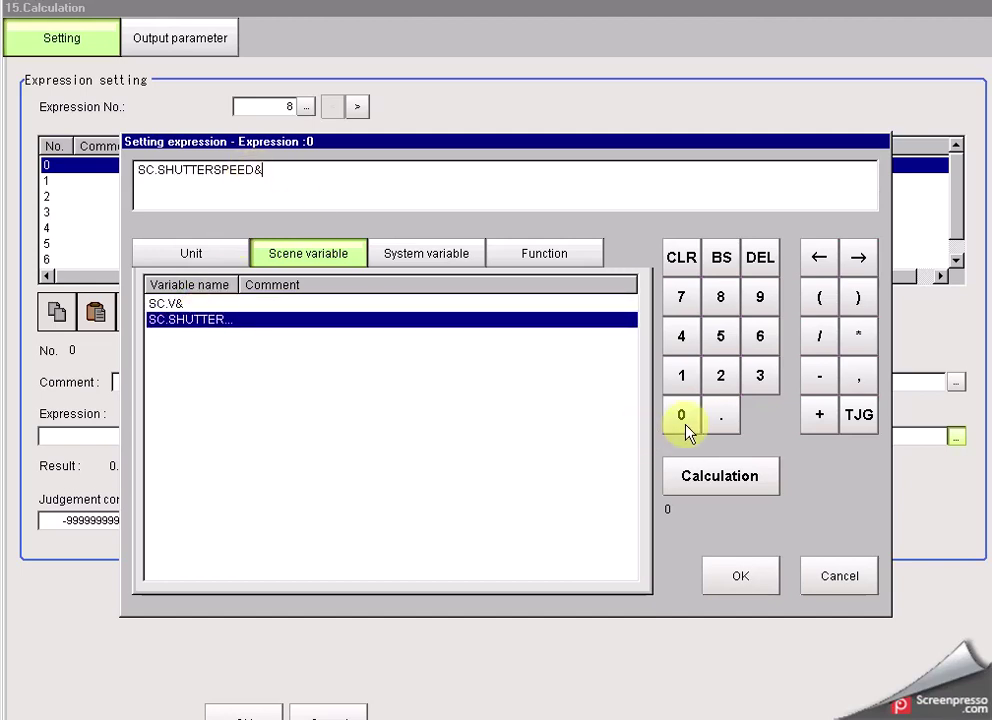
pyautogui.click(826, 376)
pyautogui.click(681, 375)
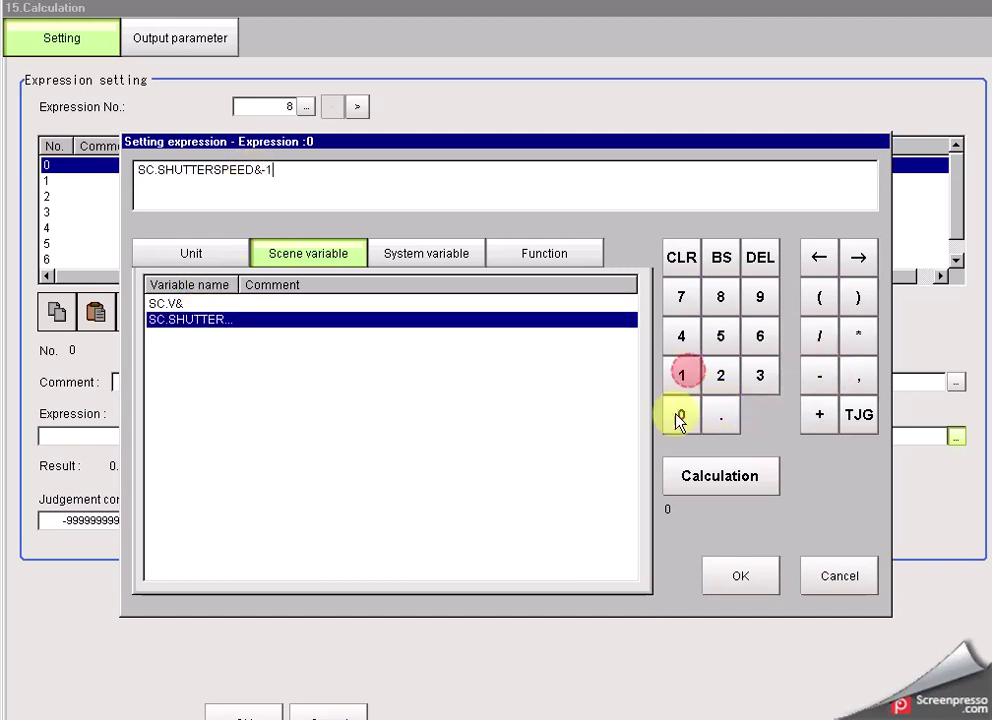
pyautogui.click(681, 414)
pyautogui.click(681, 414)
pyautogui.click(742, 573)
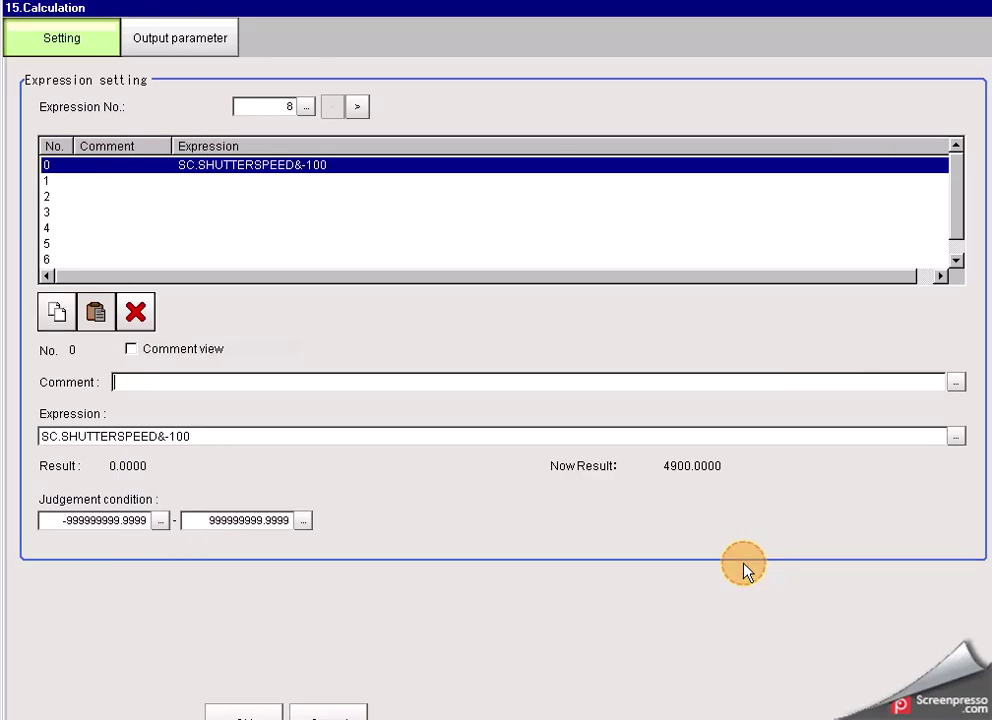
pyautogui.click(228, 708)
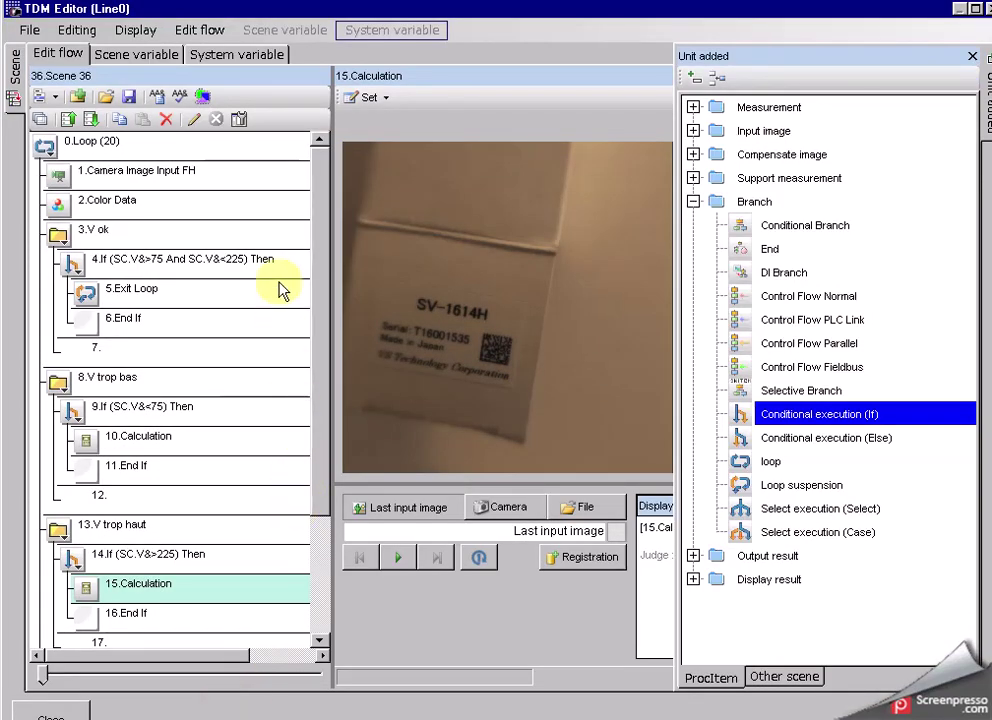
# Assign the result of Expression 0 in the V trop haut Calculation unit to scene variable SC.SHUTTERSPEED&.
pyautogui.click(373, 100)
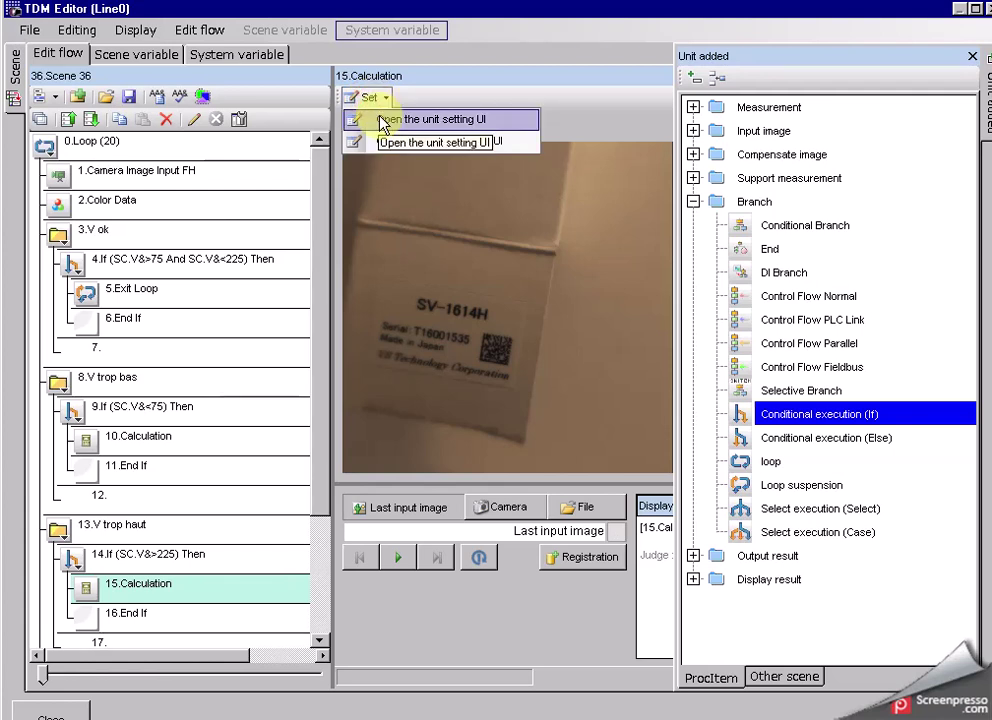
pyautogui.click(387, 117)
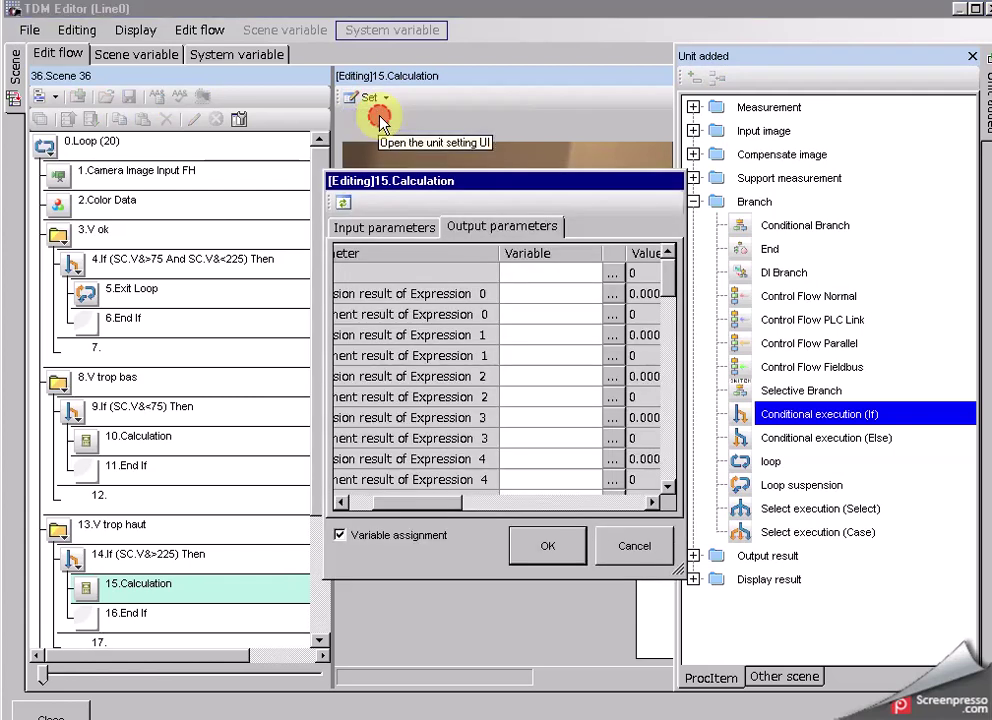
pyautogui.click(610, 296)
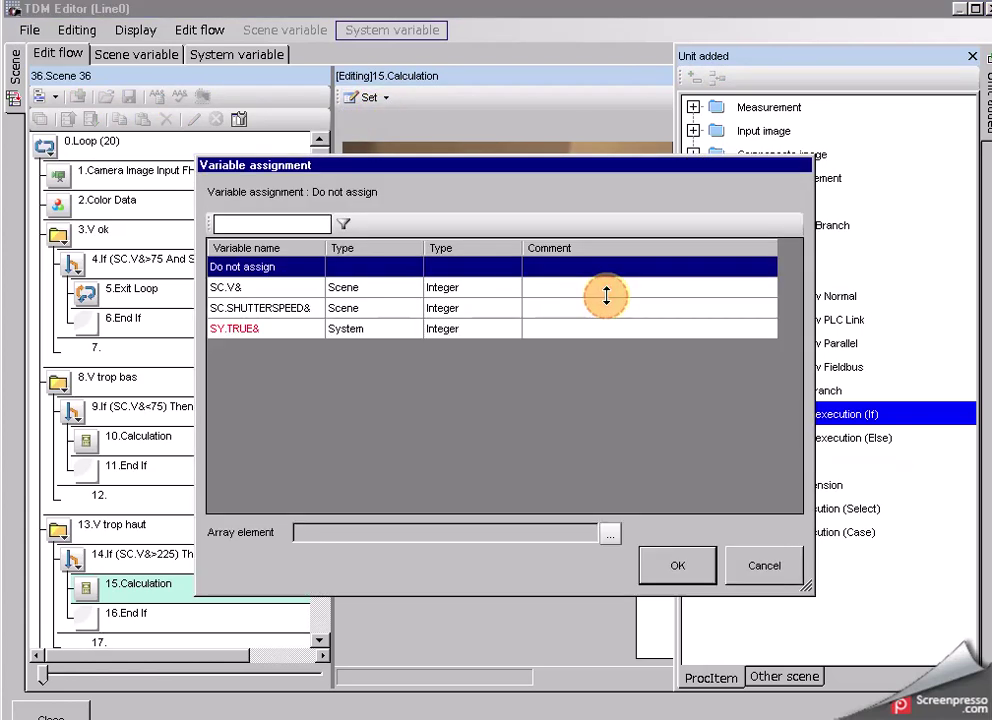
pyautogui.click(243, 310)
pyautogui.click(676, 567)
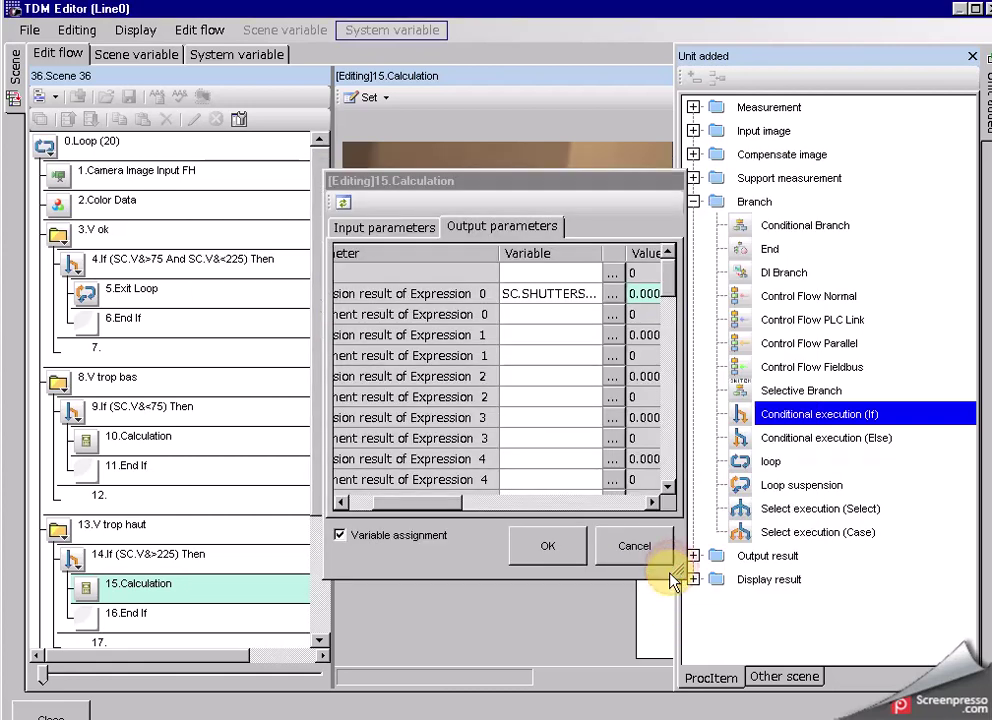
pyautogui.click(549, 540)
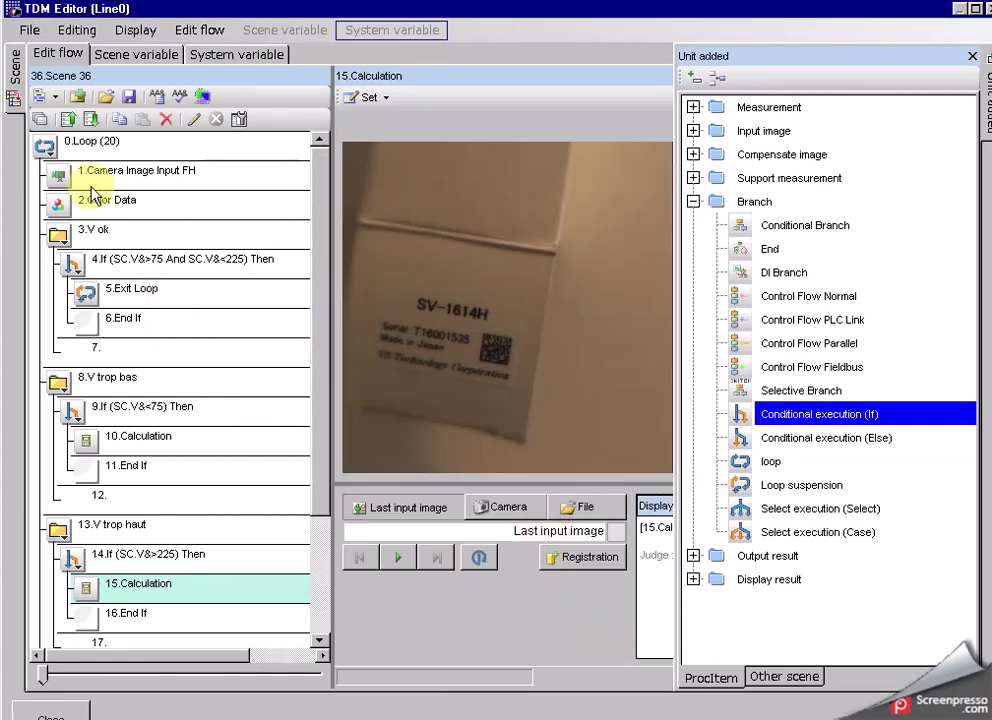
# Check in the input parameters of the Camera Image Input FH unit which scene variable is assigned to Shutter speed 0.
pyautogui.click(124, 172)
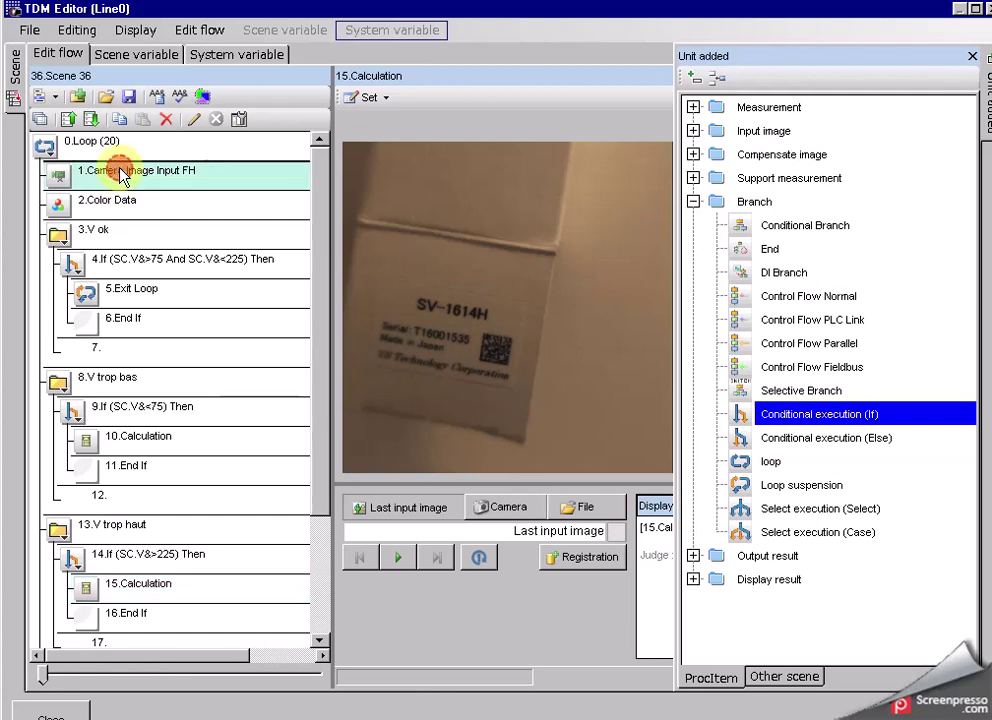
pyautogui.click(367, 98)
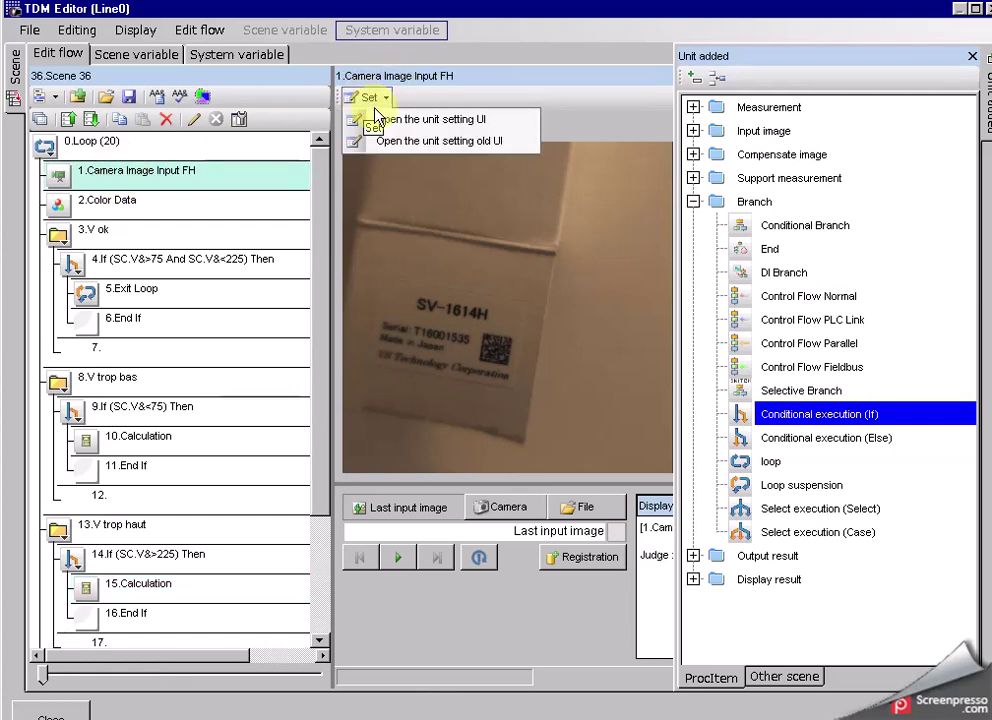
pyautogui.click(385, 119)
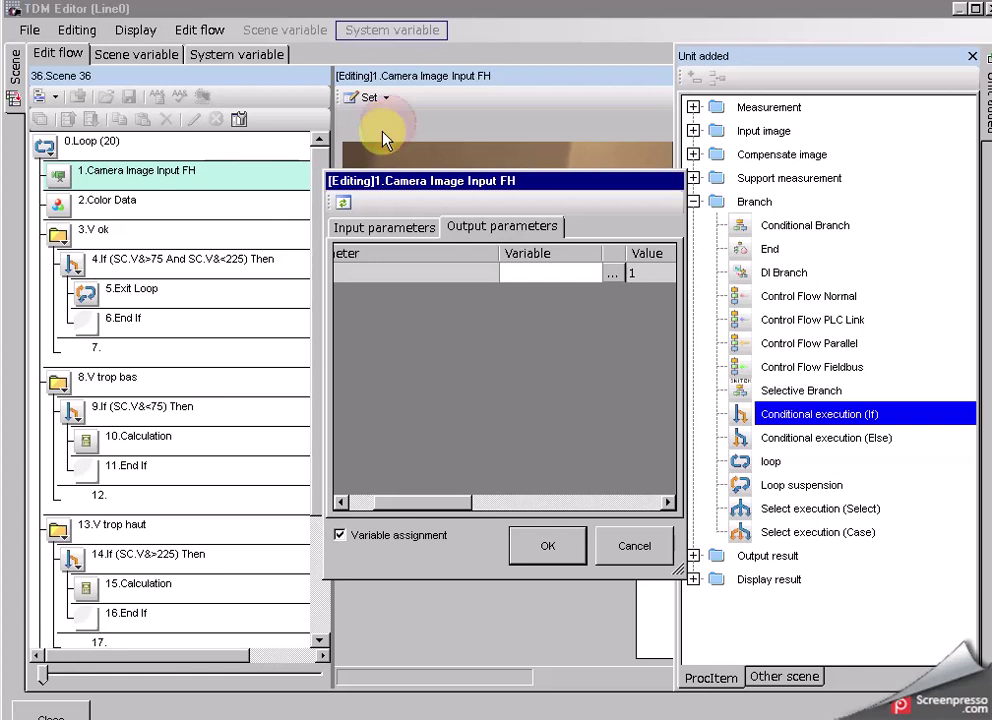
pyautogui.click(372, 230)
pyautogui.click(341, 294)
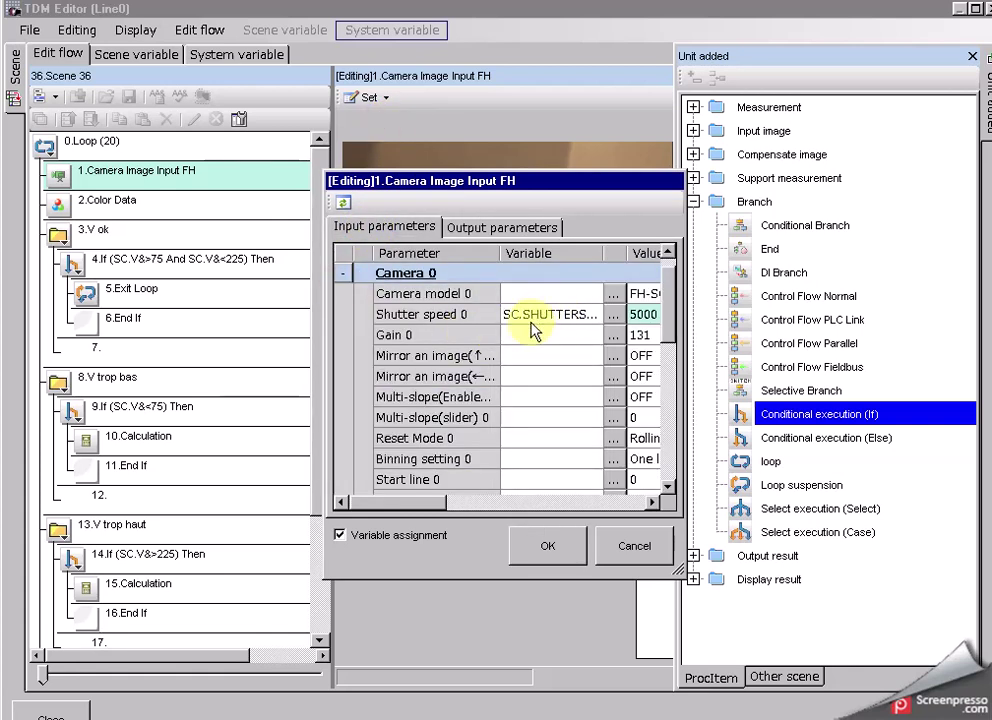
pyautogui.click(60, 355)
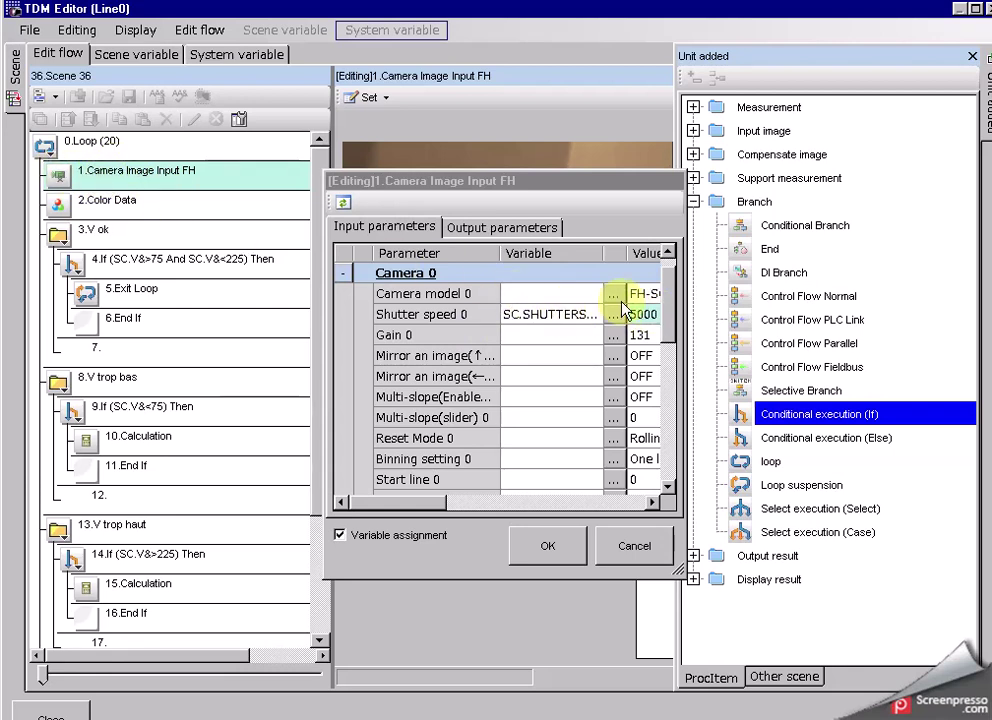
pyautogui.click(548, 546)
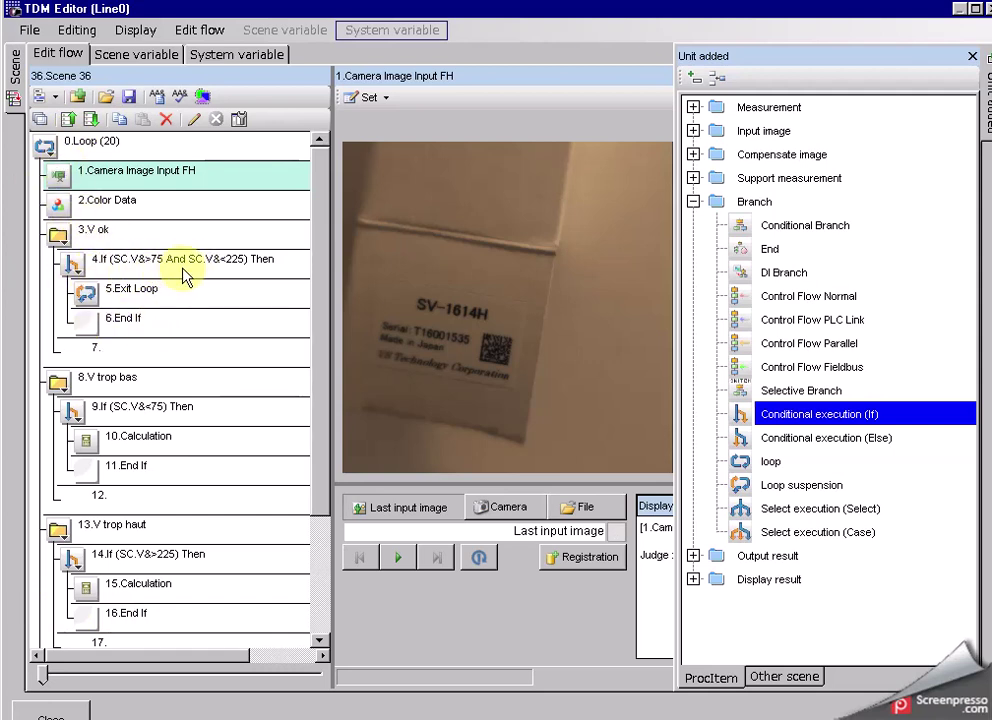
# Close the flow editor, then start a continuous camera measurement of the scene and stop it.
pyautogui.moveTo(316, 259); pyautogui.dragTo(321, 432)
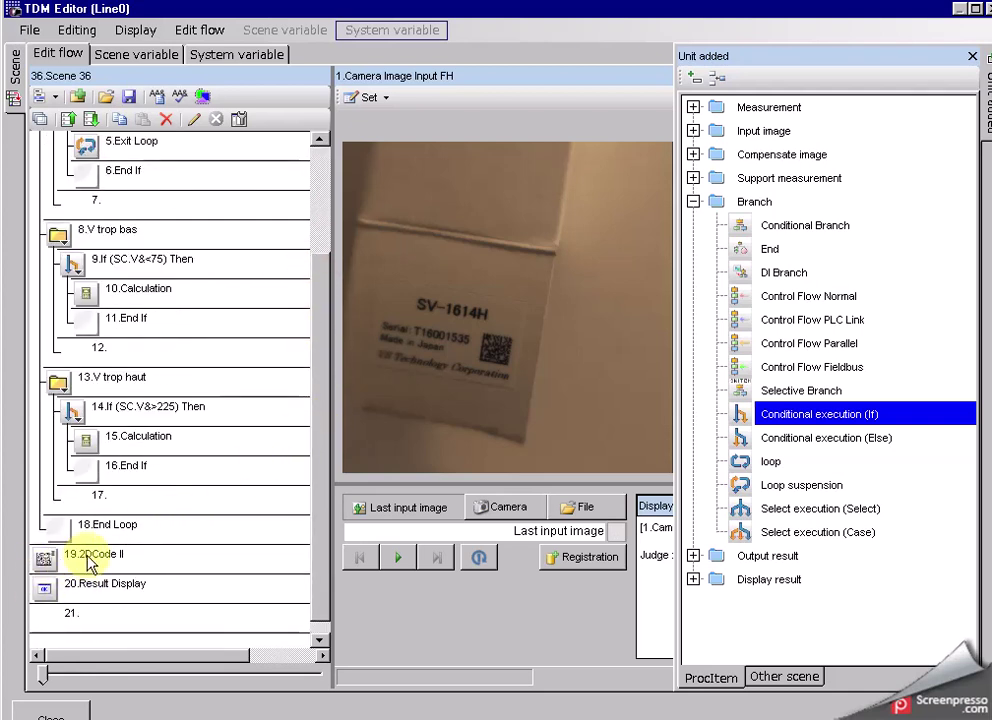
pyautogui.click(34, 713)
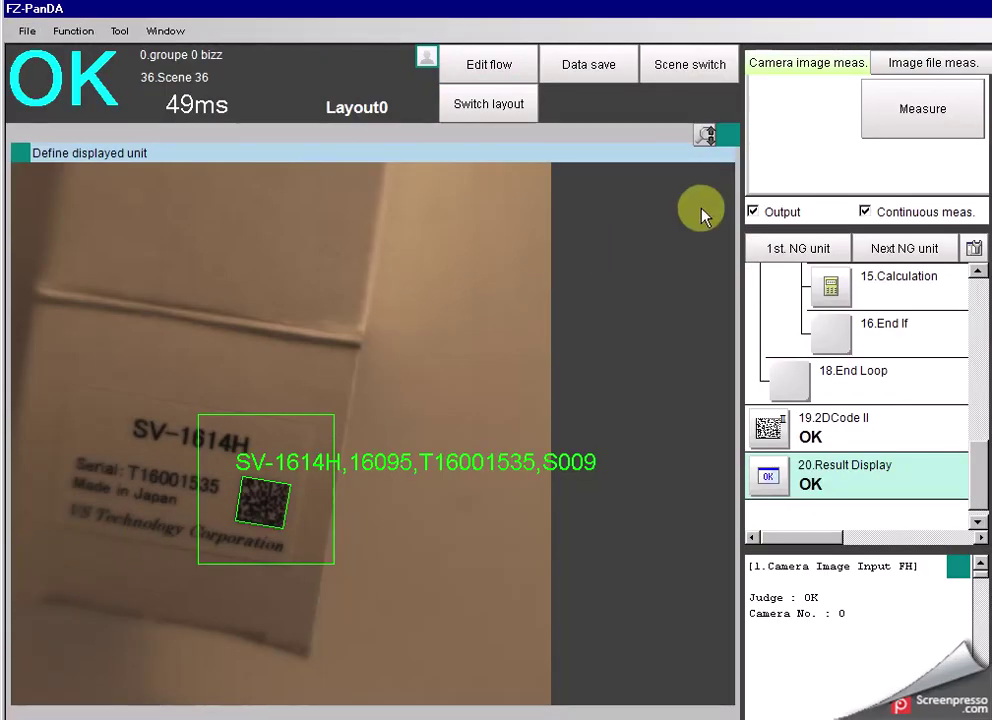
pyautogui.click(903, 118)
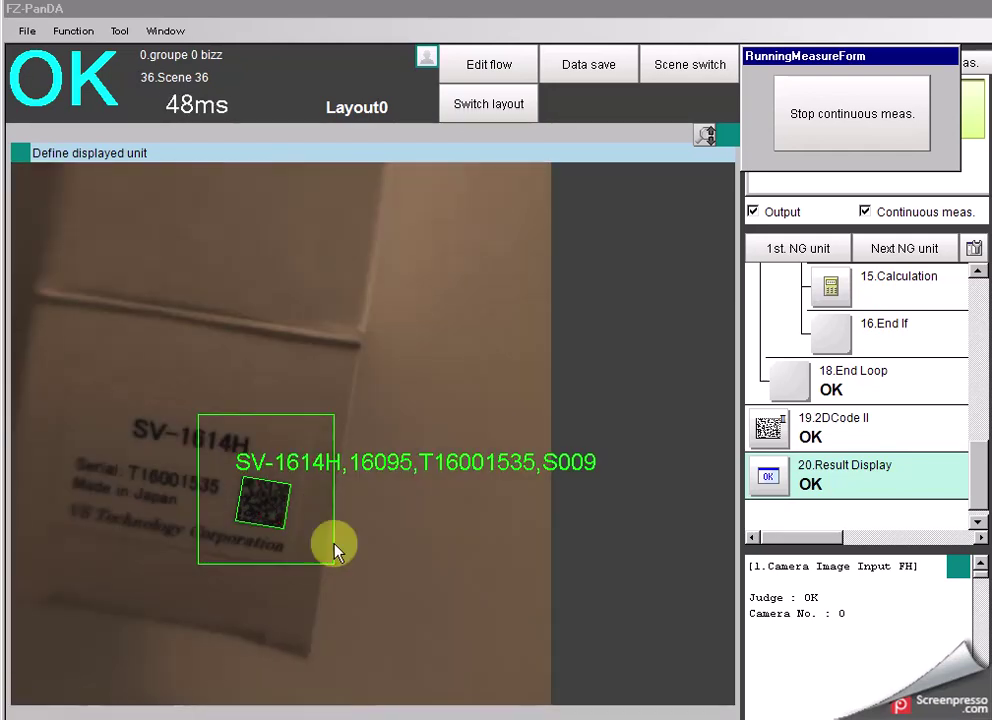
pyautogui.click(820, 133)
# Open the settings of the Camera Image Input FH unit in the scene flow to check its shutter speed.
pyautogui.scroll(1, 848, 300)
pyautogui.scroll(5, 848, 300)
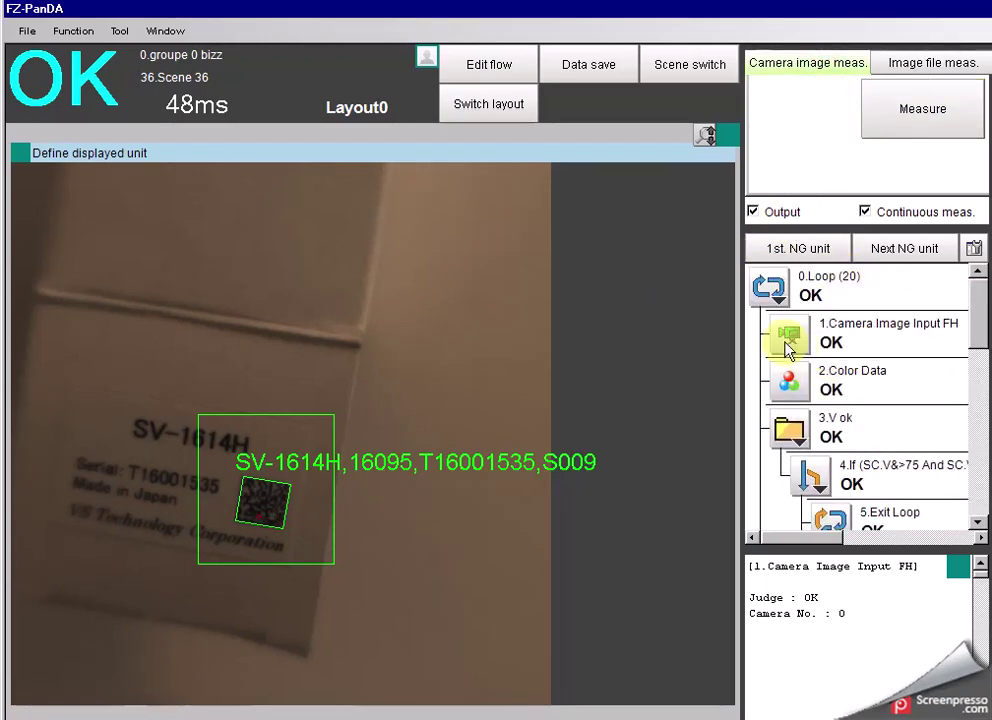
pyautogui.click(787, 343)
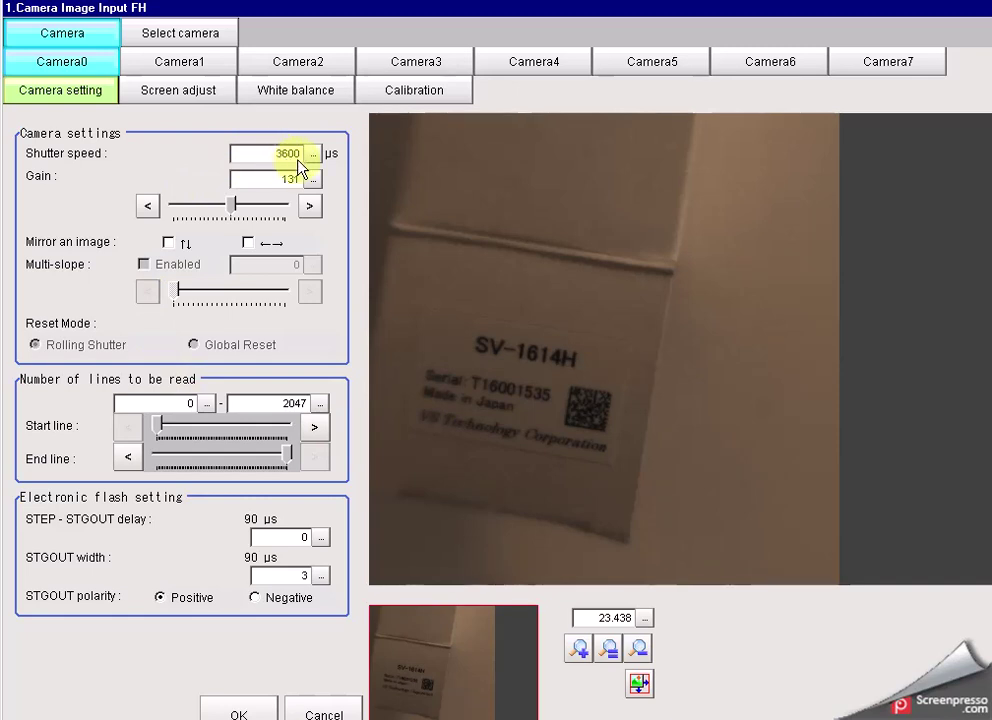